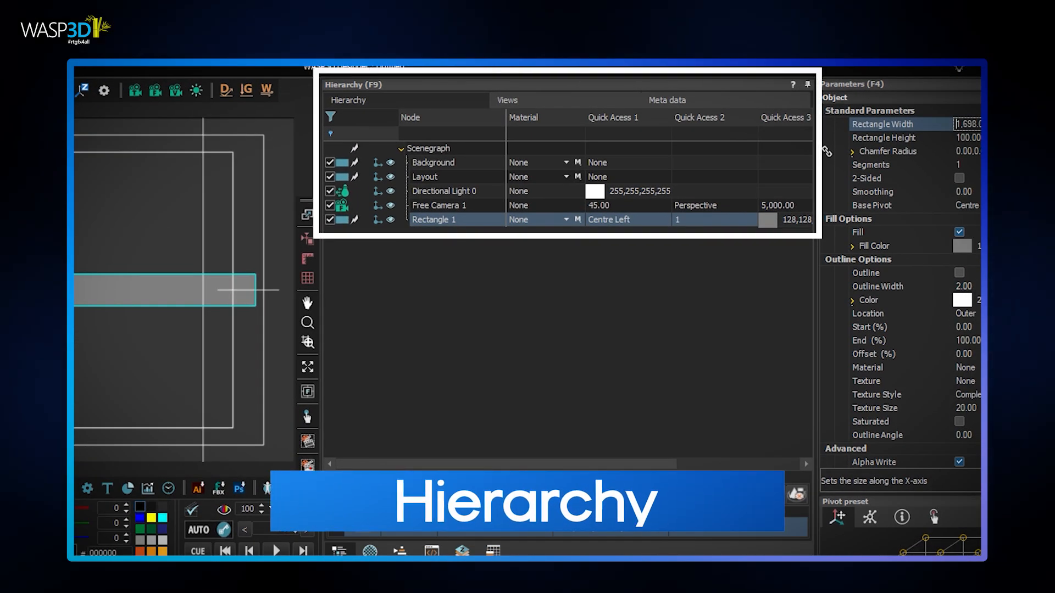
Set the rectangle's width to 1,724 and assign the Uniform 1 material to it
drag(1049, 124, 1052, 124)
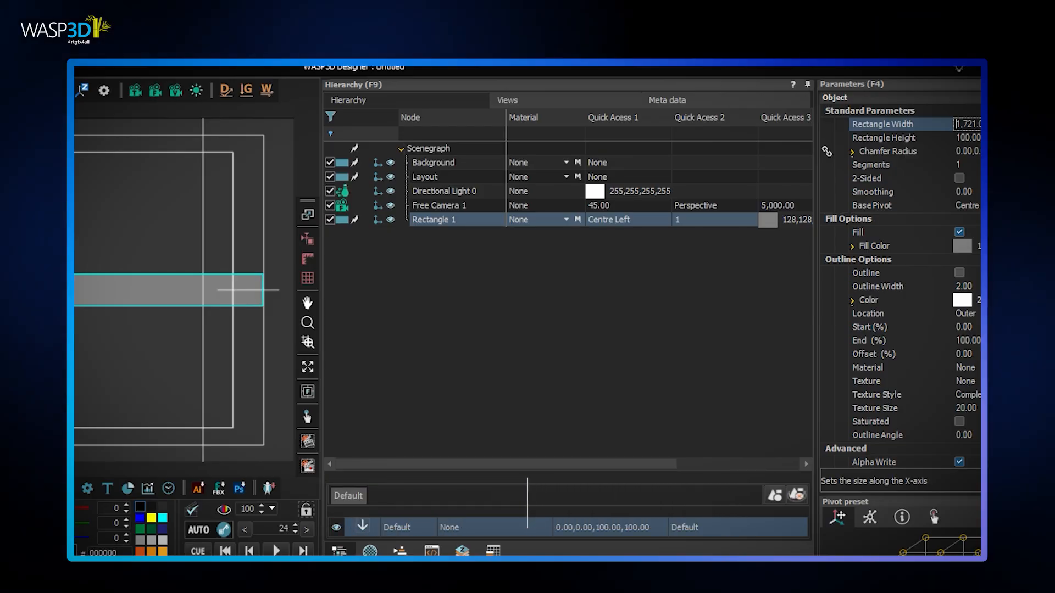
click(566, 219)
click(549, 265)
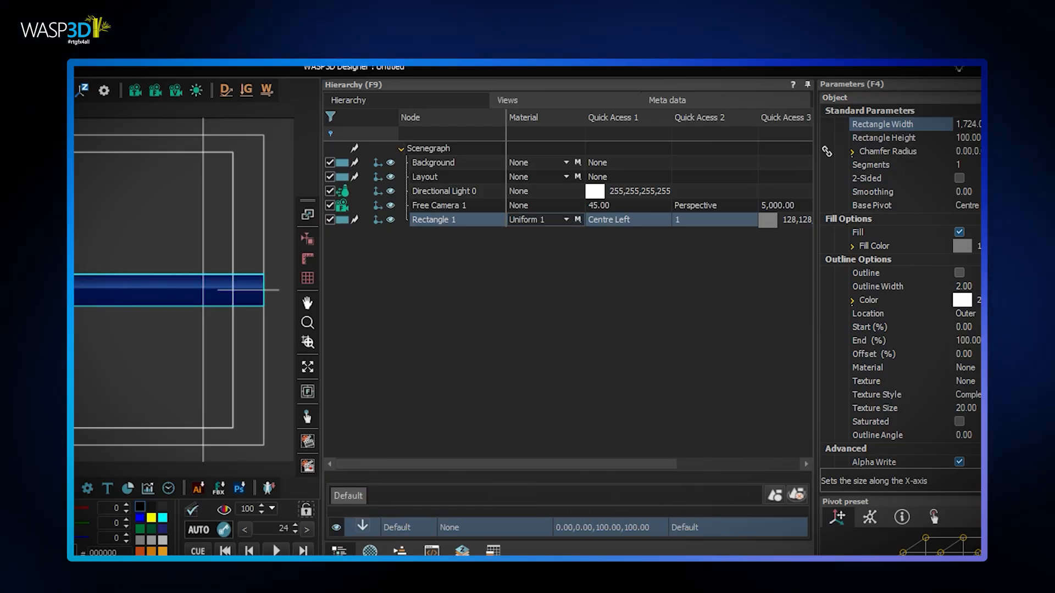
Rename the rectangle node as band1
key(Escape)
click(431, 220)
double_click(432, 220)
text(band1)
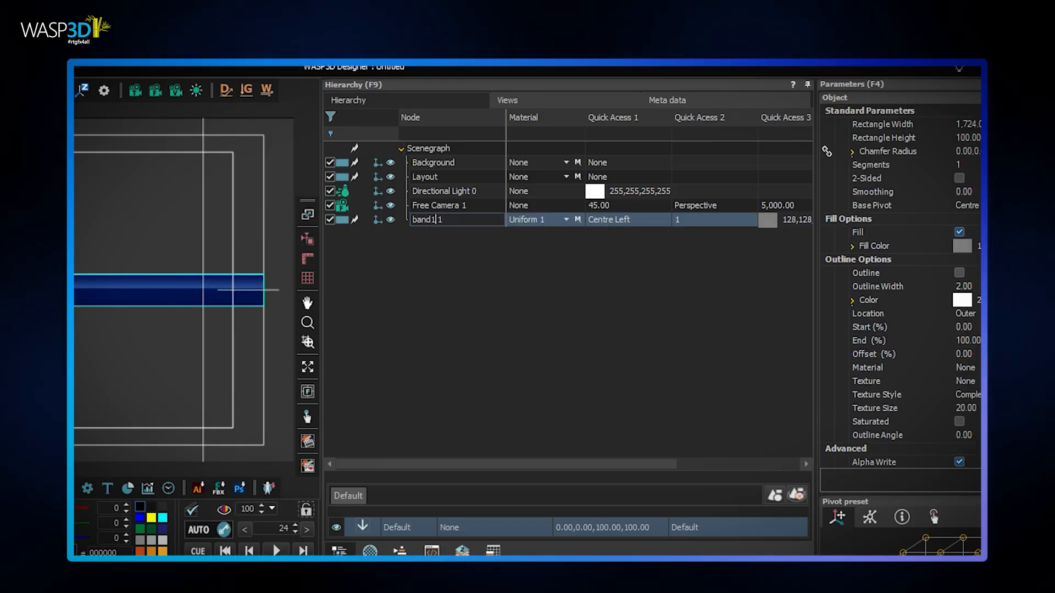
key(Return)
Duplicate the band1 node as an object copy in the hierarchy
right_click(430, 219)
mouse_move(443, 230)
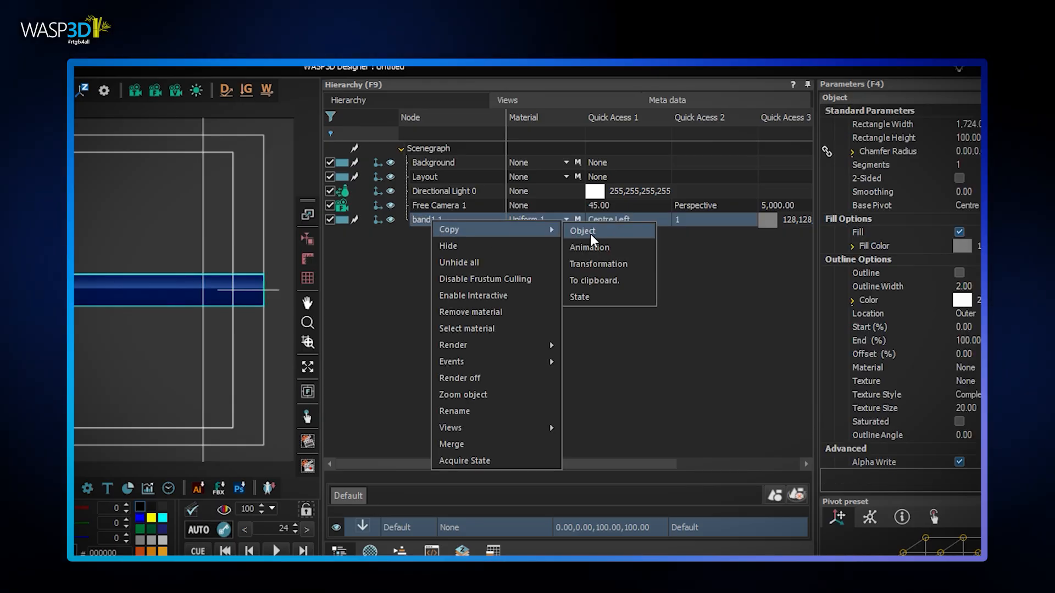
click(583, 232)
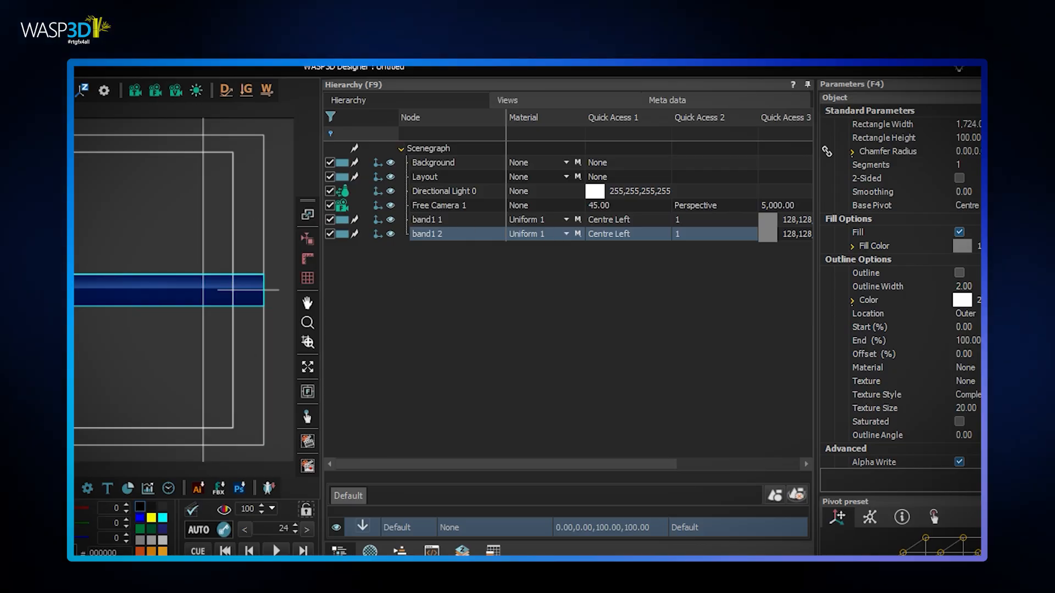
Remove the material from the duplicated band and set its fill color to white (255,255,255,255)
click(566, 234)
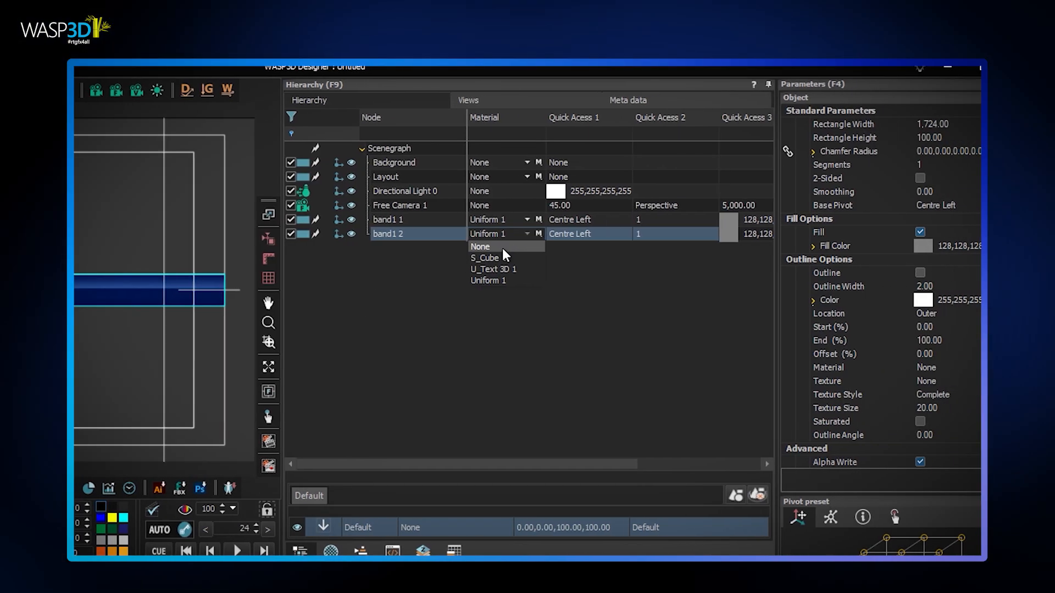
click(549, 254)
click(863, 246)
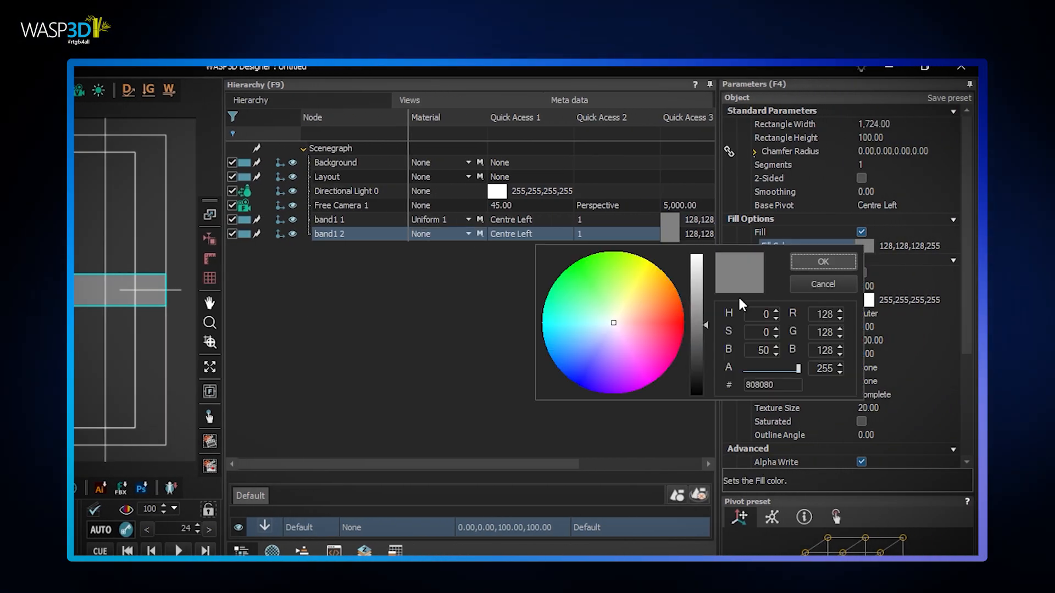
drag(691, 282, 694, 254)
click(821, 261)
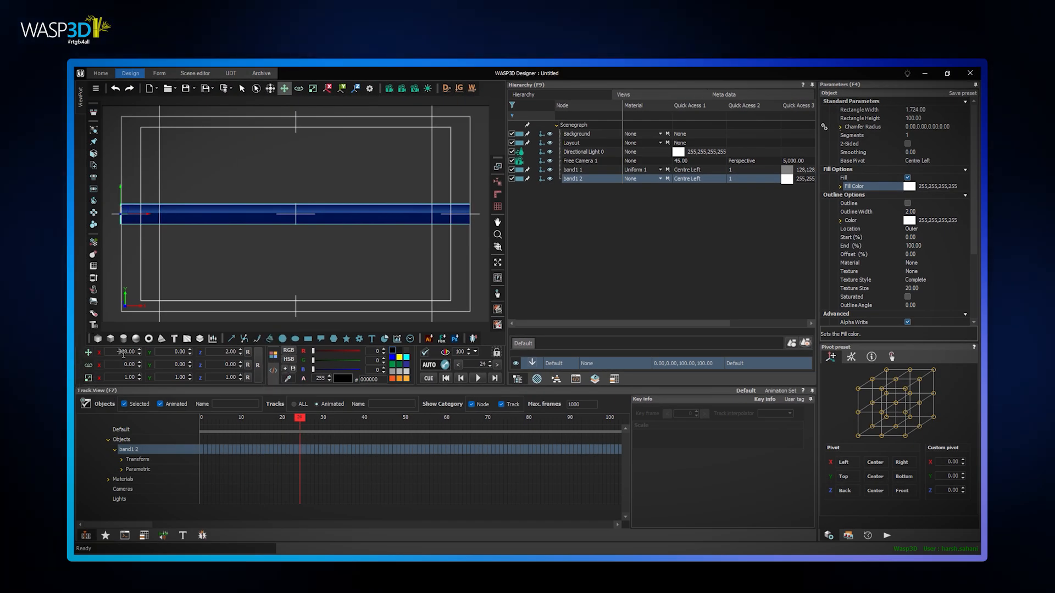
Resize the white band to a height of 107 and a width of 1,735
click(931, 118)
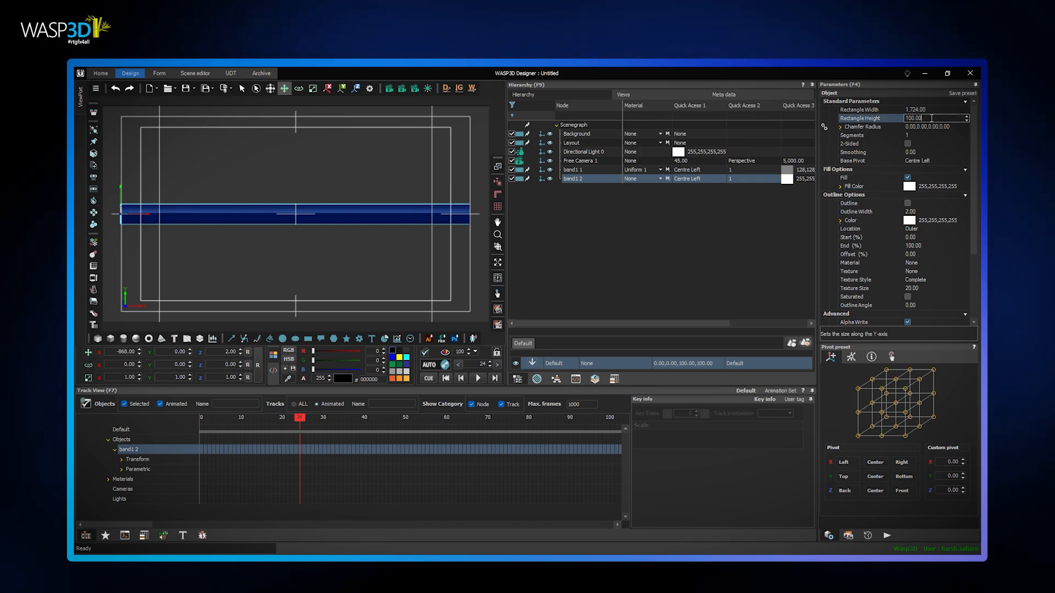
scroll(931, 118, up, 7)
click(932, 110)
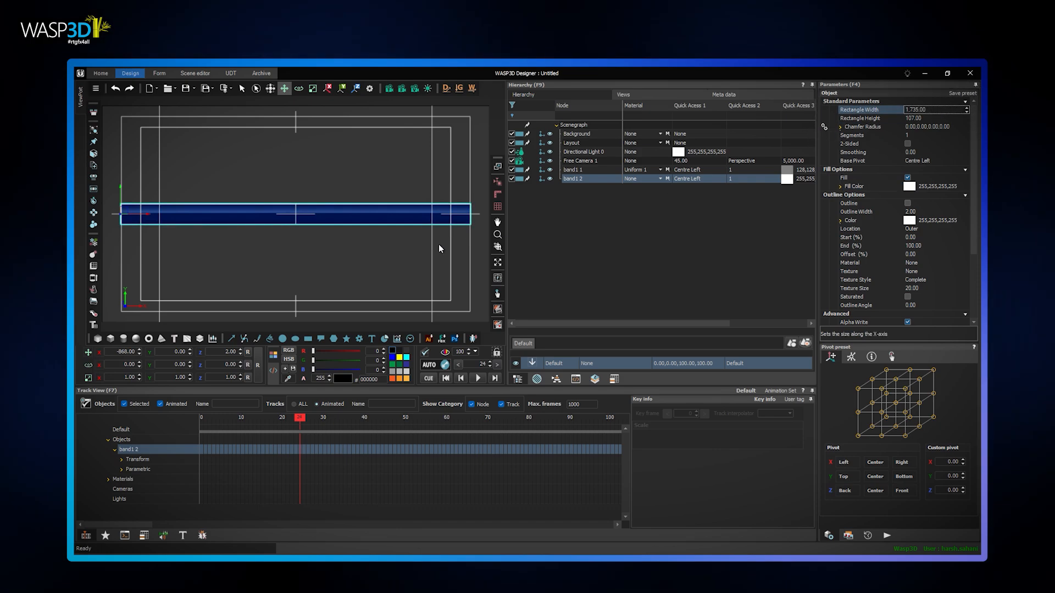
Group the blue and white bands and name the group base
ctrl+click(579, 170)
key(ctrl+g)
double_click(577, 170)
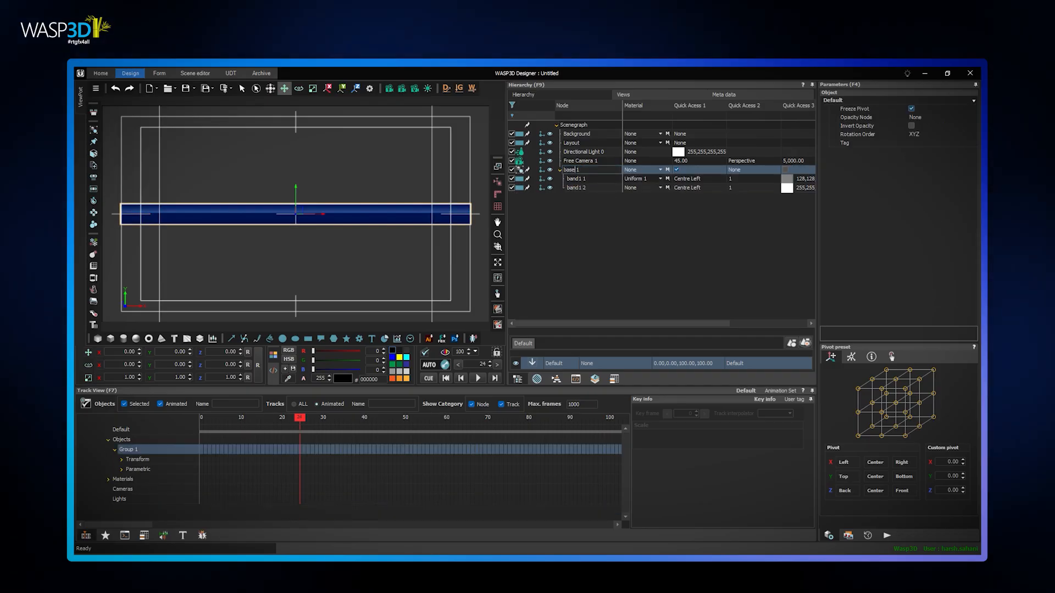
key(Return)
Animate the white band's X scale with auto-keying, from 0 at frame 0 to 1 at frame 15
click(577, 180)
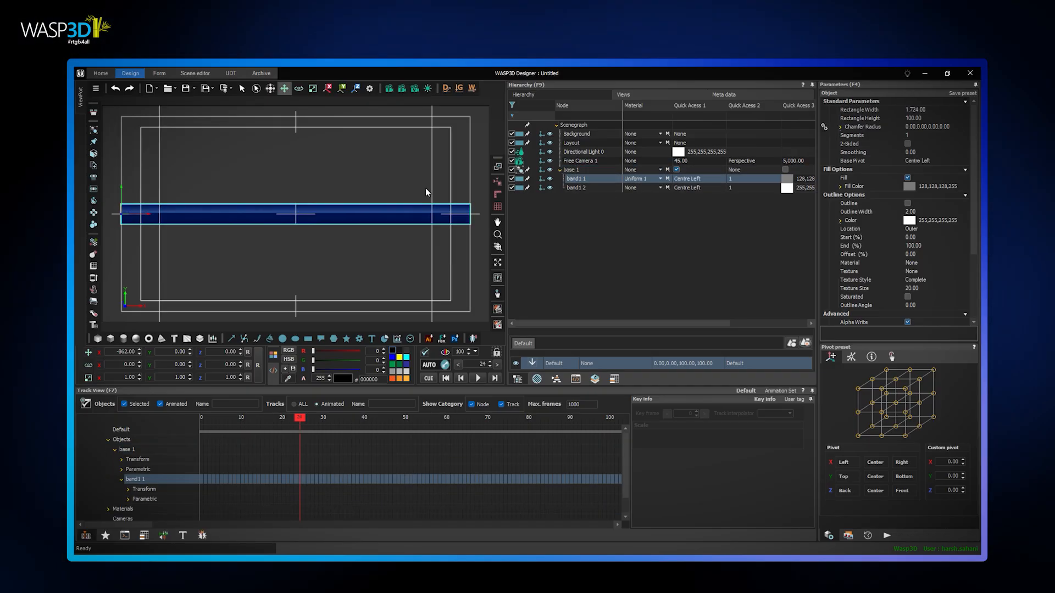
click(549, 180)
click(589, 189)
drag(297, 420, 202, 422)
click(434, 366)
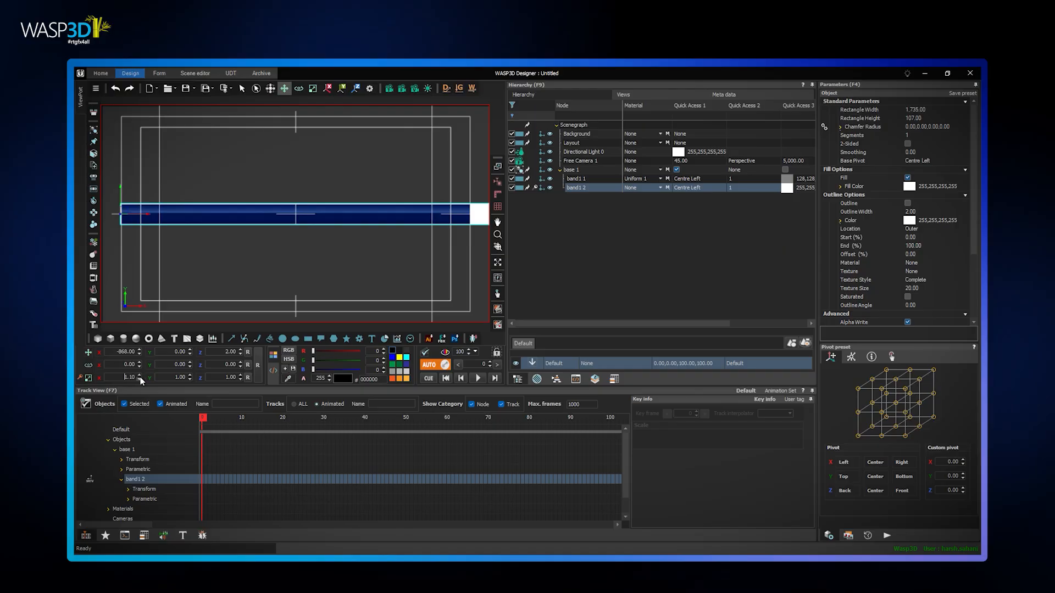
key(Return)
drag(205, 421, 263, 421)
text(15)
key(Return)
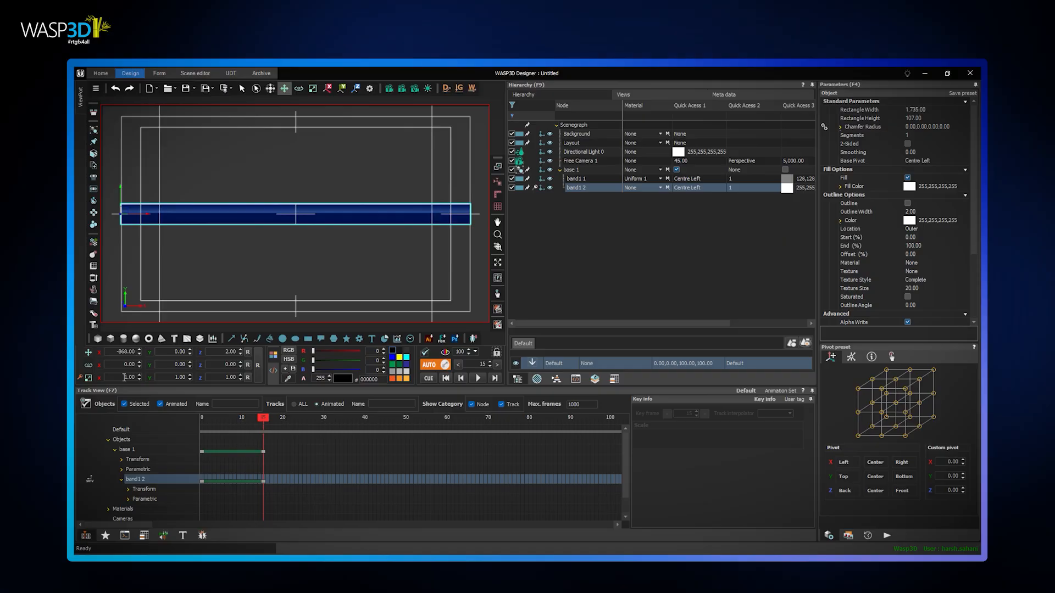
Set the white band's scale key at frame 0 to Bezier interpolation with an ease-out of 0.80
click(128, 489)
scroll(165, 478, down, 1)
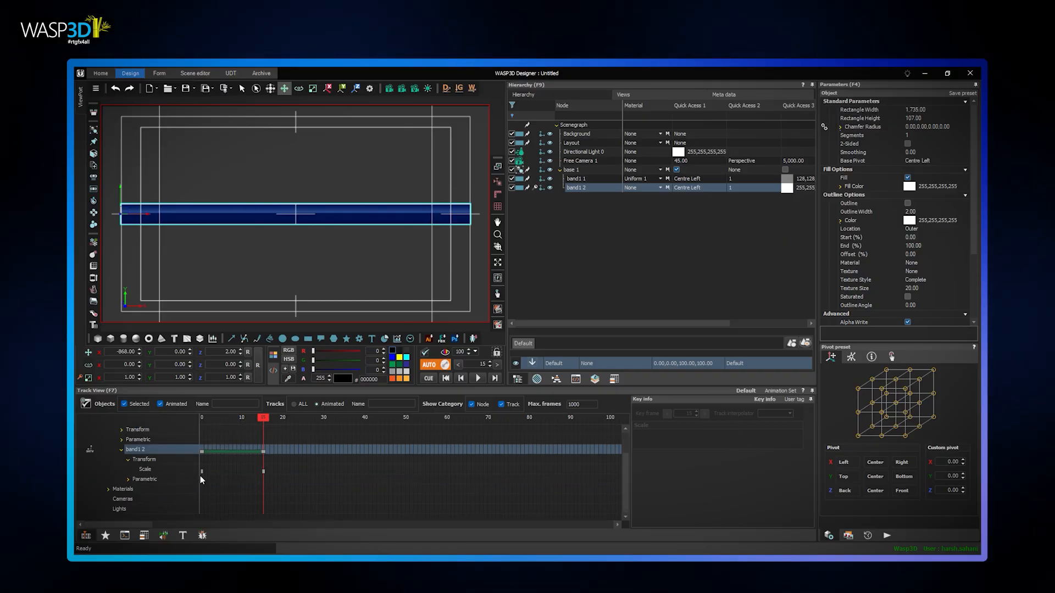
click(204, 470)
click(785, 414)
click(782, 429)
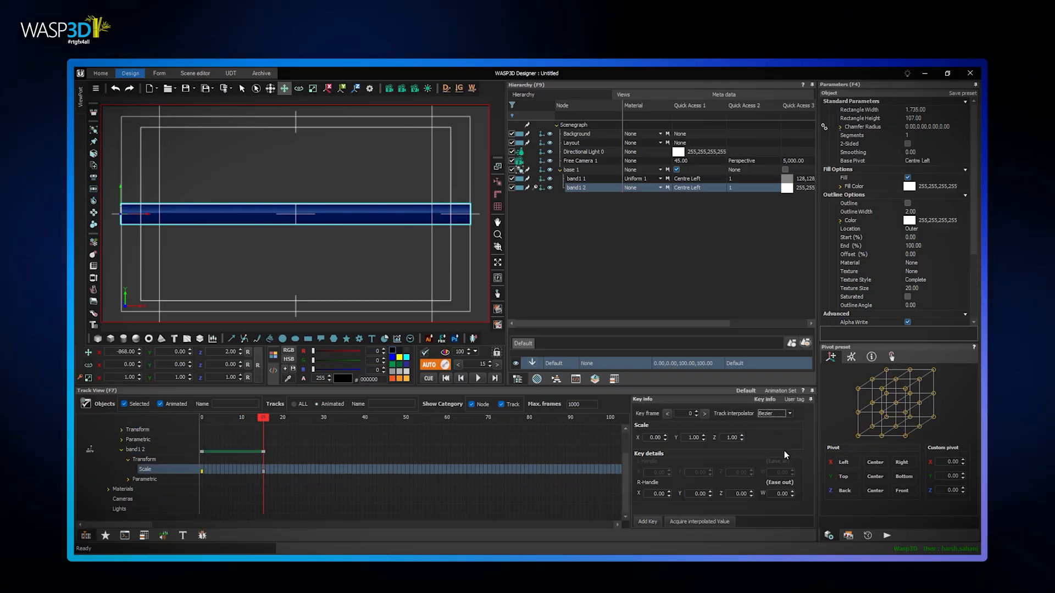
key(Return)
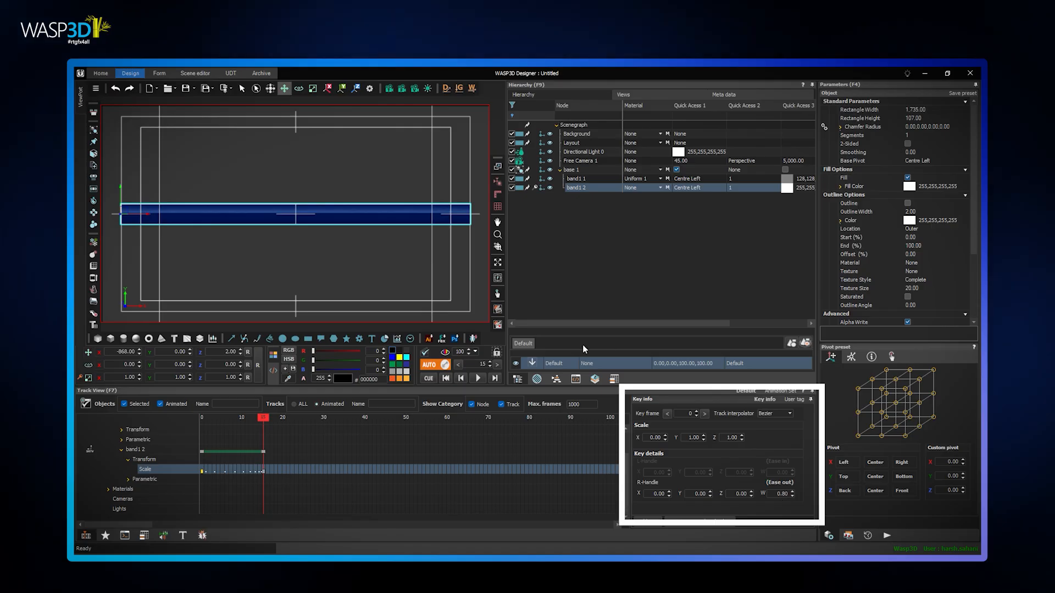
Turn off auto-keying, preview the animation, and copy the white band's scale animation to the blue band
click(429, 365)
click(478, 378)
click(478, 378)
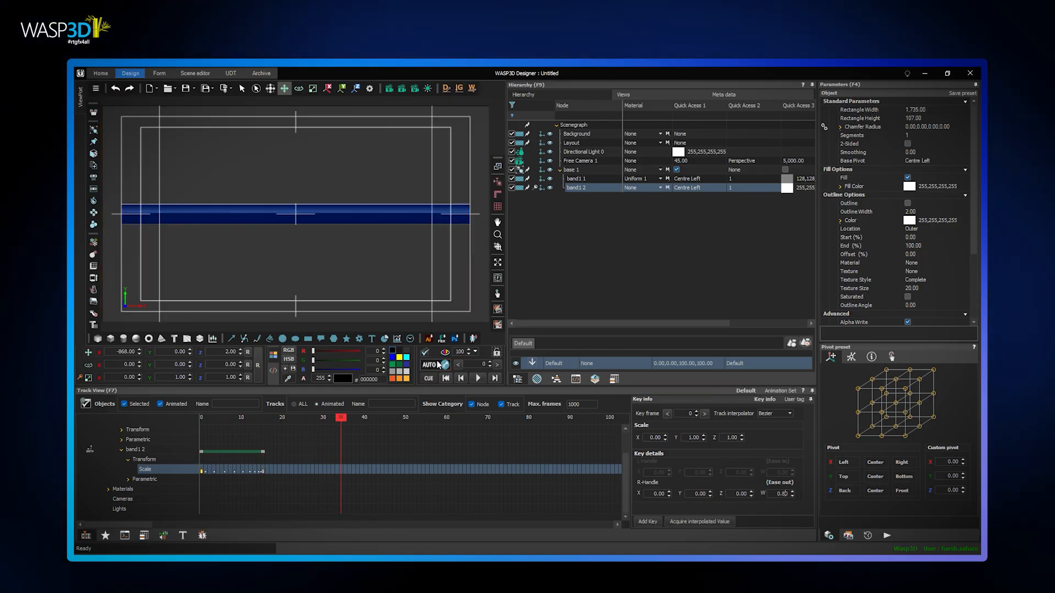
click(536, 179)
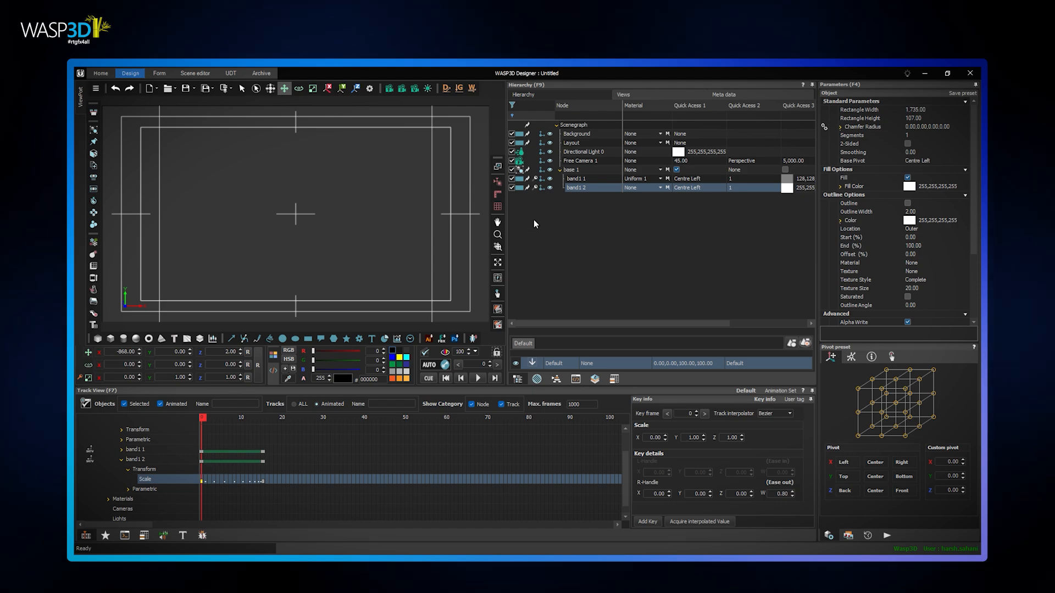
Delay the blue band's scale animation to start at about frame 4 and play it back
click(586, 181)
drag(207, 479, 242, 487)
click(477, 379)
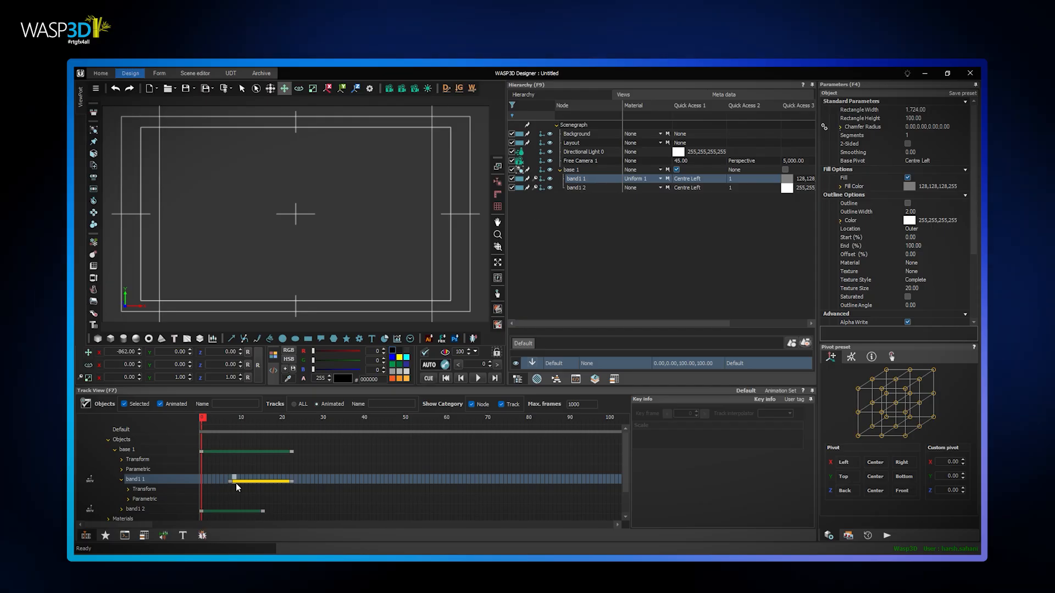
drag(239, 485, 227, 484)
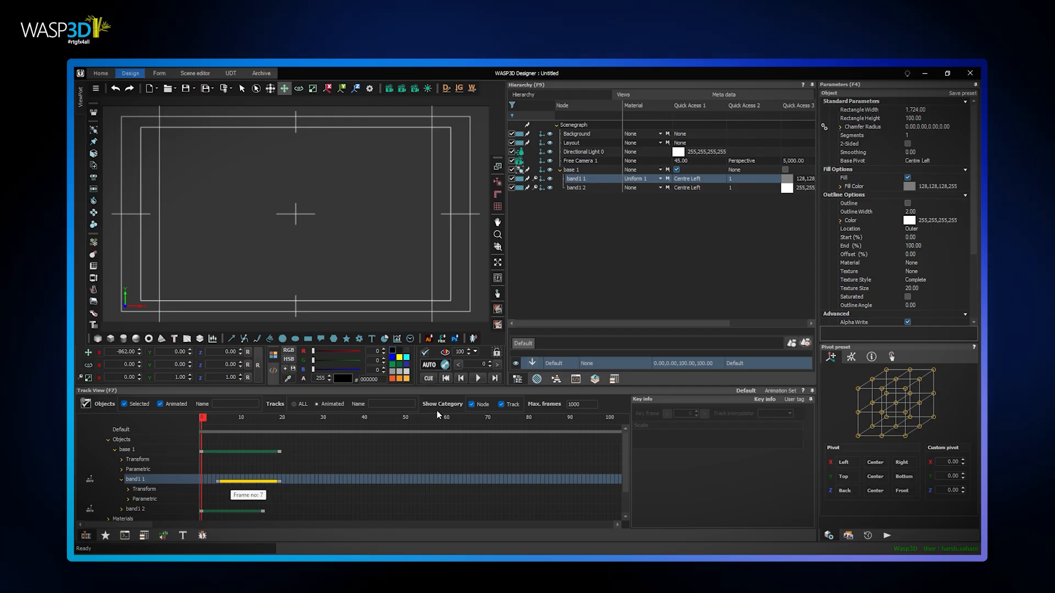
click(477, 379)
click(478, 379)
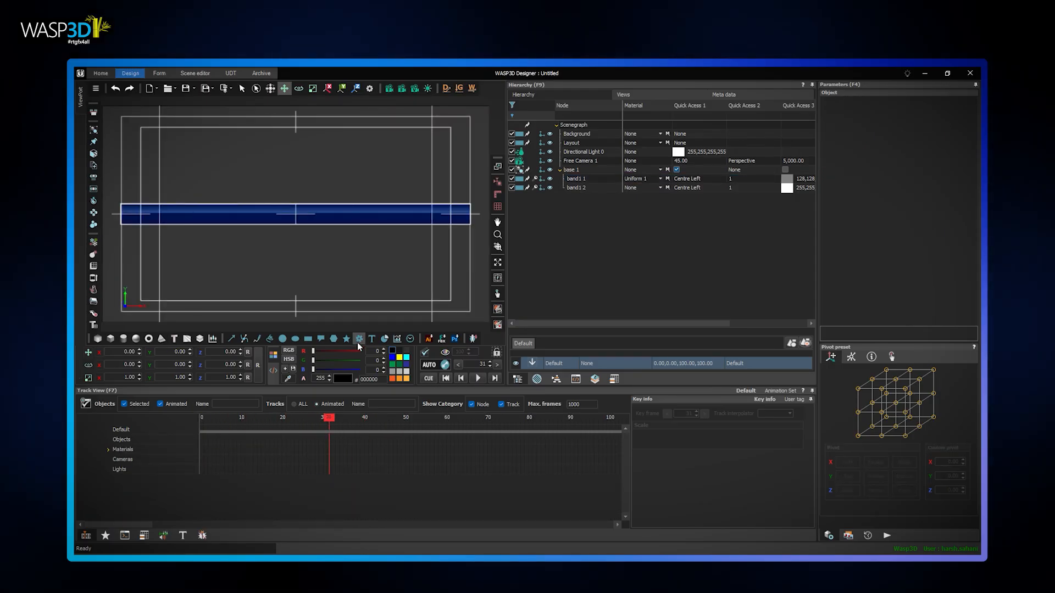
Add a 3D text object to the scene and name it company
click(176, 339)
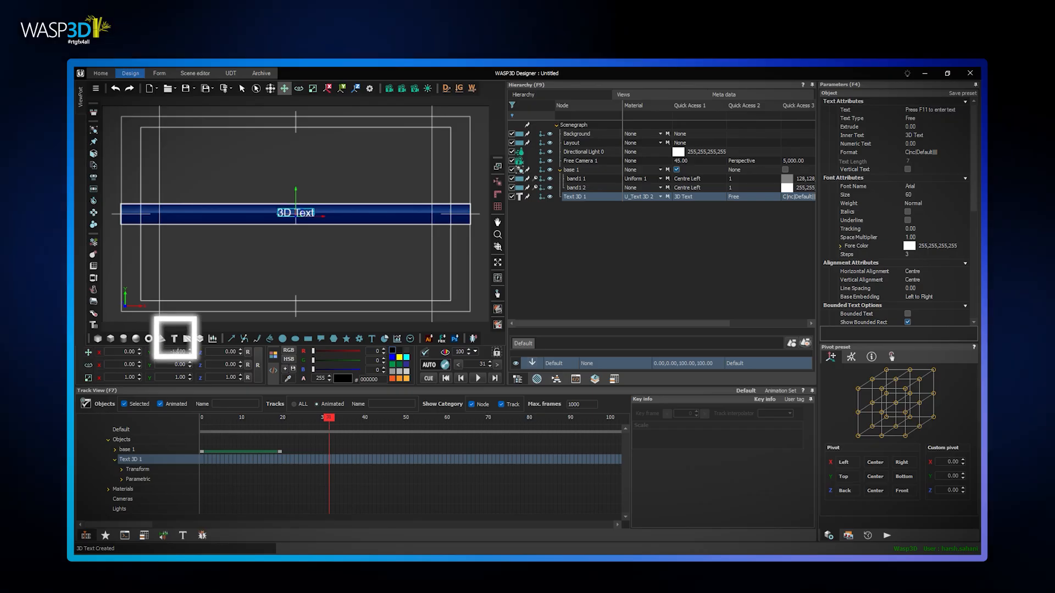
double_click(580, 197)
text(company)
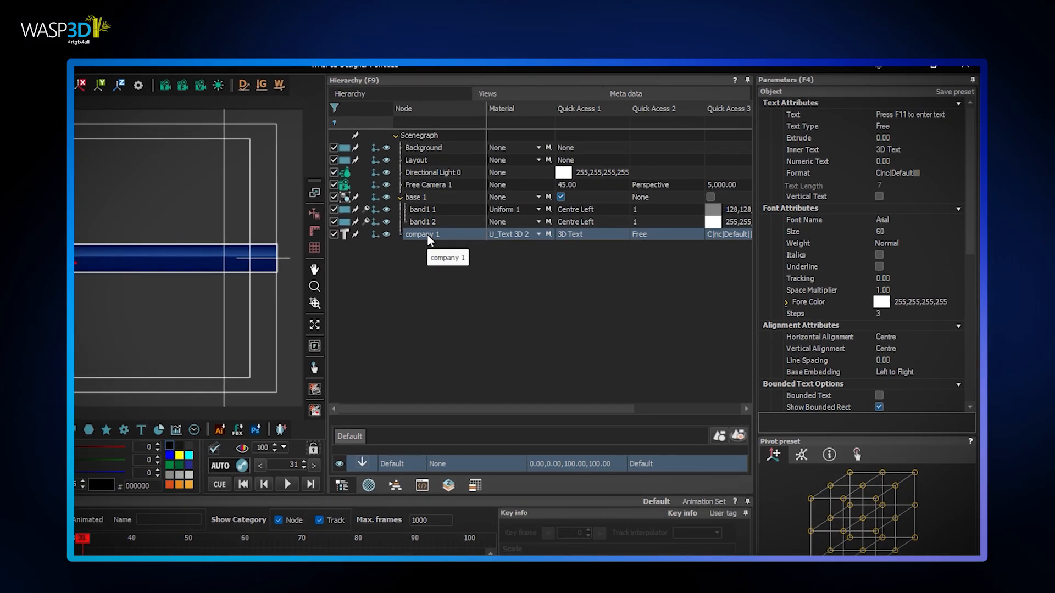
key(Return)
Enable bounded text for the company text with a bounded width of 300 and a bounded height of 74
scroll(890, 340, down, 1)
click(869, 347)
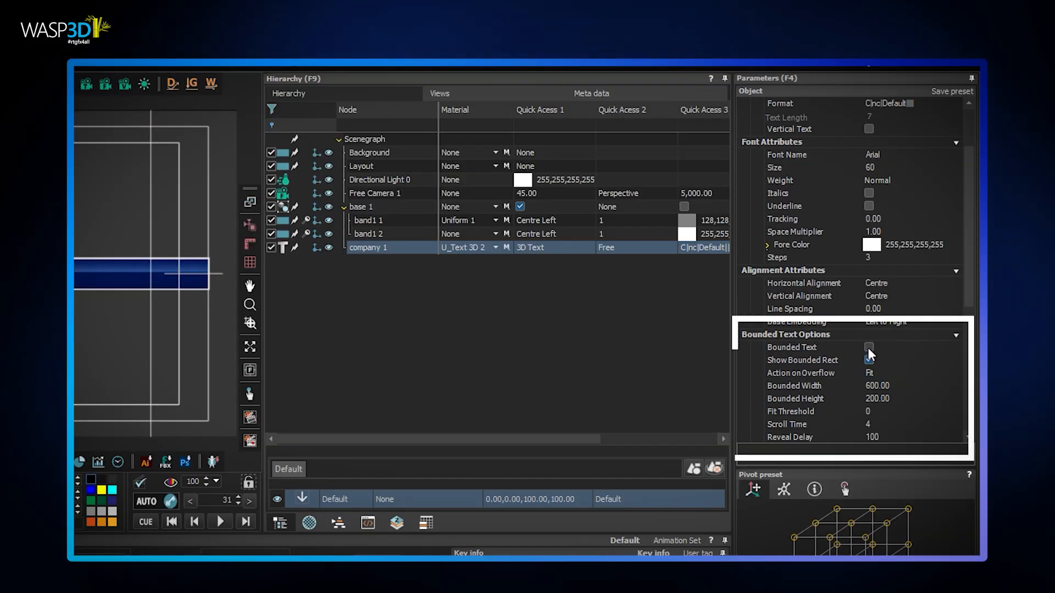
click(904, 386)
click(905, 398)
drag(905, 399, 818, 408)
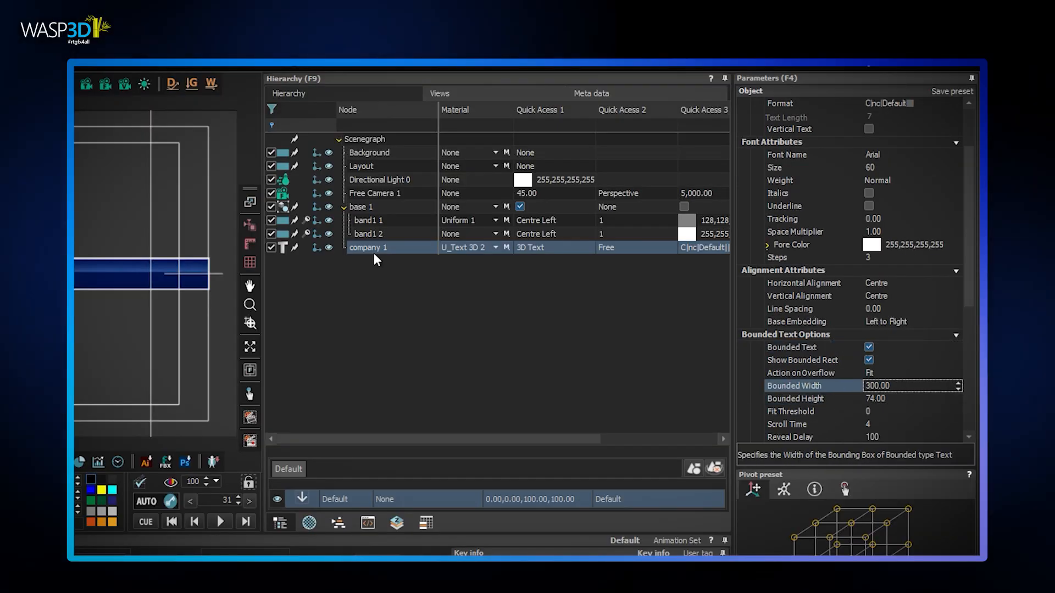
Duplicate the company text as an object copy and rename the copy as values
right_click(376, 251)
mouse_move(387, 259)
click(521, 261)
double_click(373, 262)
text(values)
key(Return)
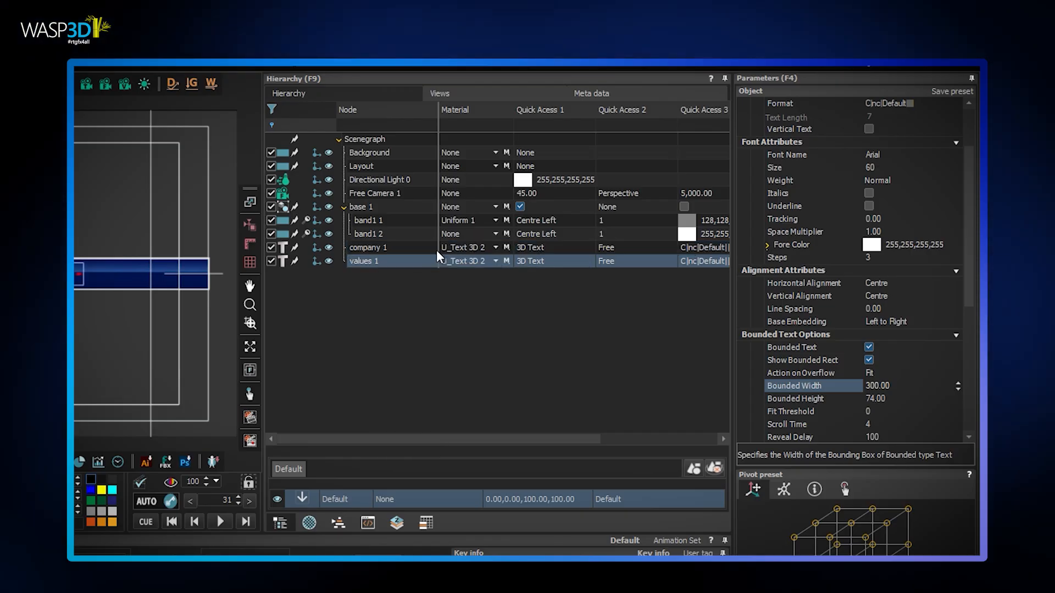
Set the values text's type to Number and narrow its bounded width to about half the company text's width
click(873, 129)
click(881, 173)
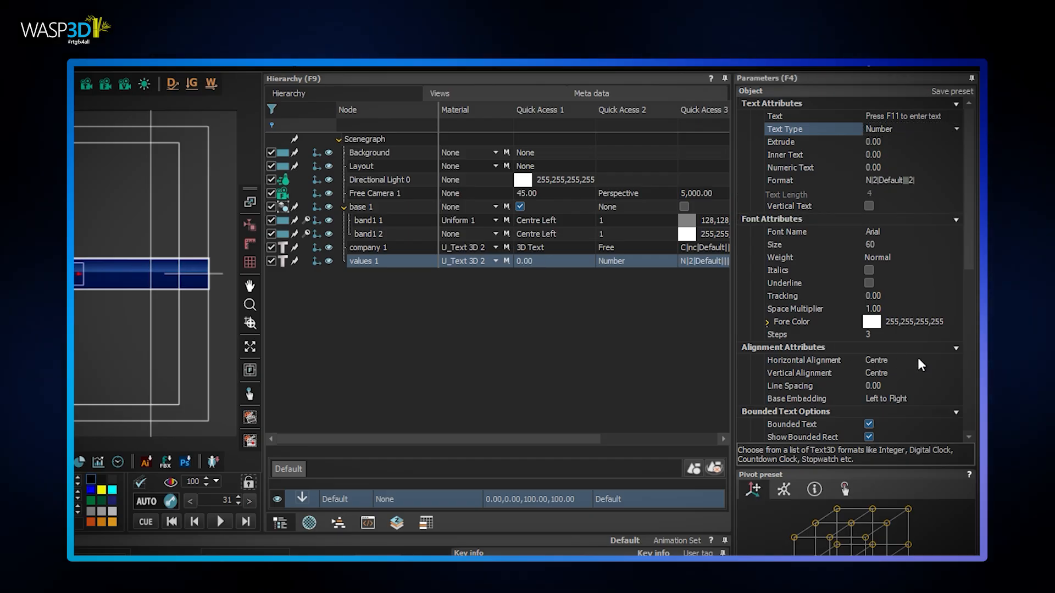
scroll(883, 367, down, 3)
drag(902, 350, 786, 356)
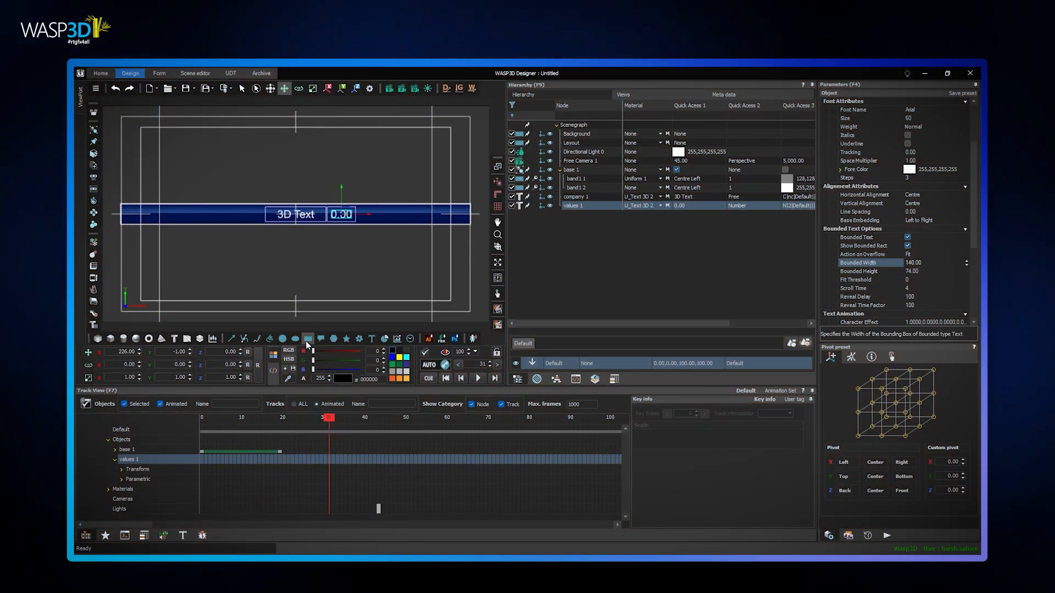
Add a rectangle 88 wide and 78 high and move it to X 349, beside the numeric text
click(307, 341)
drag(931, 110, 779, 110)
drag(927, 119, 842, 123)
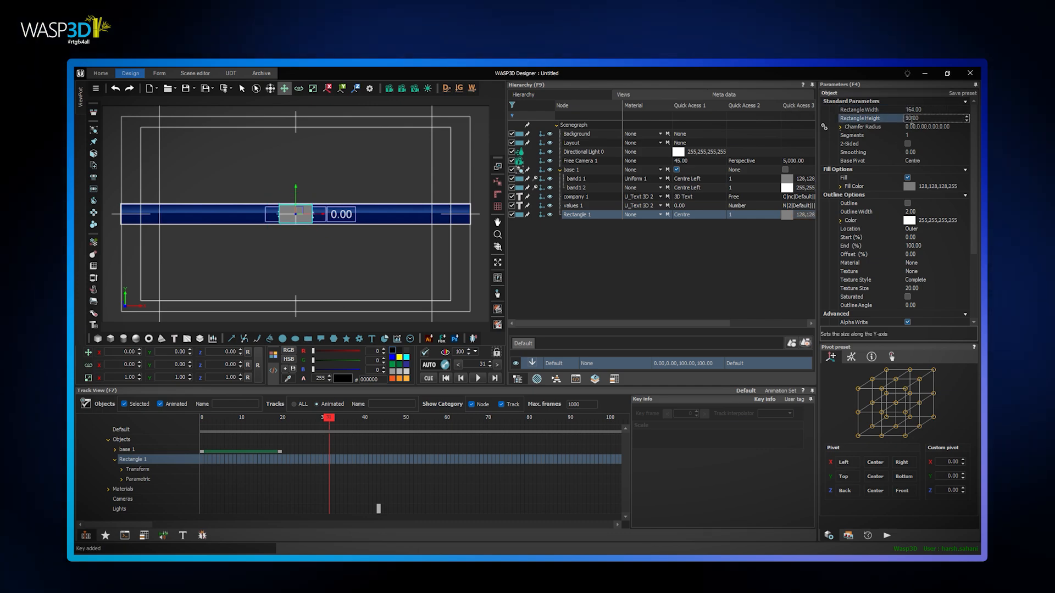
drag(924, 118, 920, 117)
click(932, 110)
drag(120, 352, 273, 381)
Rename the small rectangle node as Arrow
double_click(582, 215)
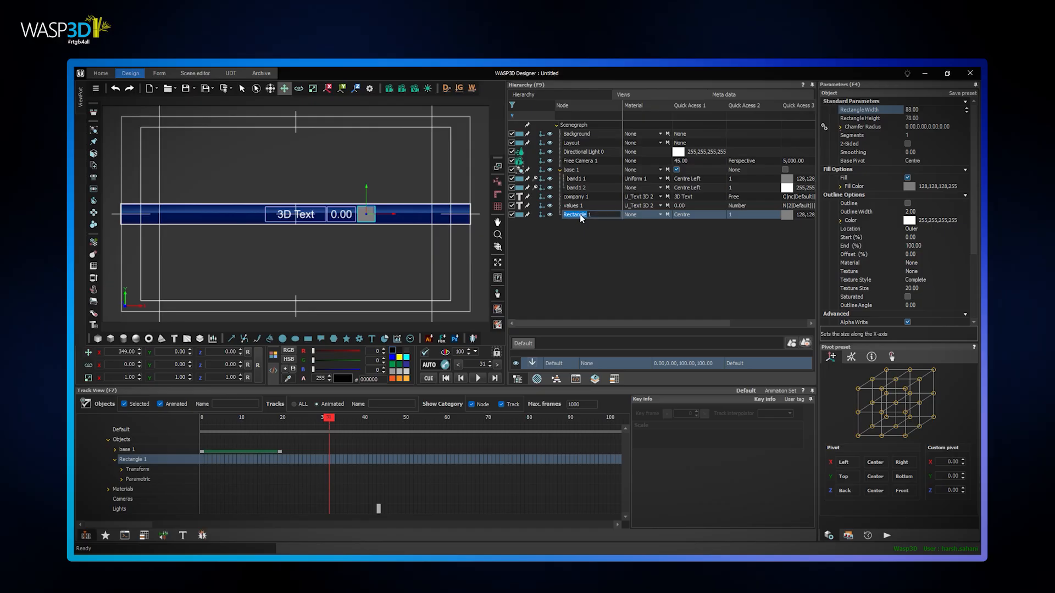
text(Arrow)
key(Return)
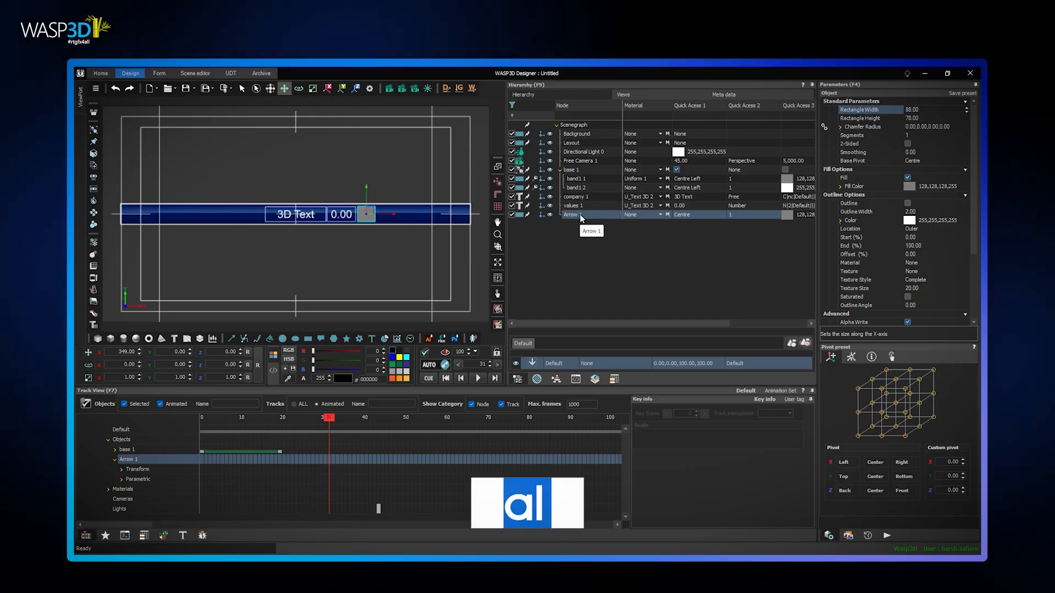
Open the Material Editor and import the arrow_green and arrow_red images into the texture pool
click(537, 379)
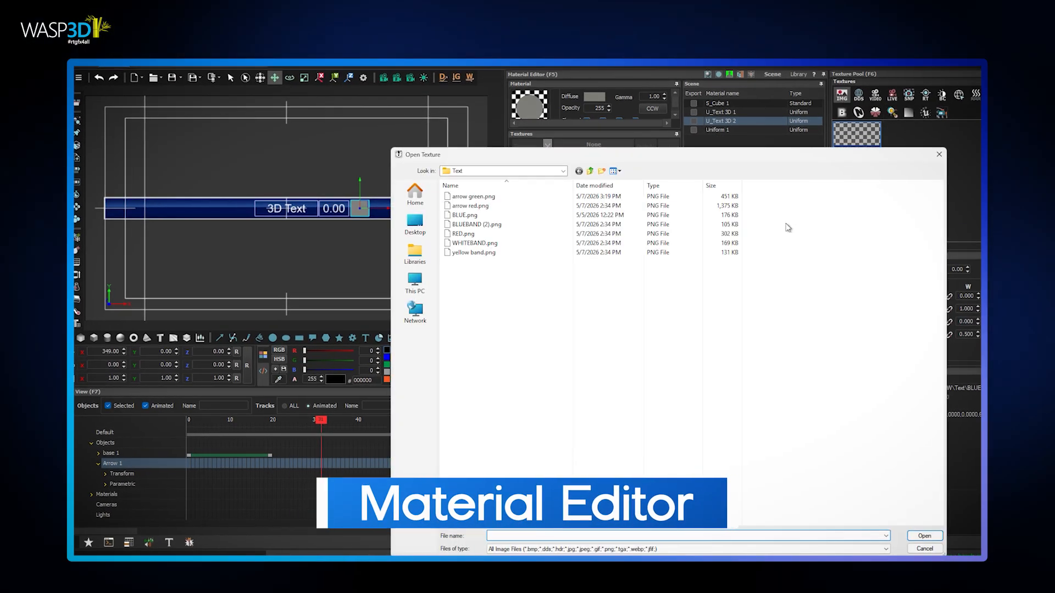
double_click(474, 197)
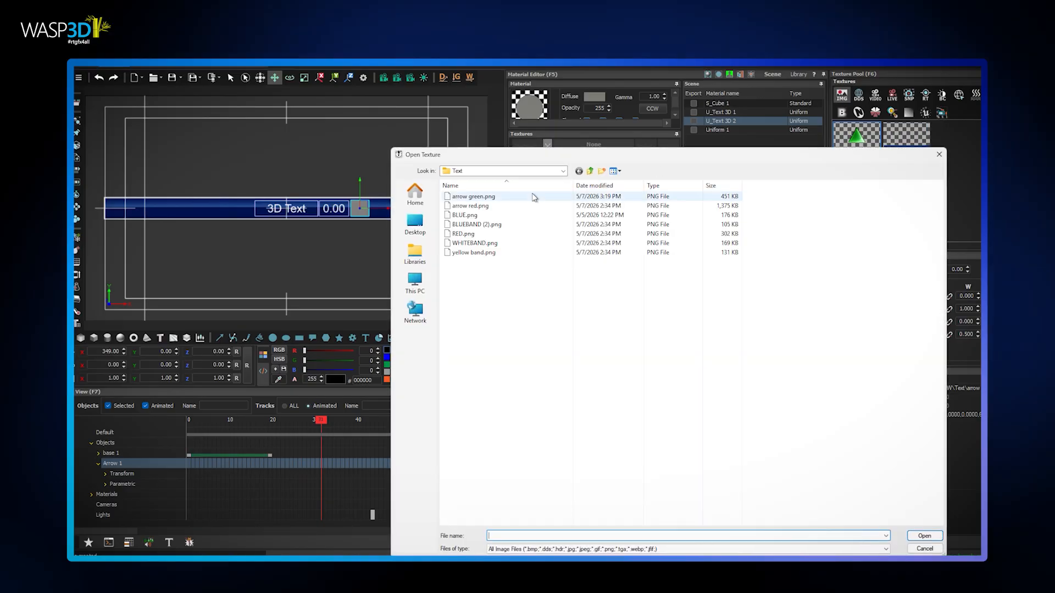
double_click(470, 205)
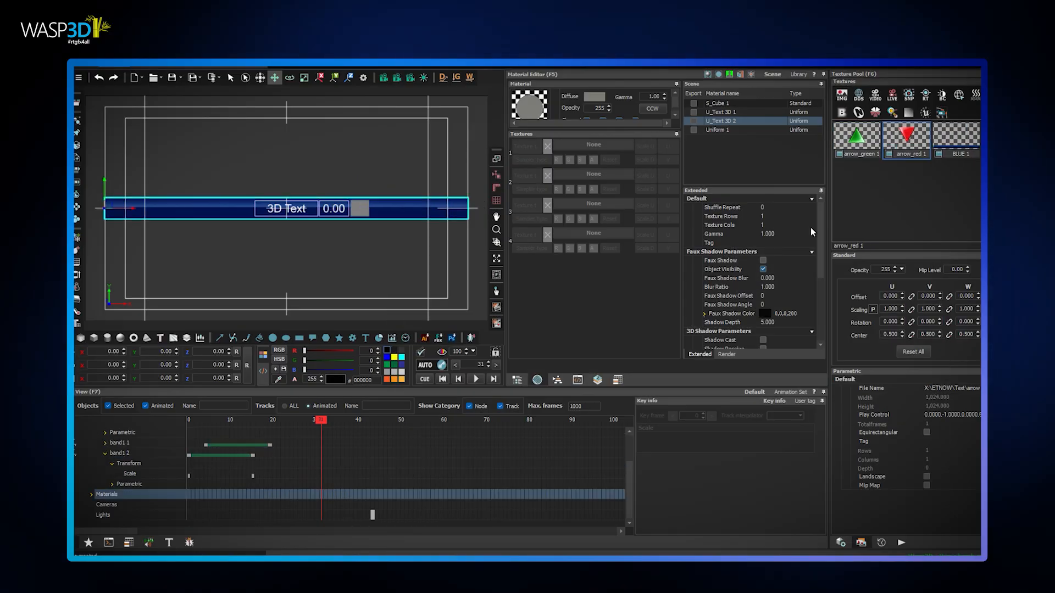
Create a new uniform material and name it Green arrow
click(710, 83)
double_click(707, 147)
text(Green arrow2)
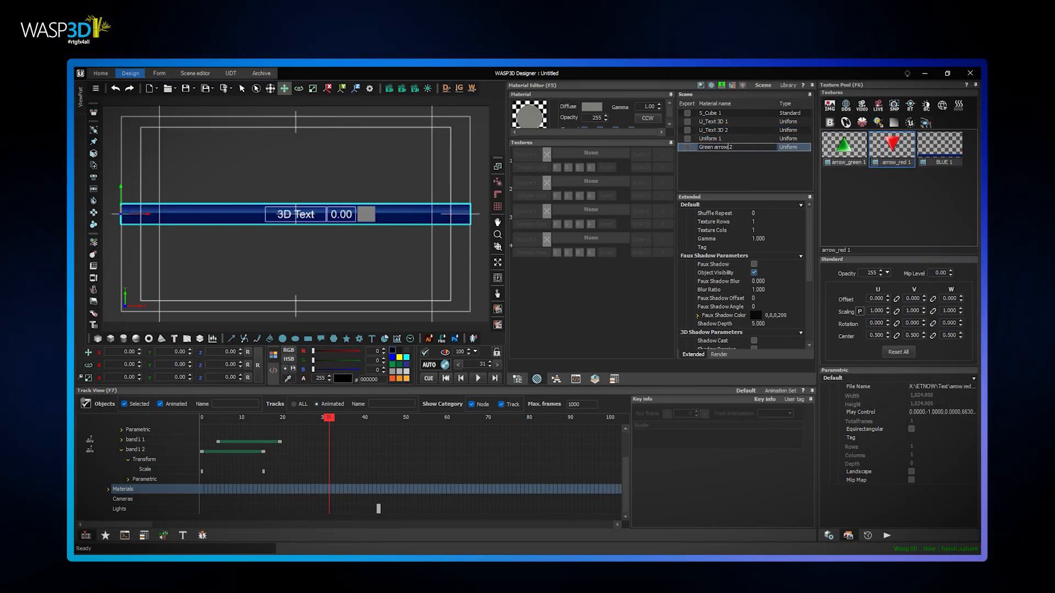
key(Return)
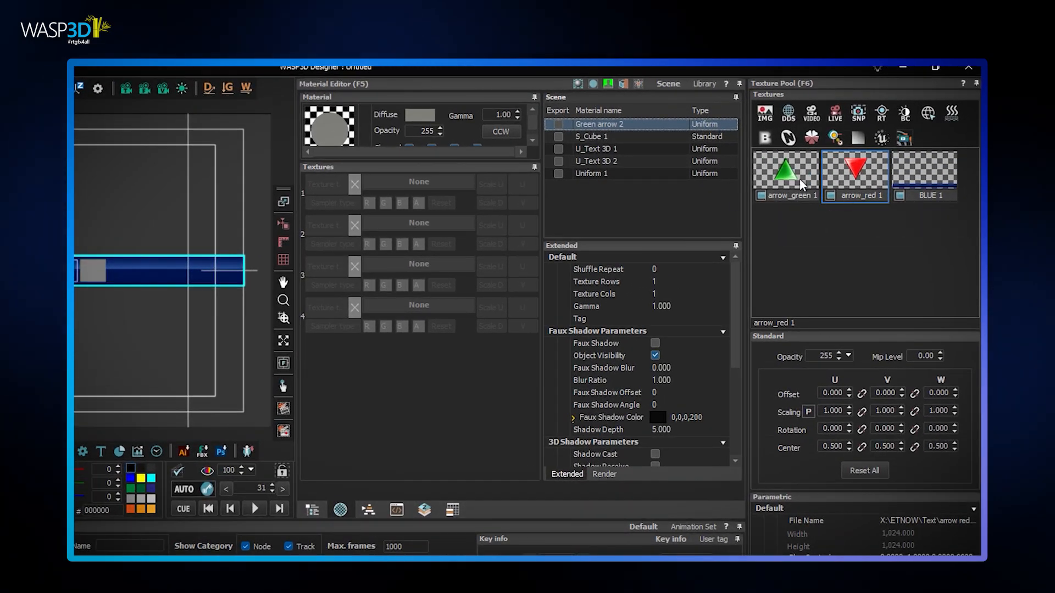
Assign the arrow_green texture to the first texture slot of the Green arrow material
click(782, 189)
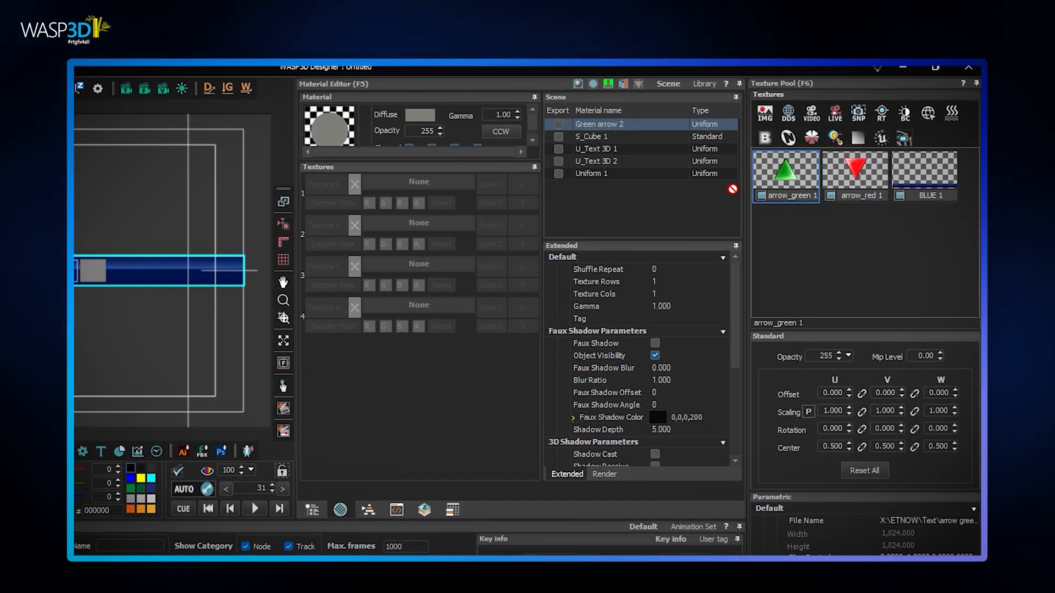
drag(432, 188, 432, 187)
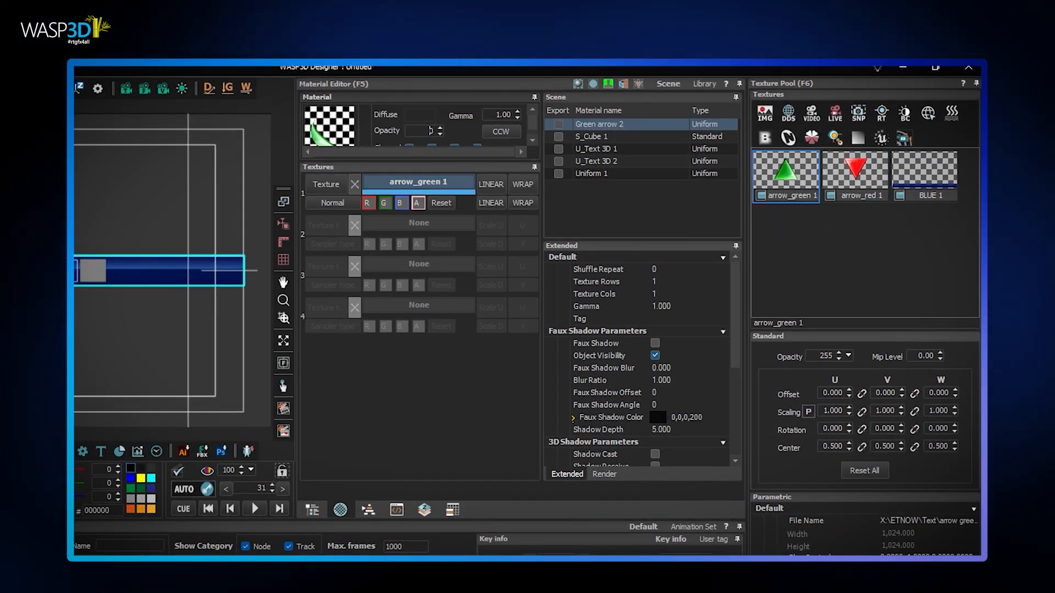
right_click(597, 123)
click(617, 131)
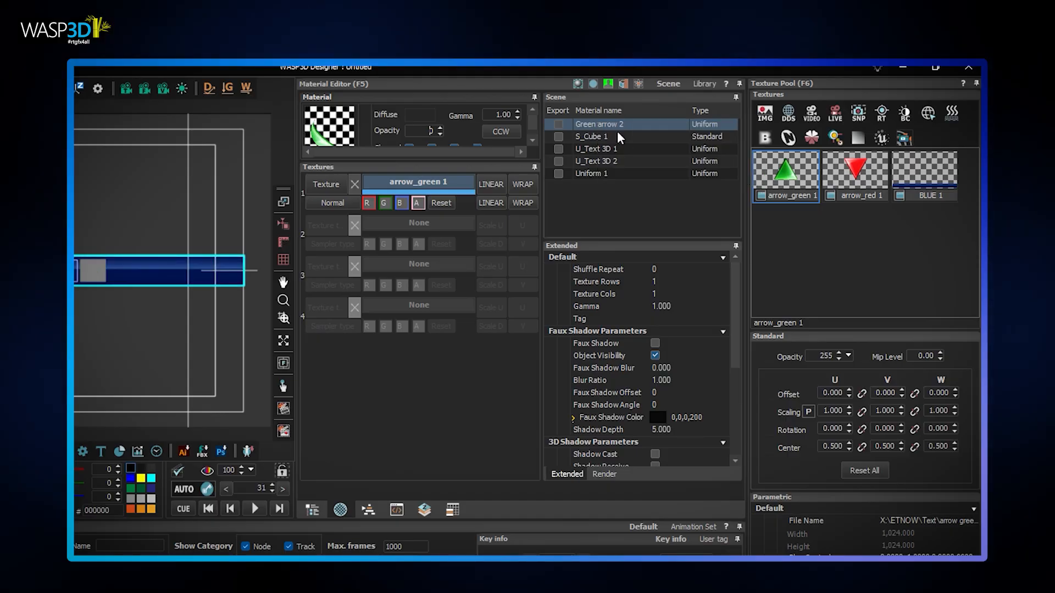
Apply the Green arrow material to the Arrow node and resize its rectangle to 110 wide and 110 high
click(312, 510)
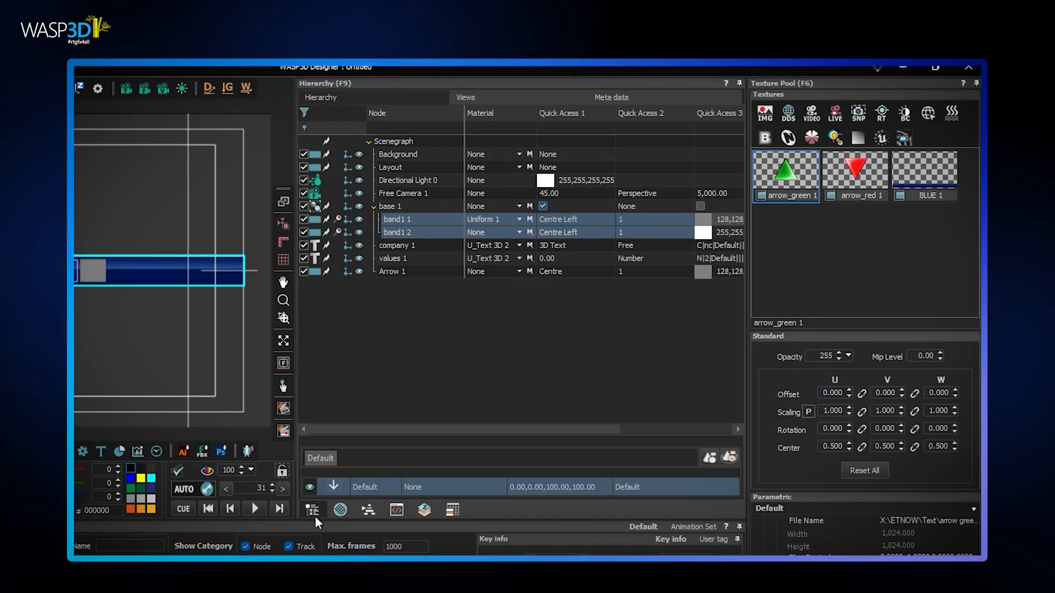
click(421, 275)
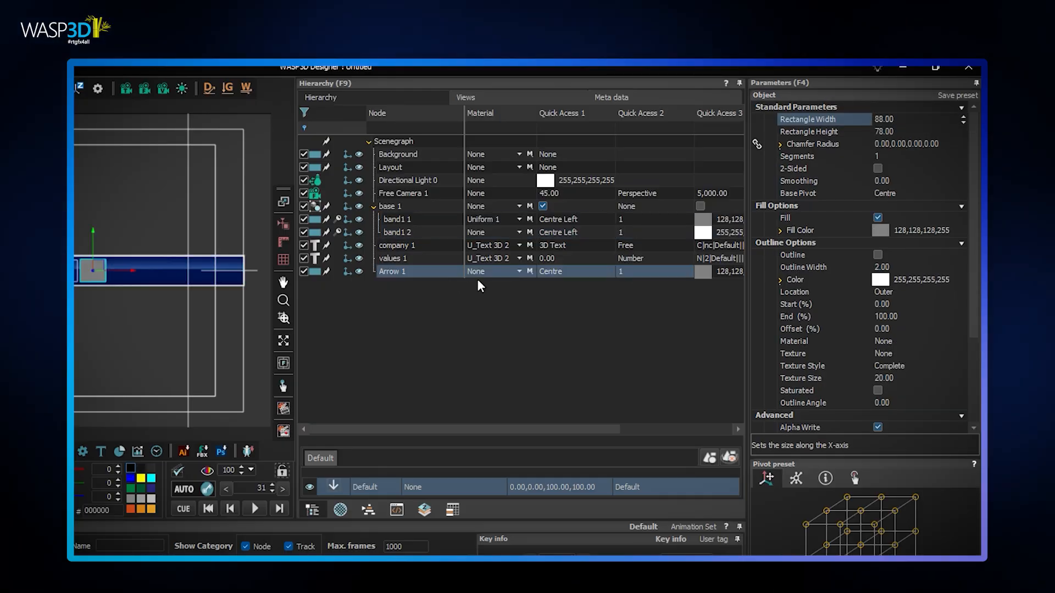
click(522, 269)
click(503, 291)
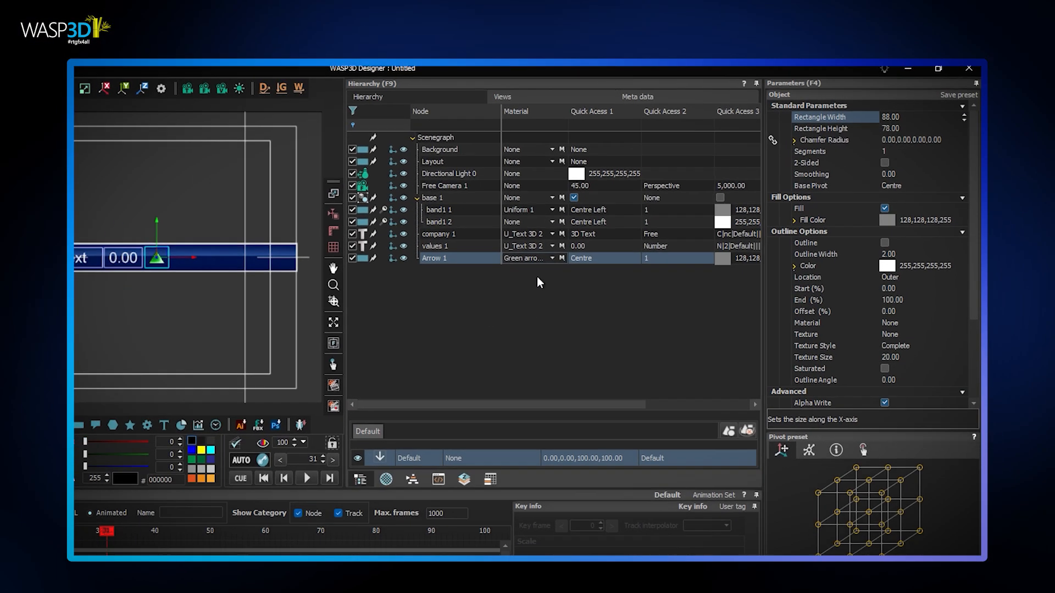
click(917, 112)
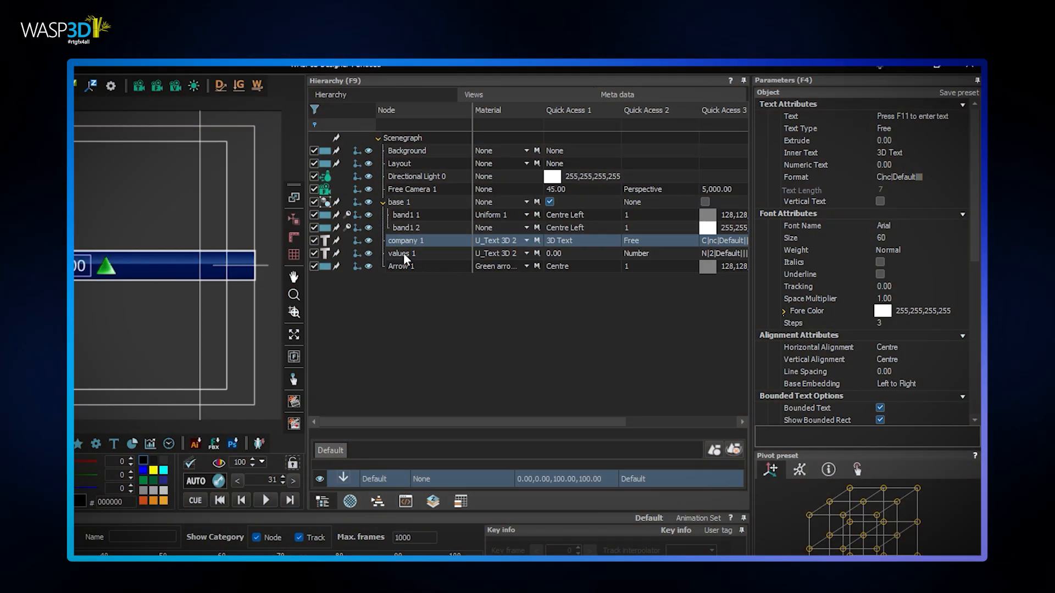
Nest Arrow under values and values under company, and place the company node inside a new Scroll Group
click(575, 207)
drag(406, 255, 384, 254)
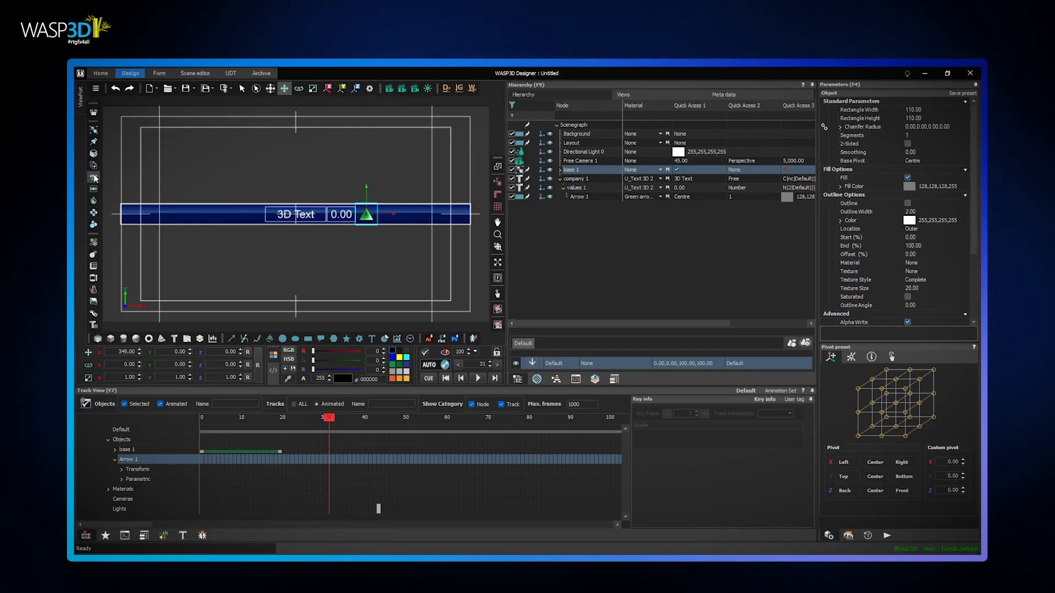
click(94, 176)
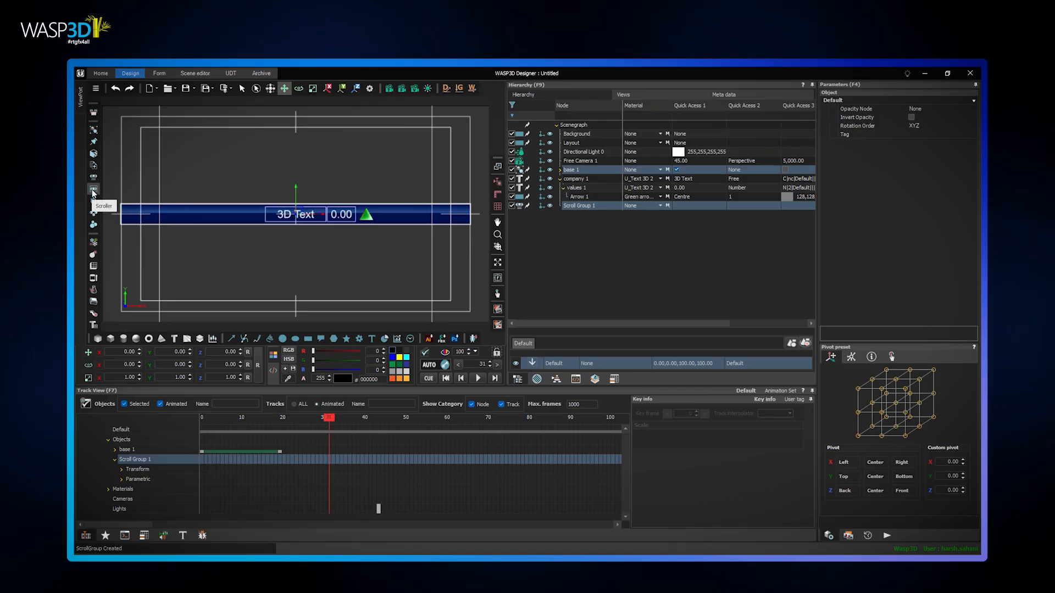
click(575, 179)
drag(575, 197, 577, 205)
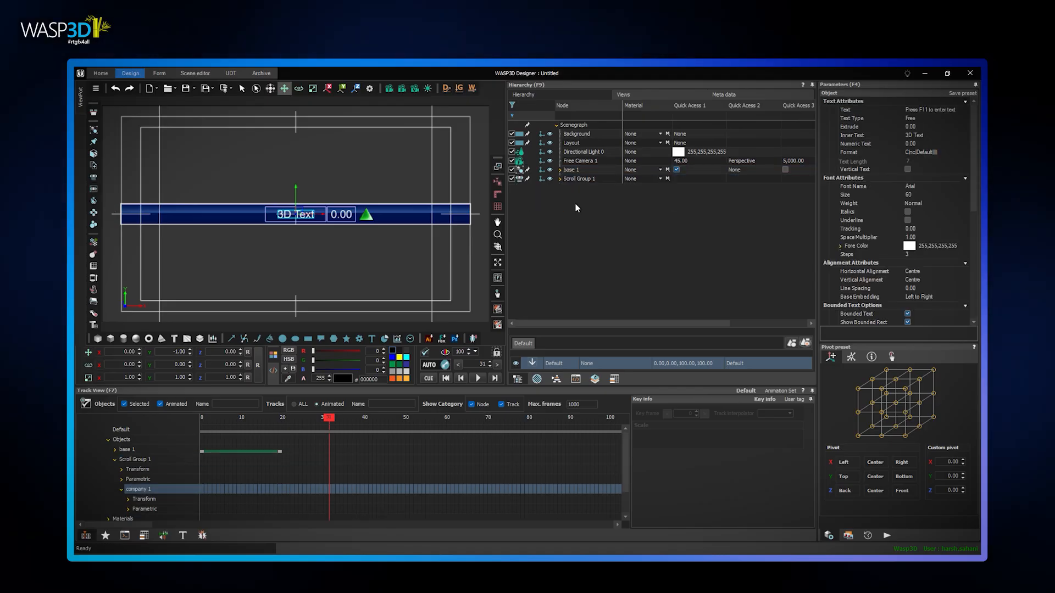
Add a Scroller object and place the Scroll Group inside it
click(93, 190)
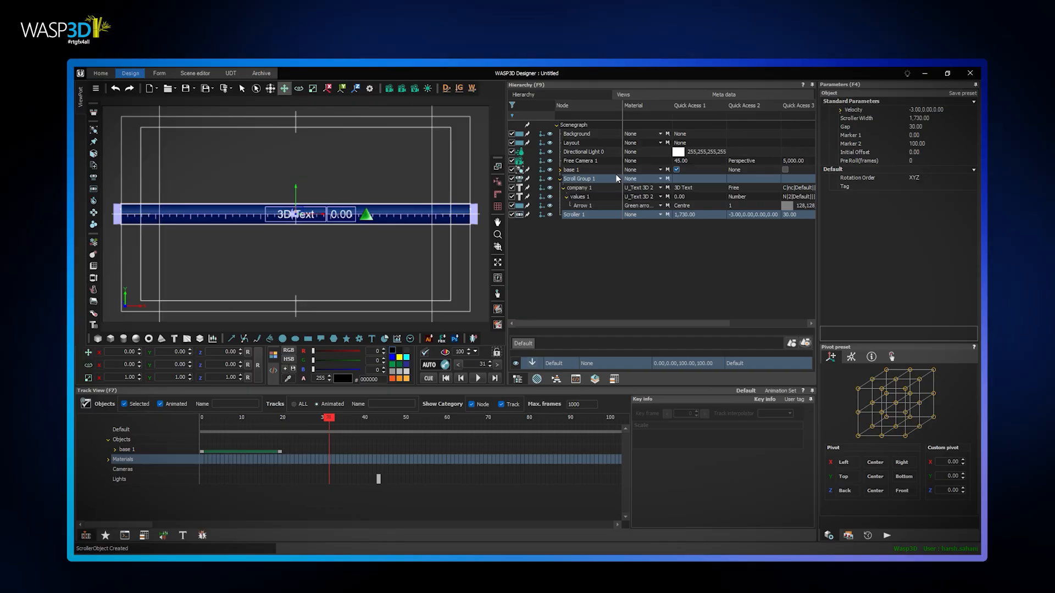
drag(571, 181, 570, 215)
click(559, 179)
Duplicate the Scroll Group object inside the Scroller to make five scroll groups
right_click(582, 188)
mouse_move(631, 194)
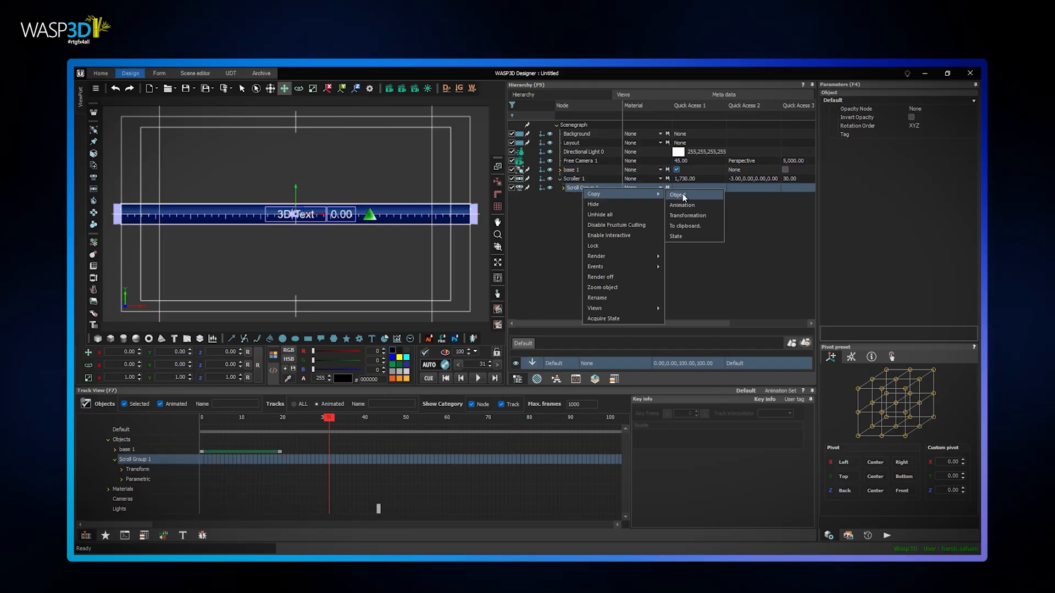
click(684, 197)
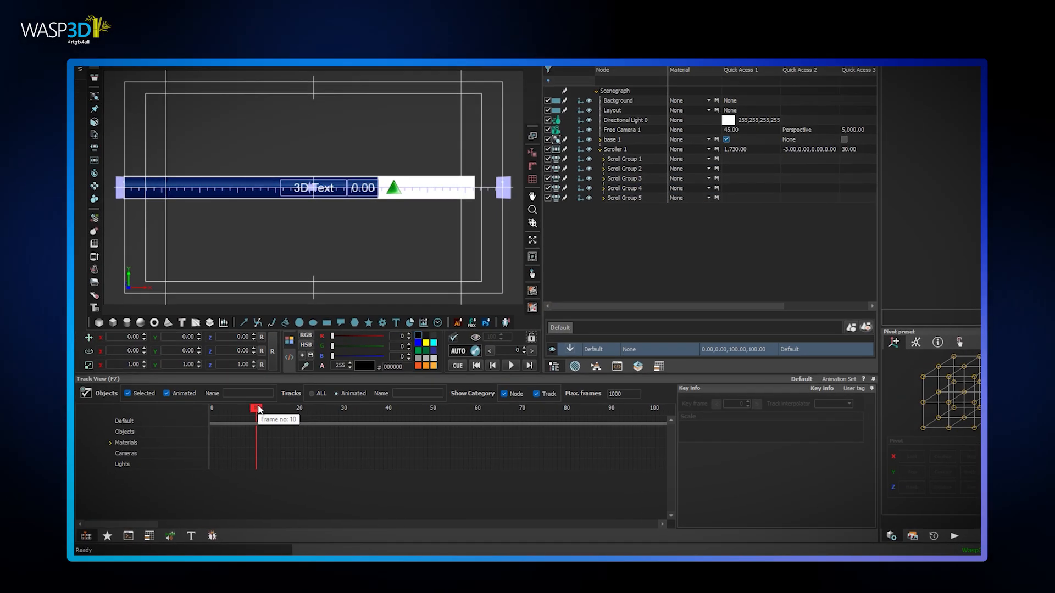
Add an infinite pause control at frame 20 of the Default track
drag(257, 409, 299, 409)
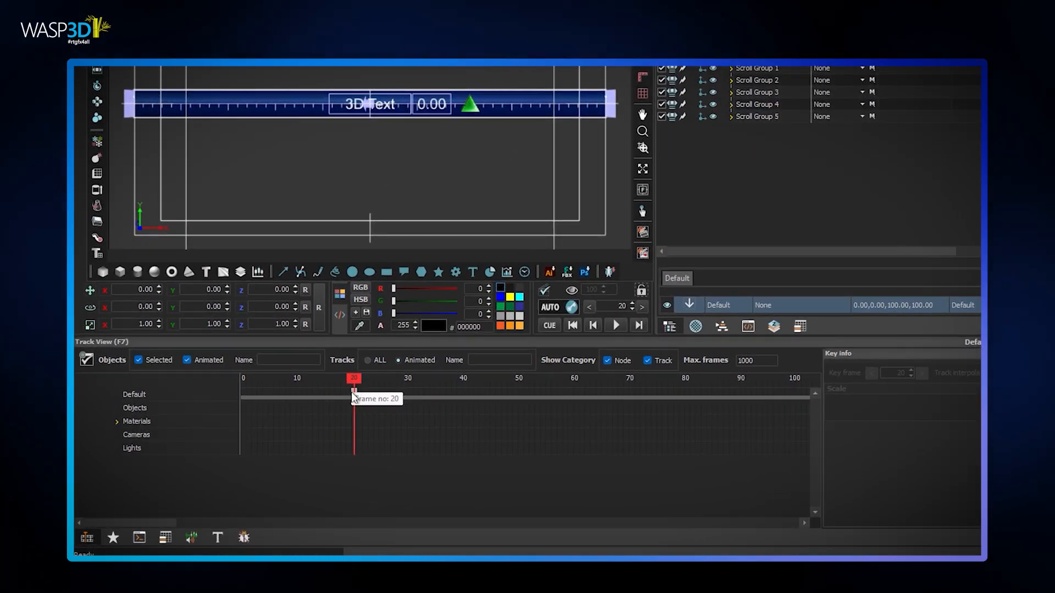
click(355, 391)
right_click(355, 392)
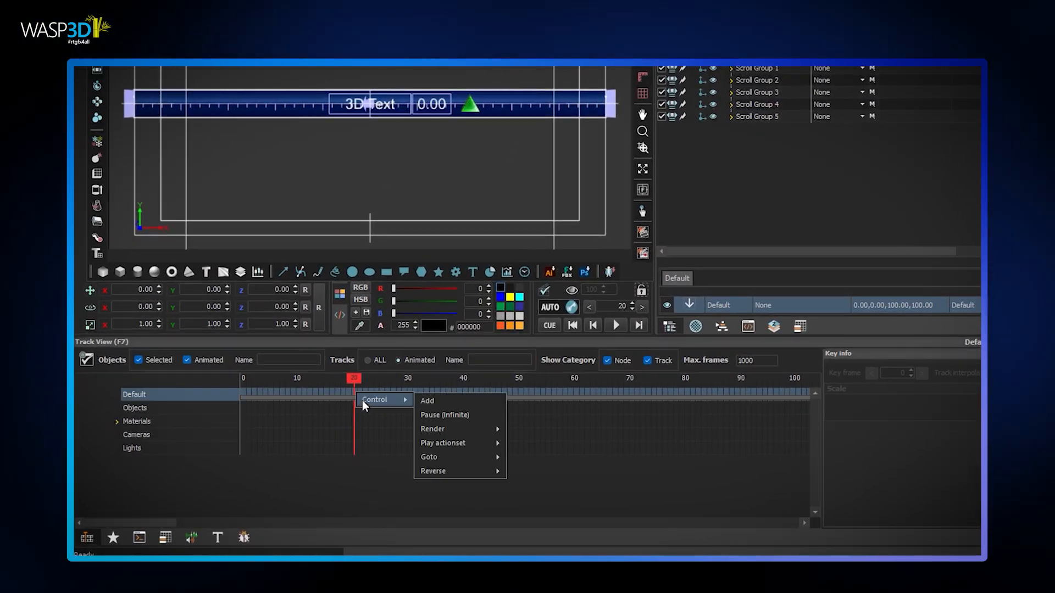
click(452, 412)
Add a control at frame 10 of the Default track with a Start Scroller action targeting Scroller 1
drag(356, 379, 296, 392)
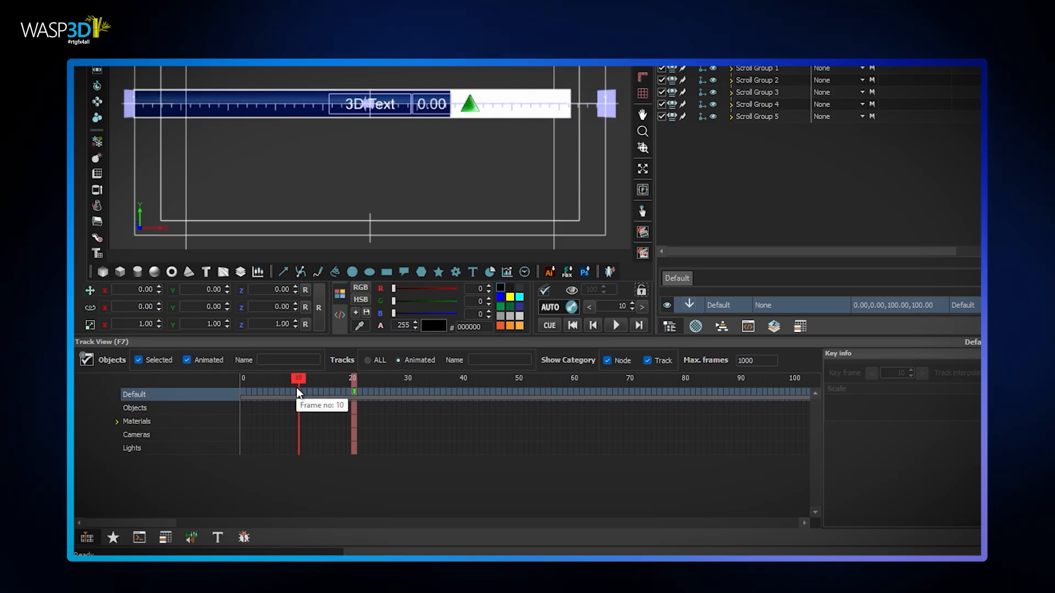
right_click(355, 392)
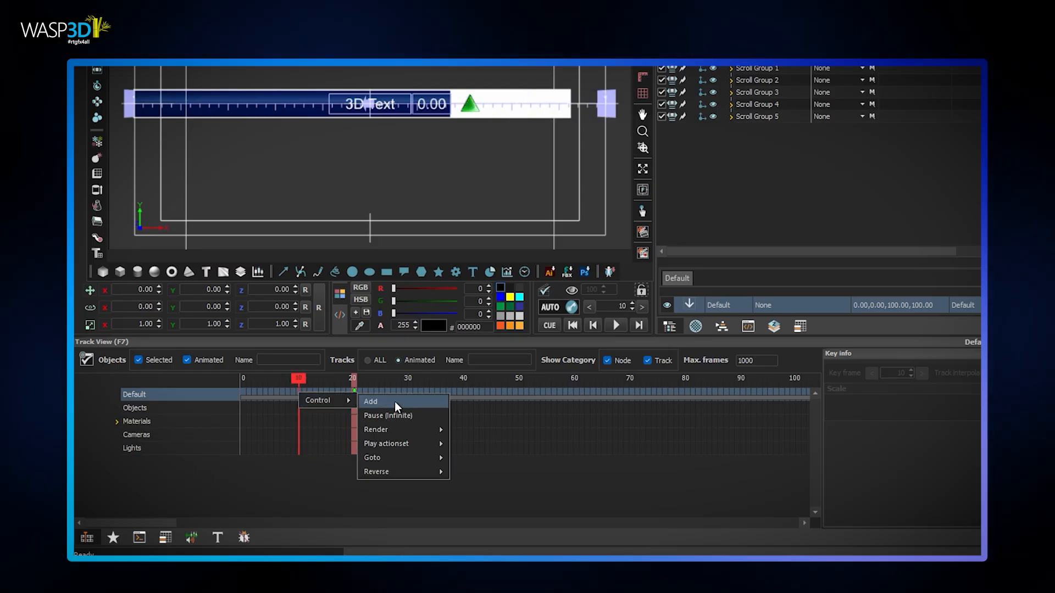
click(394, 401)
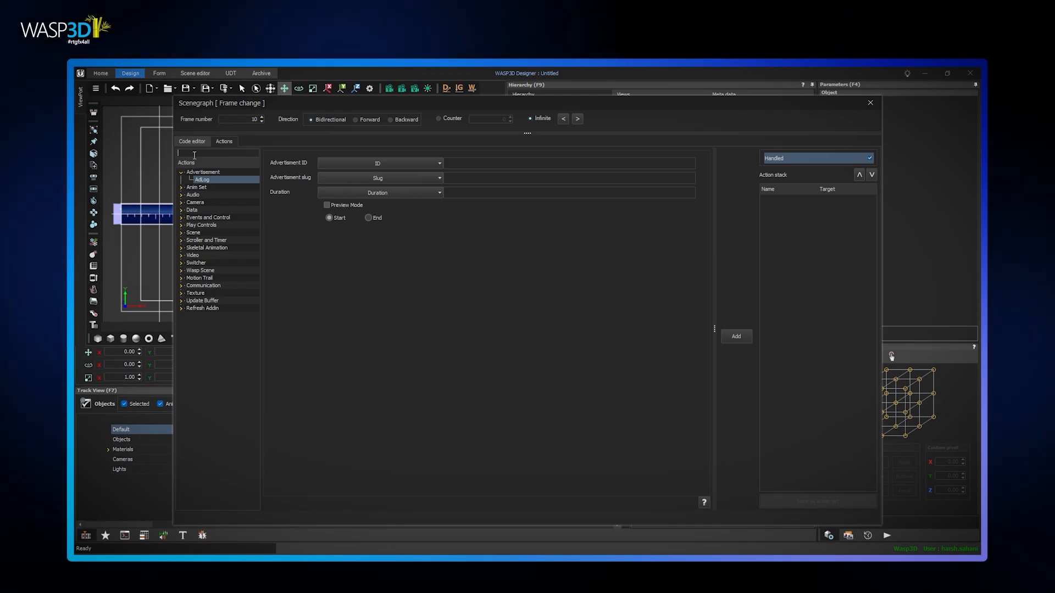
text(start)
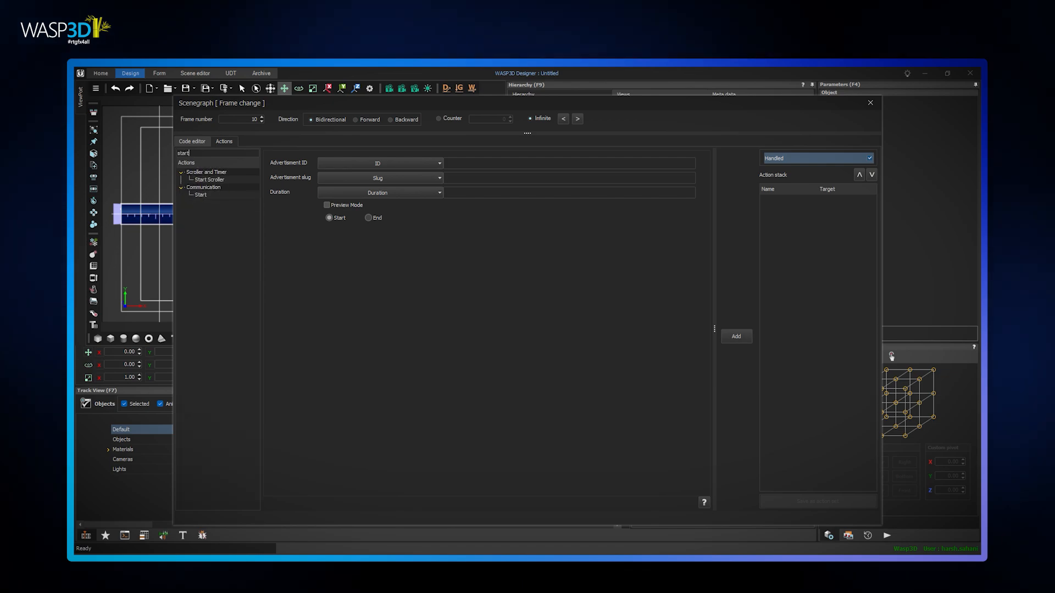
click(211, 180)
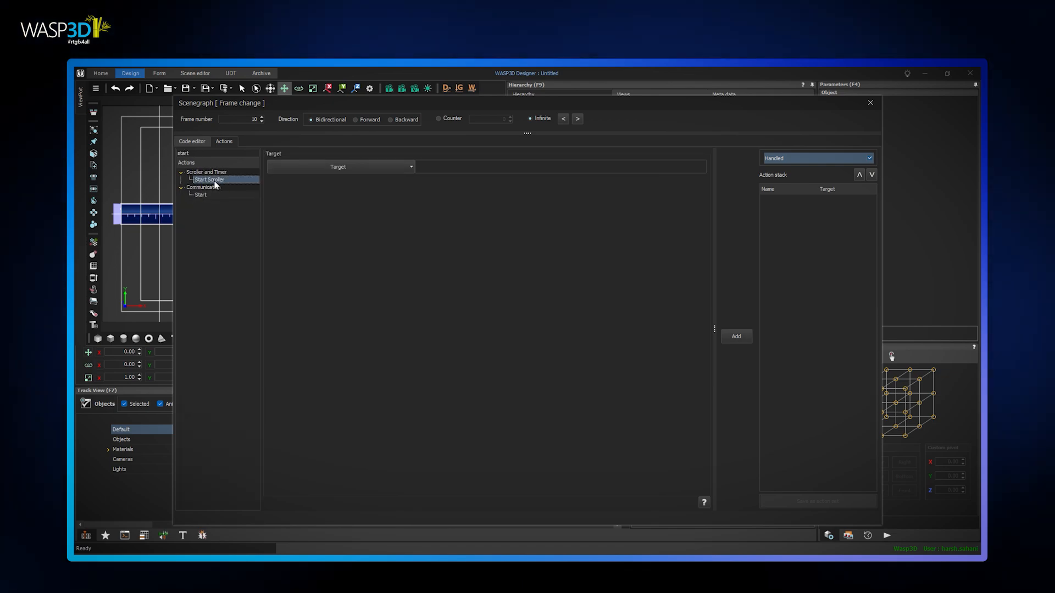
click(411, 166)
click(274, 214)
click(291, 222)
click(445, 333)
click(736, 336)
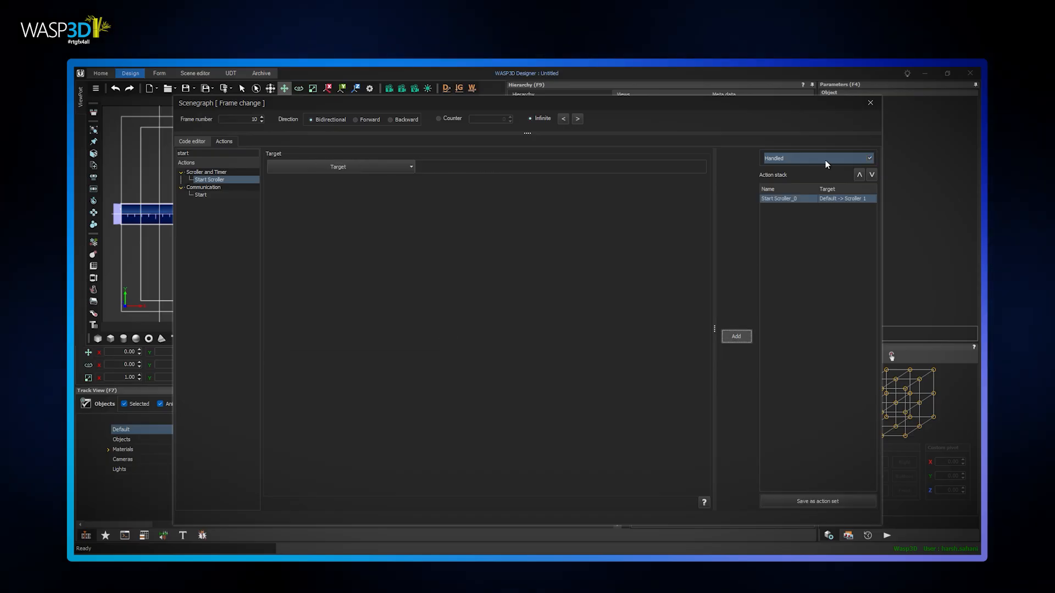
click(869, 103)
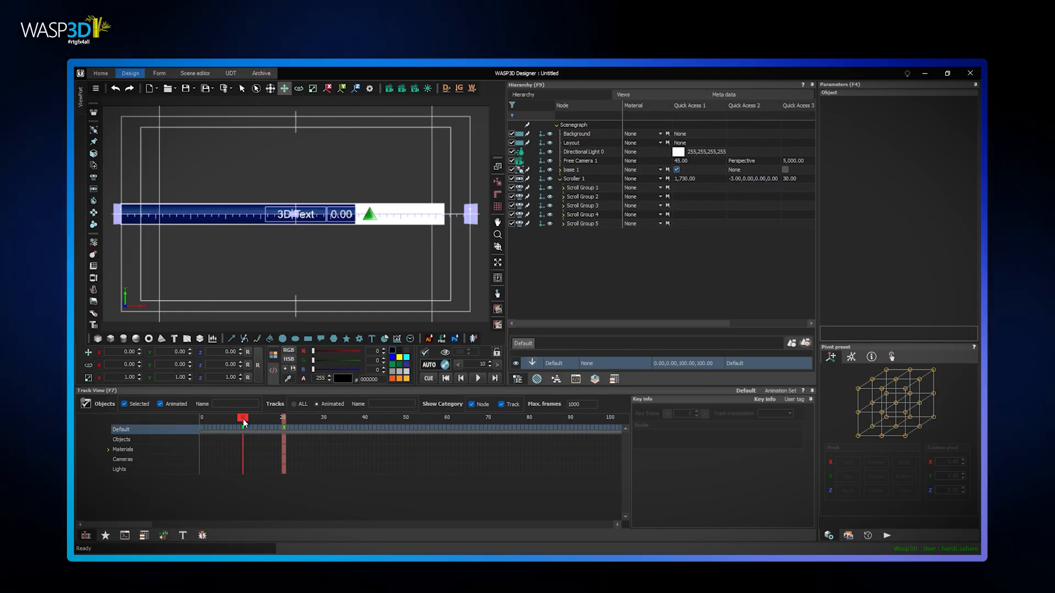
Add a control at frame 30 with a stop scroller action targeting the Scroller, and cue and play the animation
drag(243, 420, 324, 423)
right_click(324, 427)
mouse_move(348, 433)
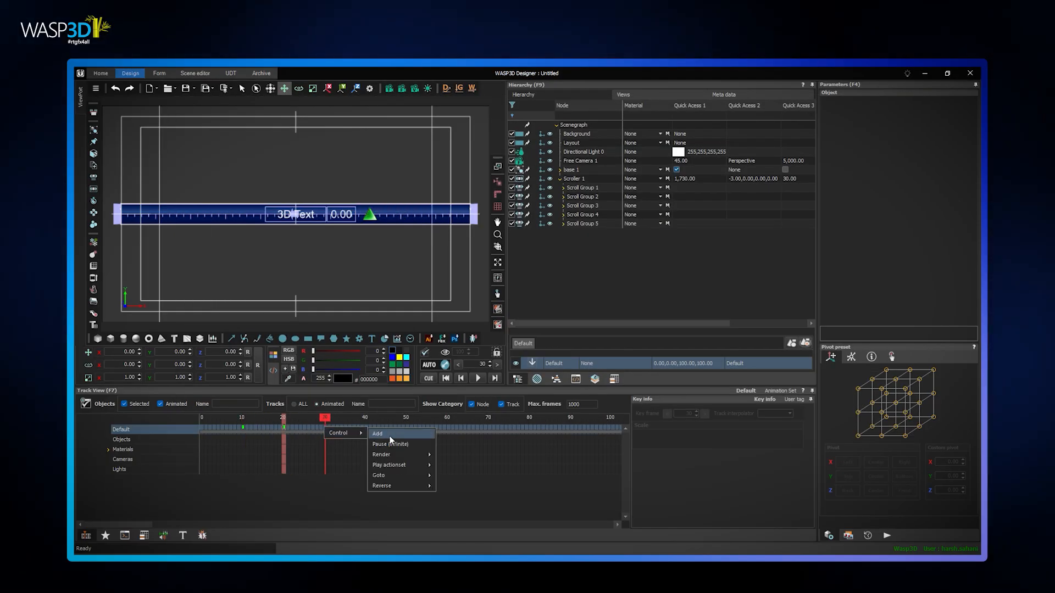
click(389, 435)
click(228, 154)
text(stop)
click(222, 196)
click(371, 167)
click(274, 215)
click(302, 223)
click(438, 334)
click(736, 336)
click(871, 104)
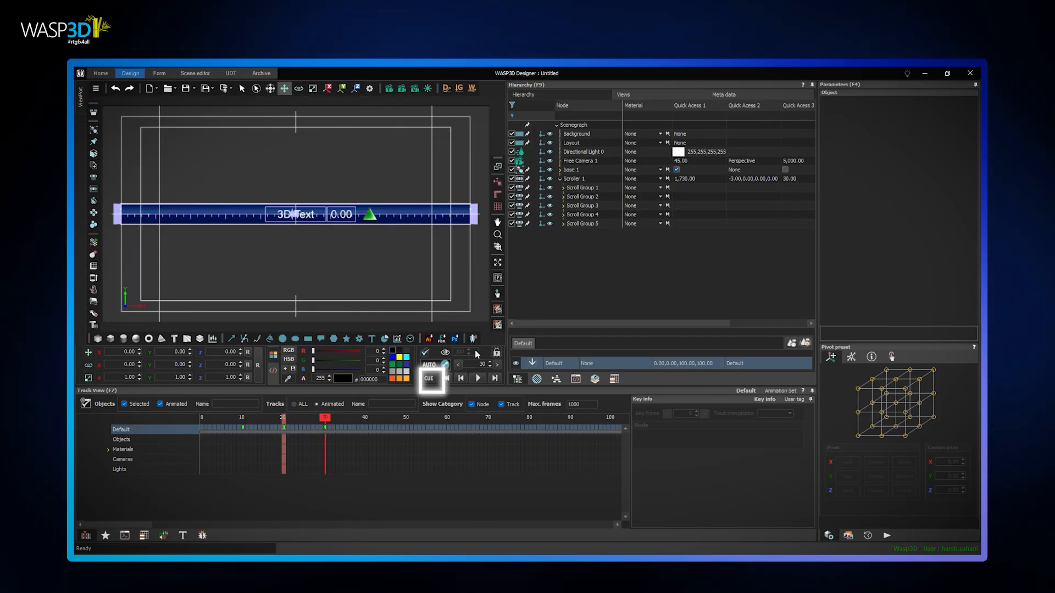
click(428, 379)
click(477, 379)
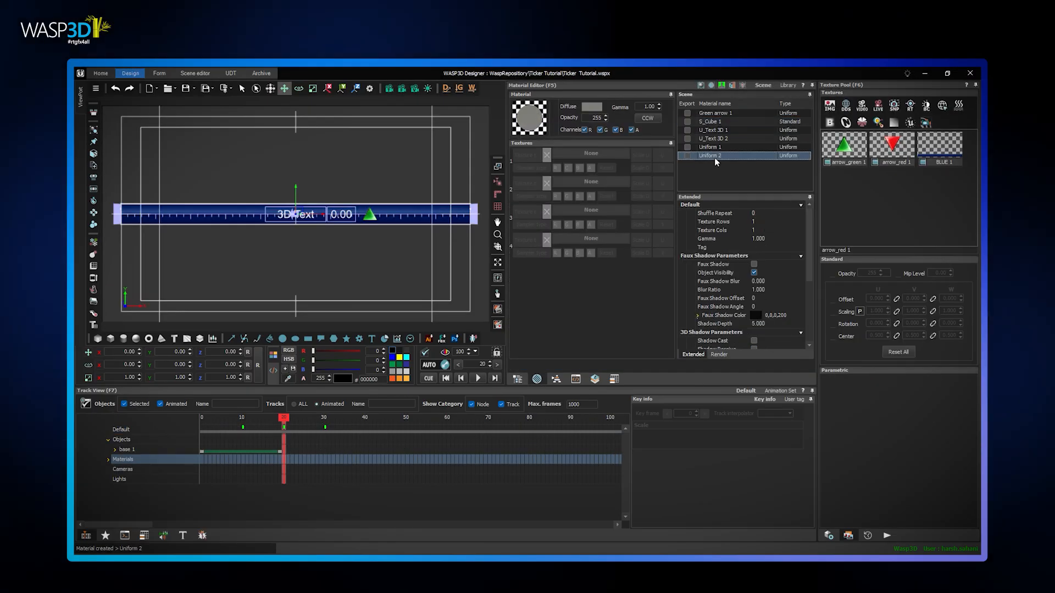
Name the new uniform material Red arrow 1 and assign the arrow_red texture to its first texture slot
text(Red arrow 1)
key(Return)
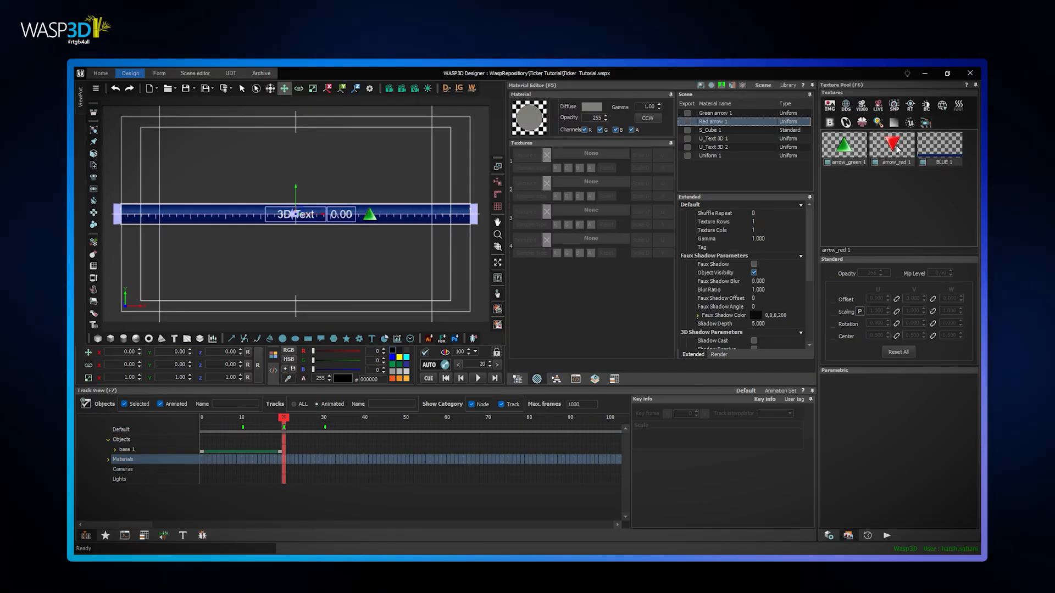
drag(892, 146, 592, 153)
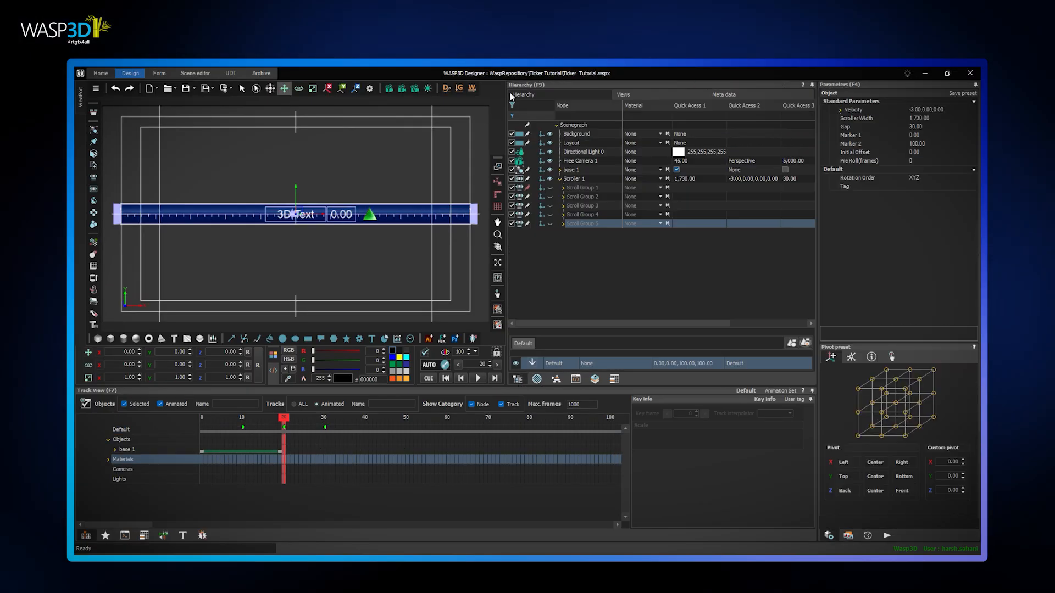
Add a local Json data source to the variable sheet and load CONTRIBUTION_JSON.json into it
click(127, 535)
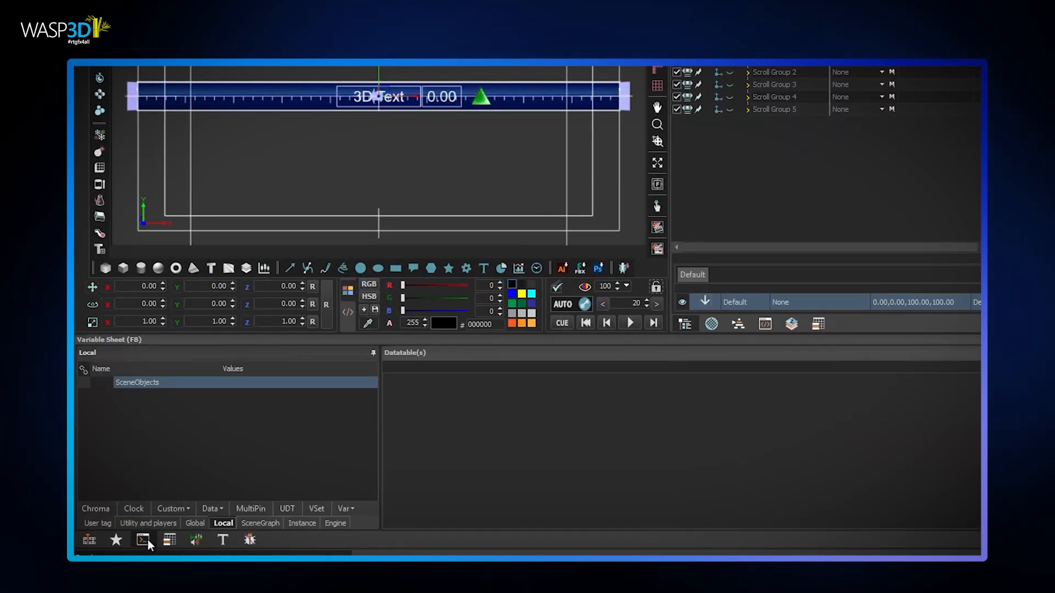
click(212, 509)
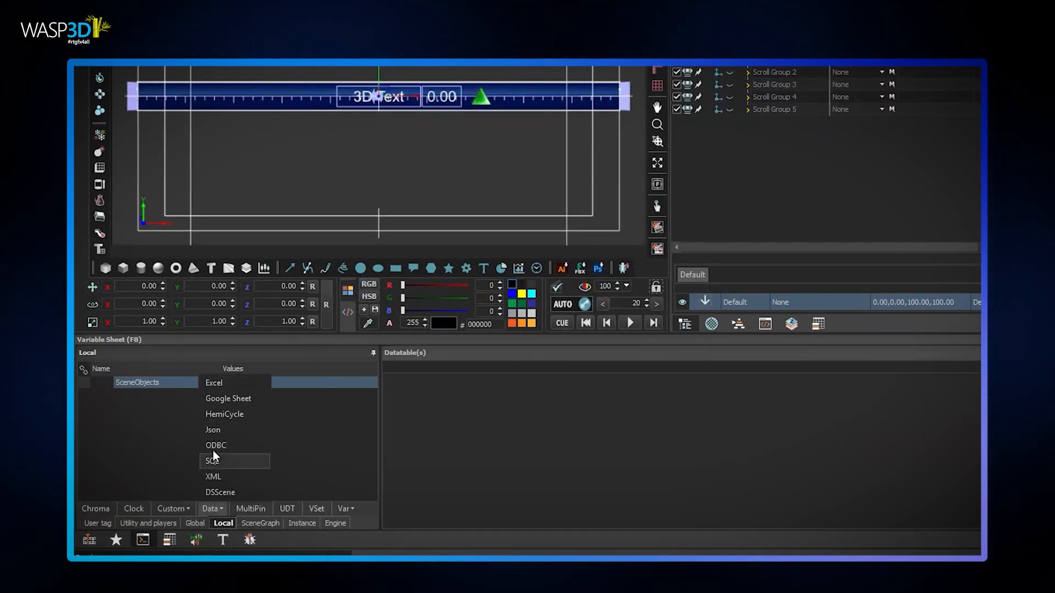
click(216, 430)
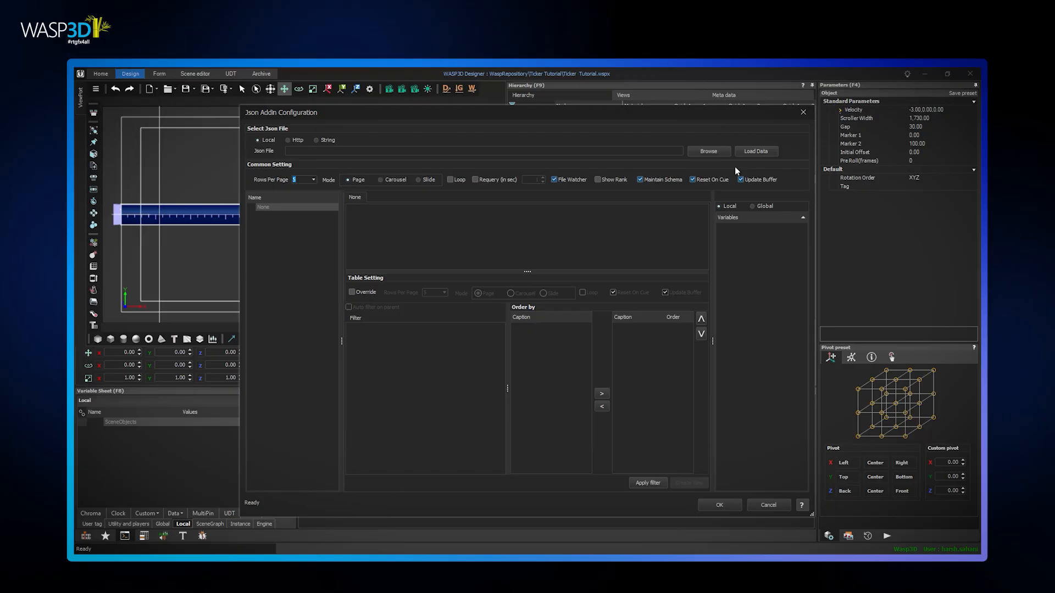
click(707, 152)
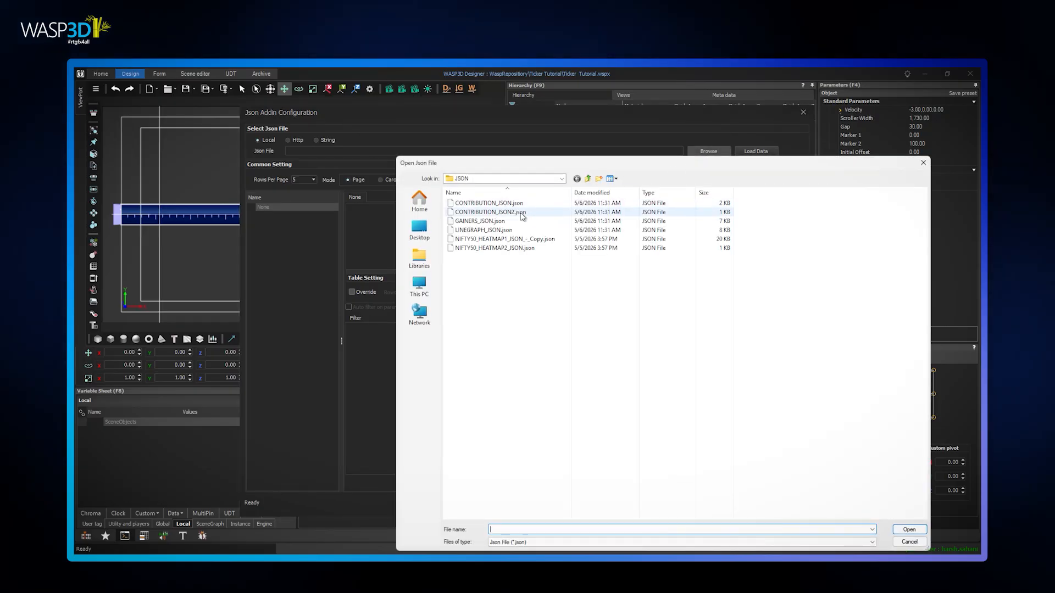
click(509, 203)
click(912, 531)
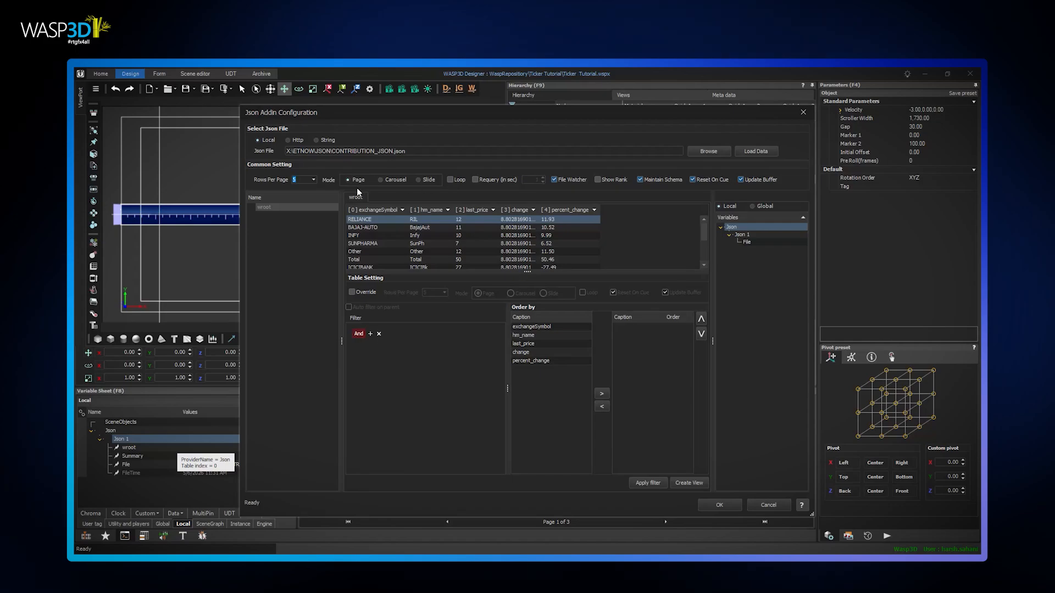
Set the Json data to 1 row per page and apply the filter
click(314, 179)
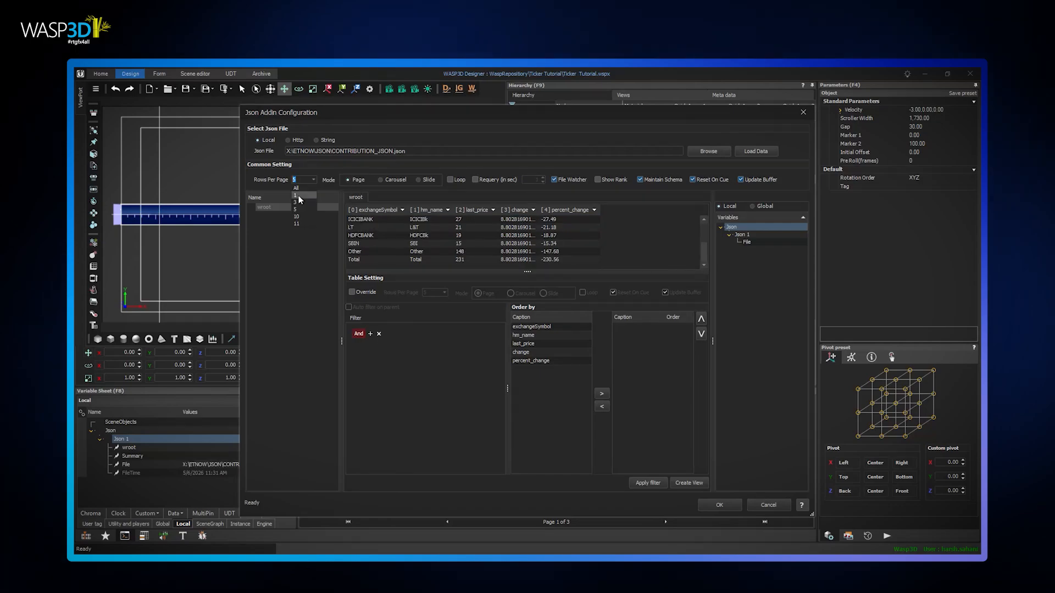
click(299, 191)
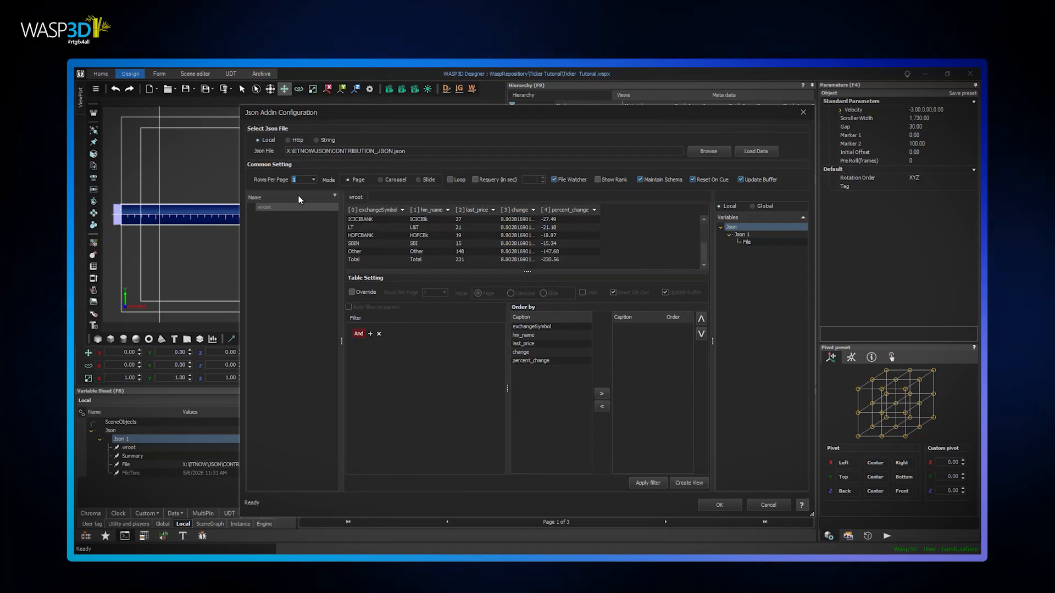
click(652, 482)
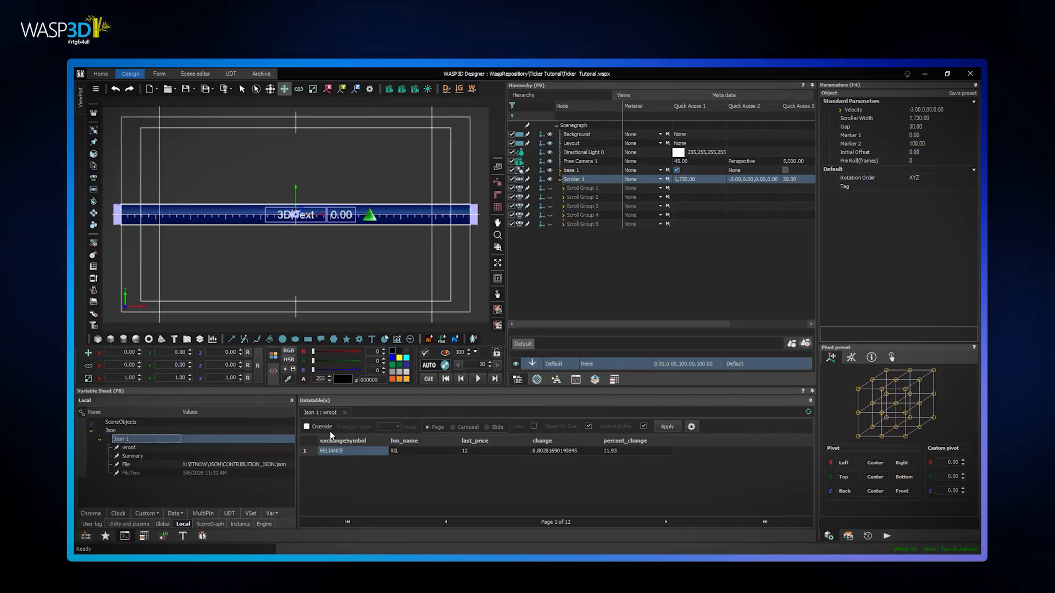
Enable the override on the Json data table and open the On Scroller event of Scroller 1
click(324, 426)
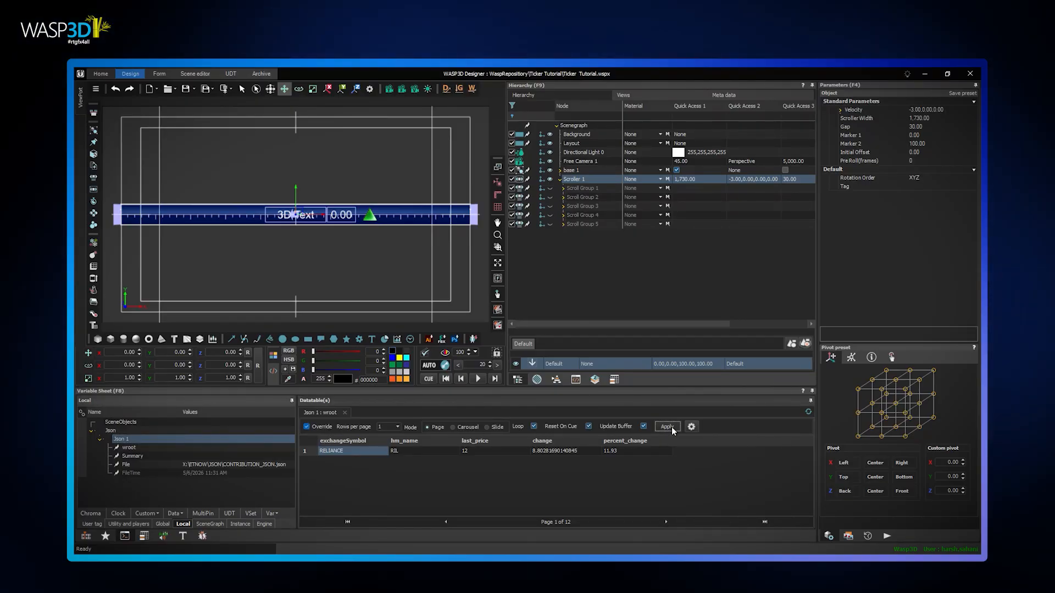
click(86, 536)
right_click(585, 179)
mouse_move(613, 247)
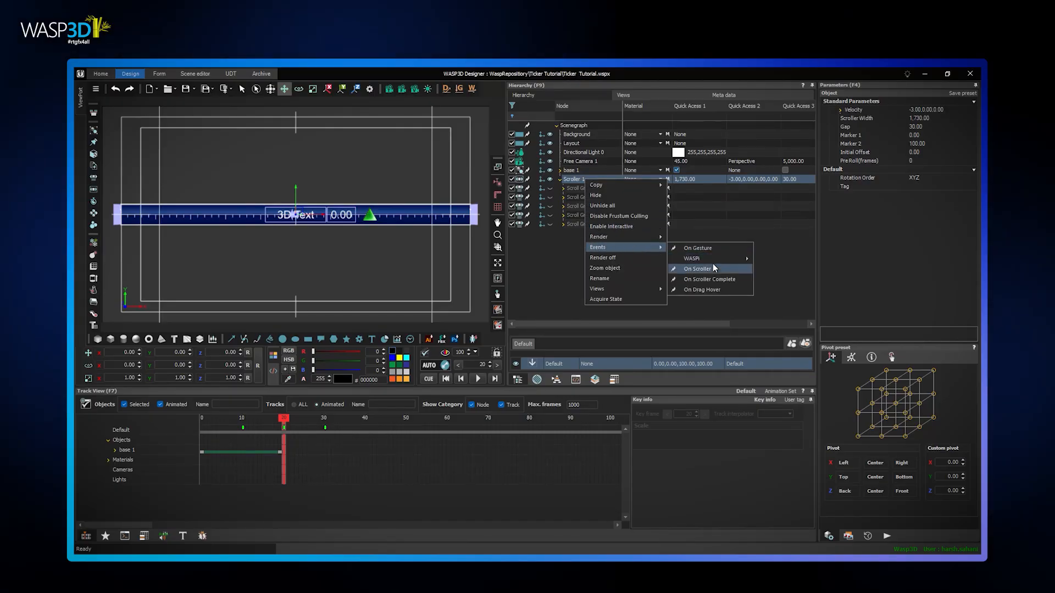
click(713, 267)
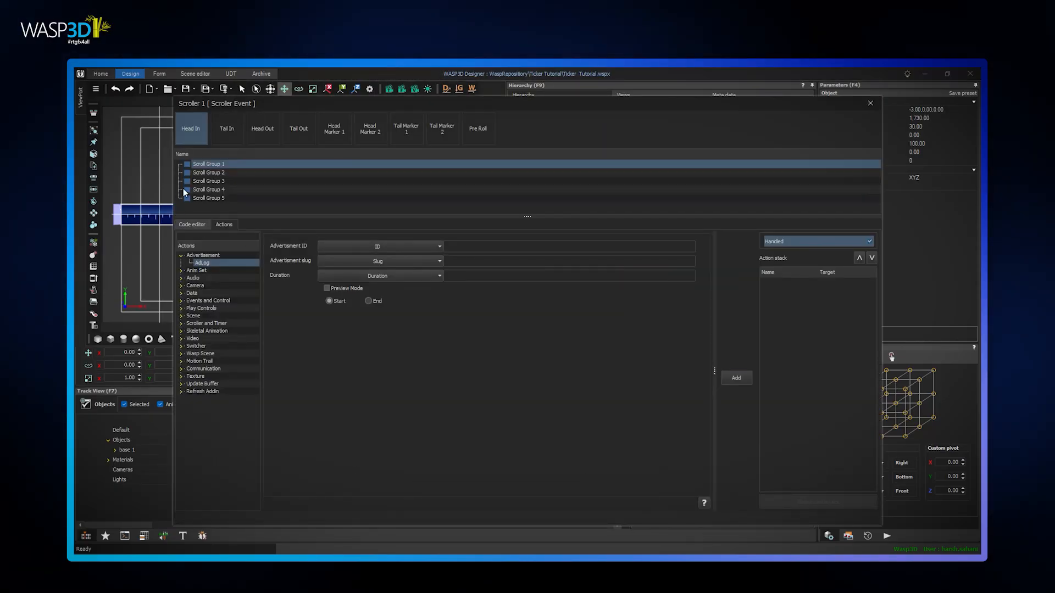
For the Head In event of Scroll Group 1, choose a Set Param action targeting the company 1 object
click(219, 164)
click(229, 238)
text(set)
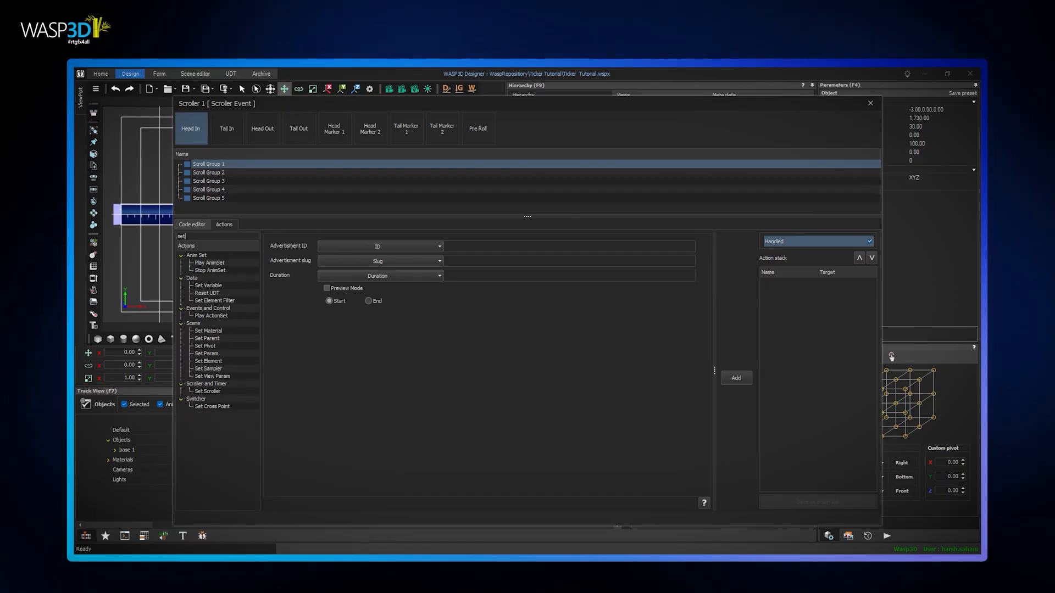
click(208, 353)
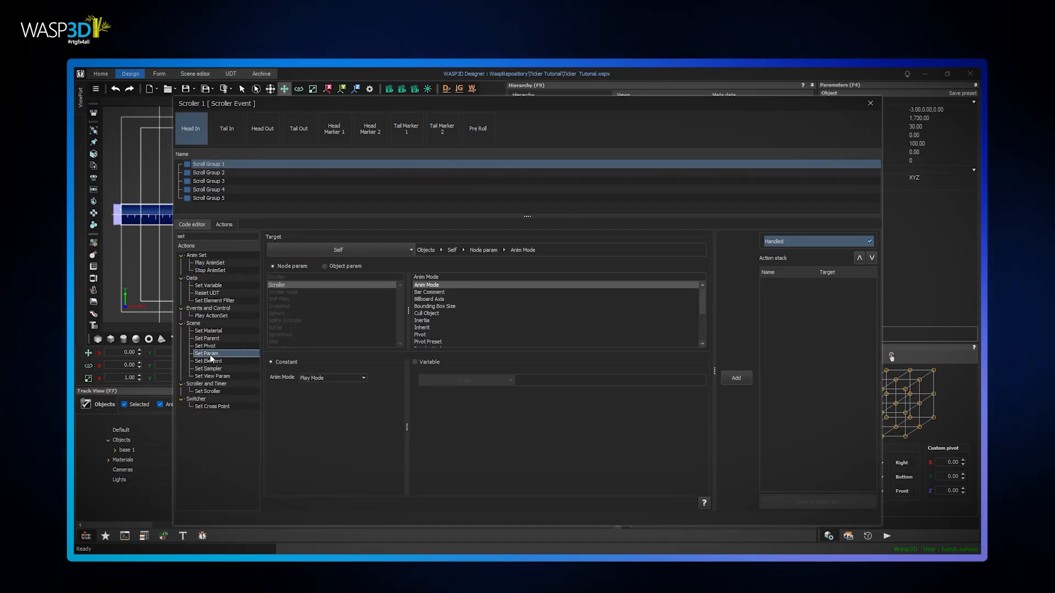
click(412, 251)
click(273, 306)
scroll(340, 334, down, 3)
scroll(311, 336, up, 2)
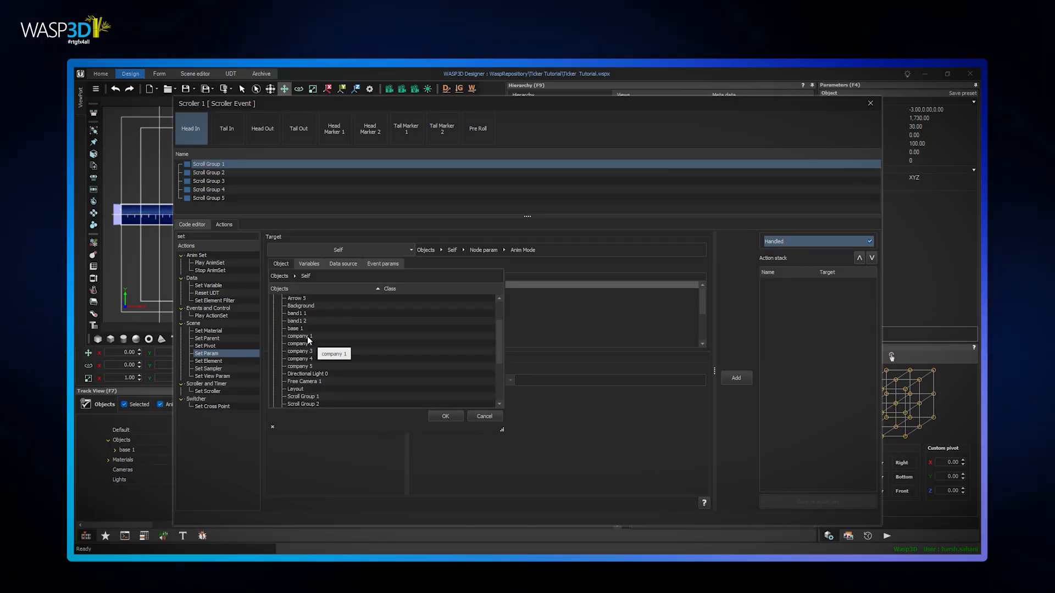
click(306, 336)
click(445, 417)
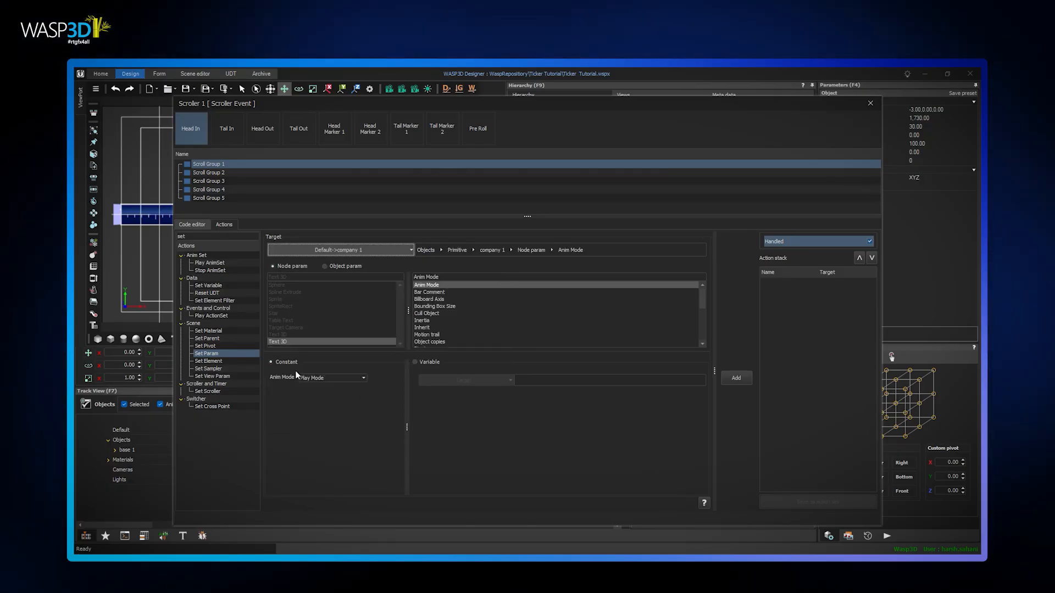
Choose the Text object parameter of company 1 and have it take its value from a variable
click(330, 266)
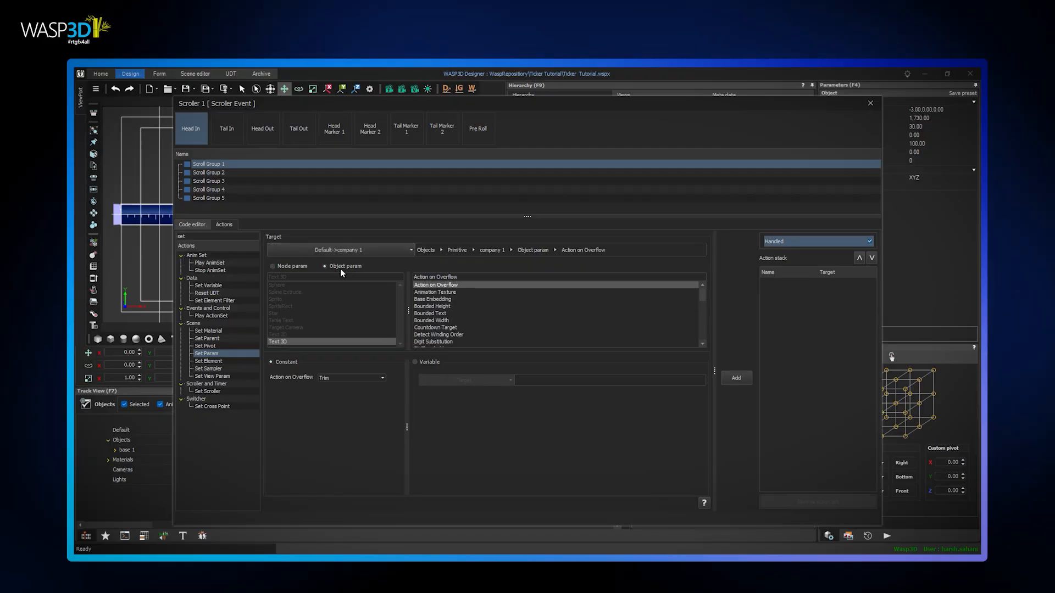
click(442, 320)
key(t)
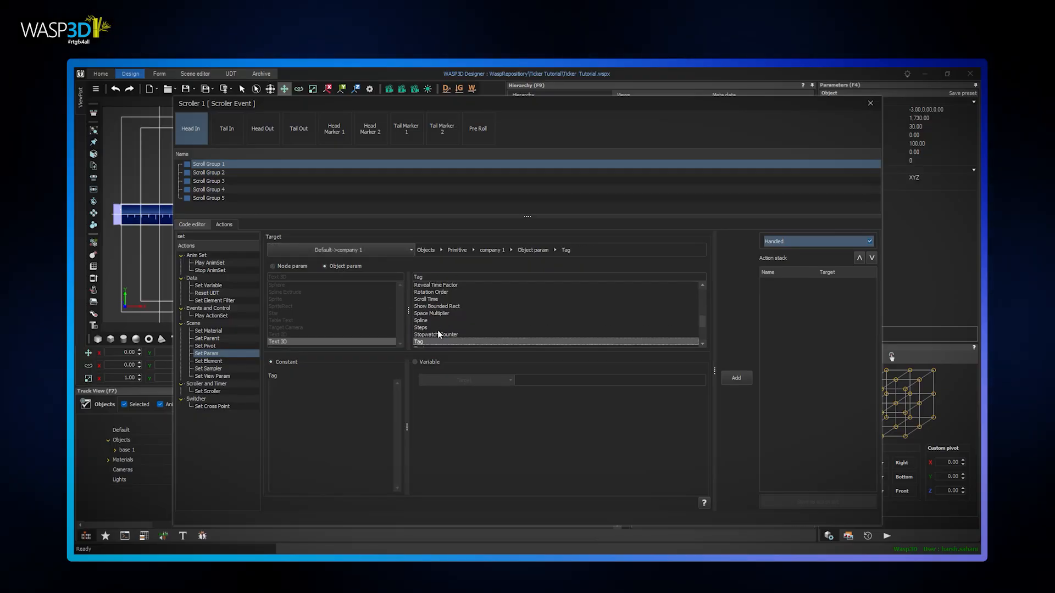
scroll(436, 330, down, 1)
click(429, 328)
click(417, 362)
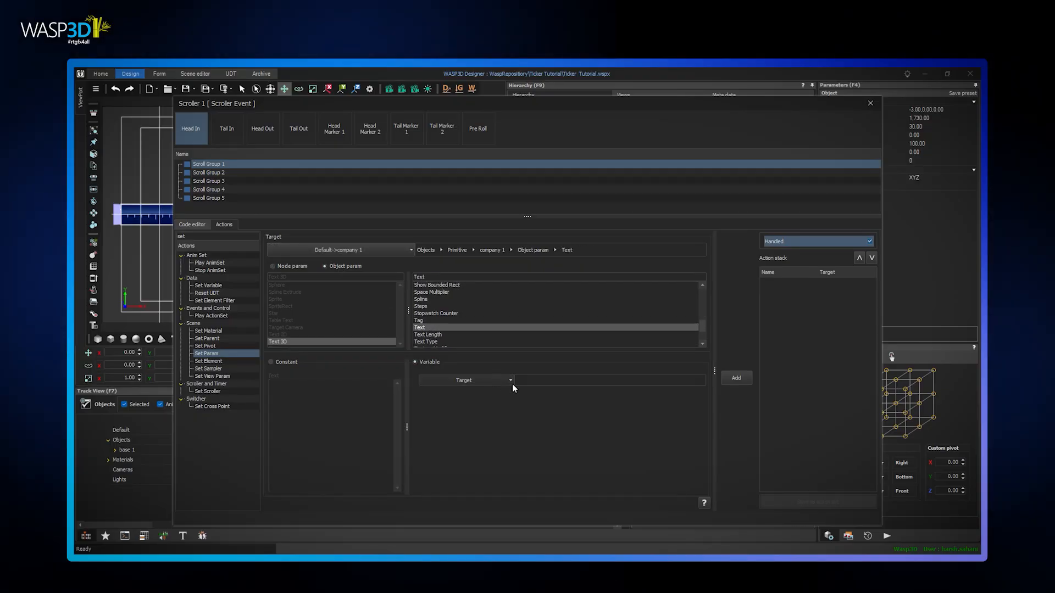
Bind the parameter to the exchangeSymbol column of the local Json 1 wroot data source and add the action to the stack
click(510, 381)
click(492, 206)
click(426, 261)
click(434, 268)
click(456, 275)
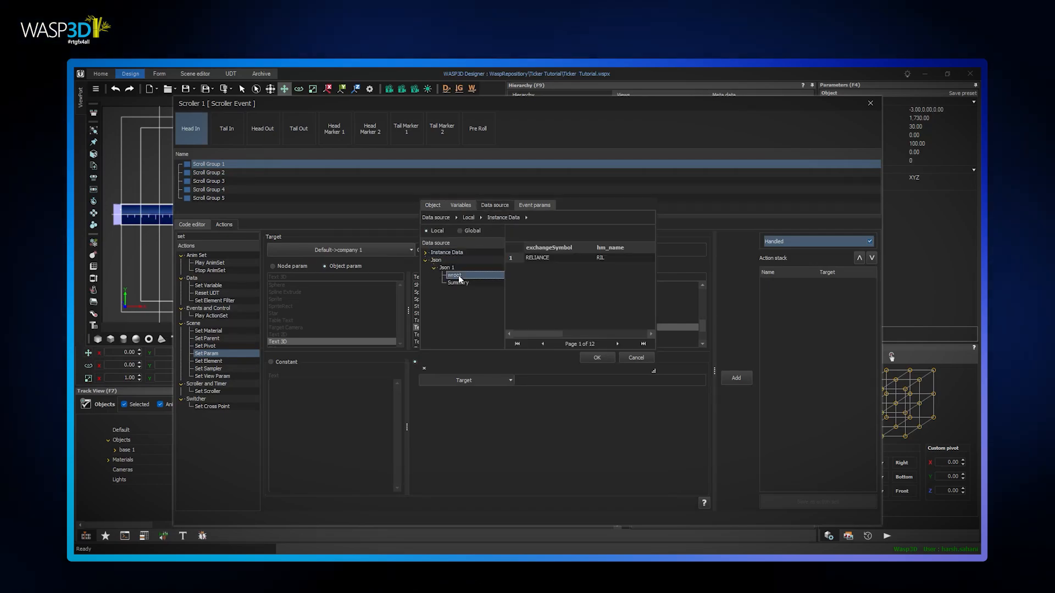
click(551, 261)
click(597, 358)
click(736, 378)
Choose a Change KeyFrame action targeting the parametric Numeric Text property of values 1
double_click(182, 236)
text(chang)
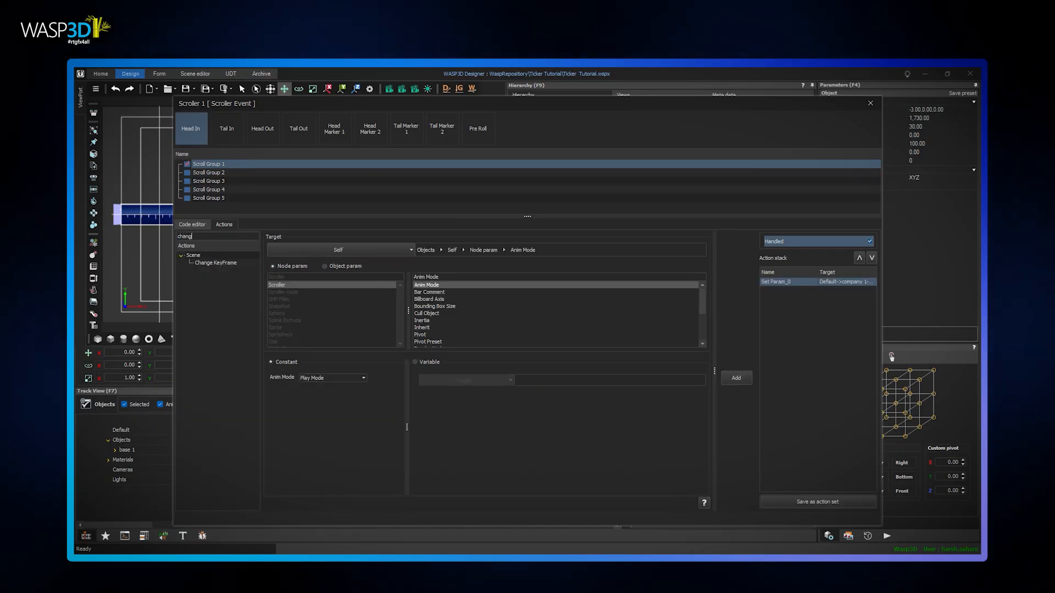
click(225, 263)
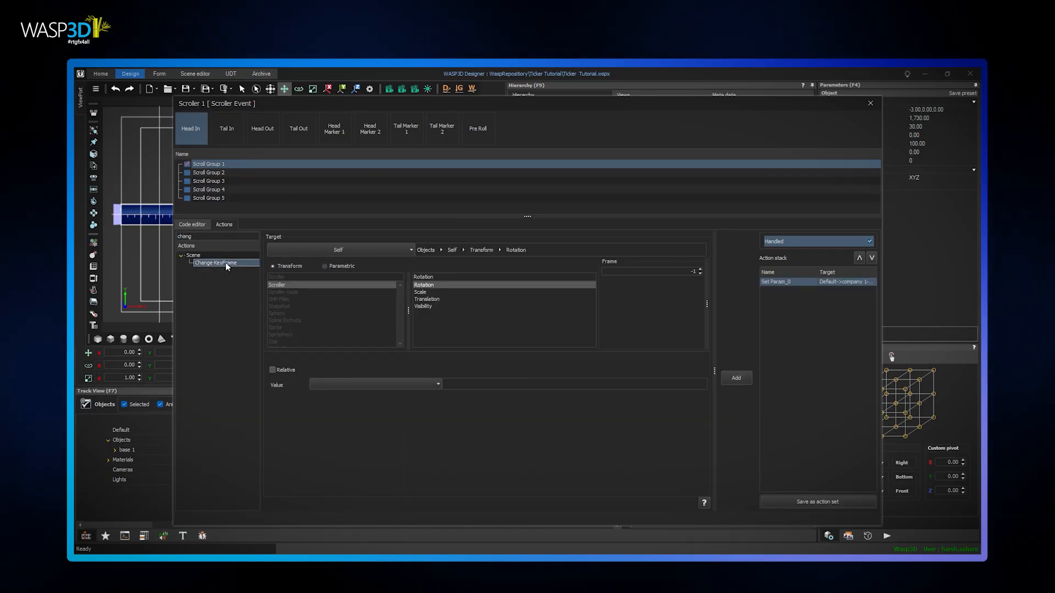
click(411, 250)
click(273, 305)
scroll(319, 346, down, 2)
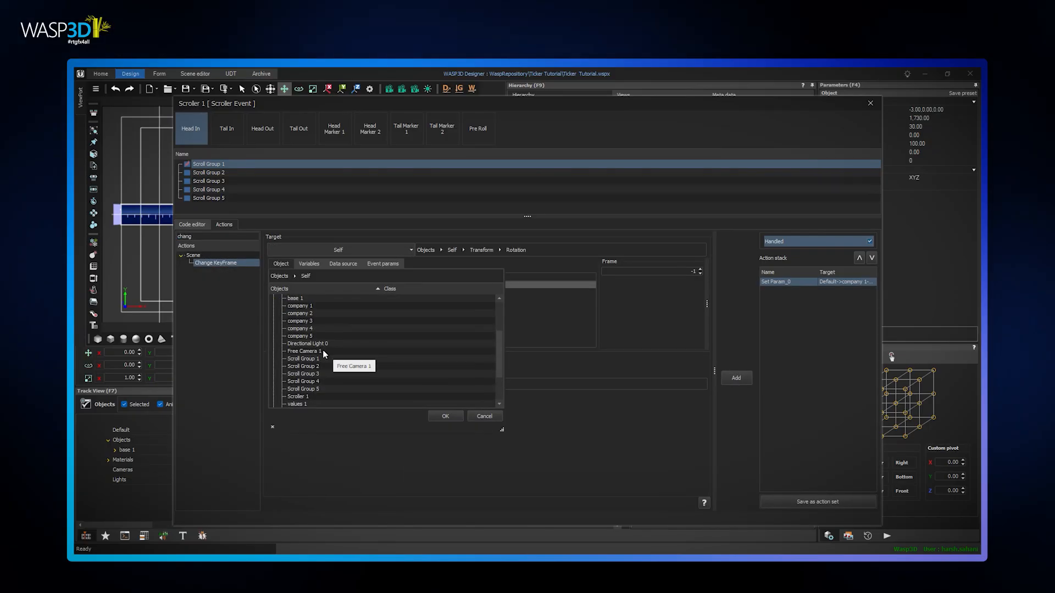
click(306, 360)
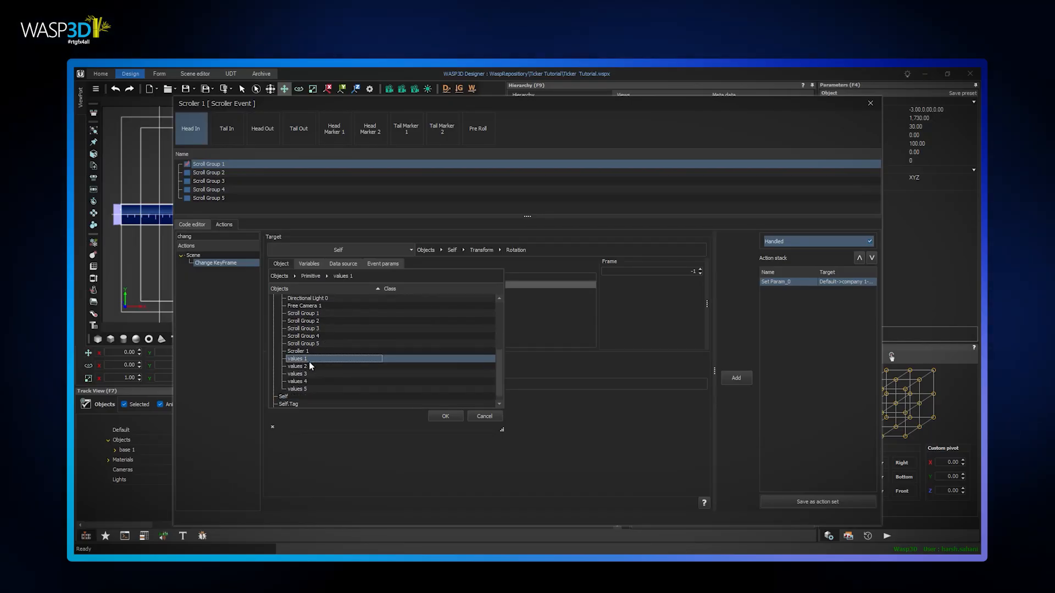
click(443, 416)
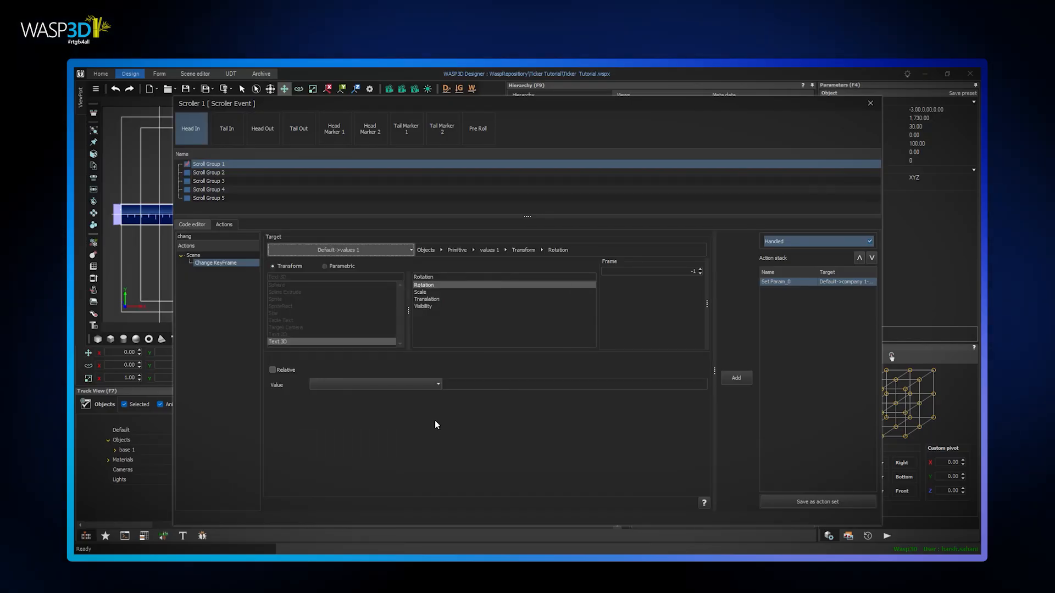
click(341, 267)
click(436, 293)
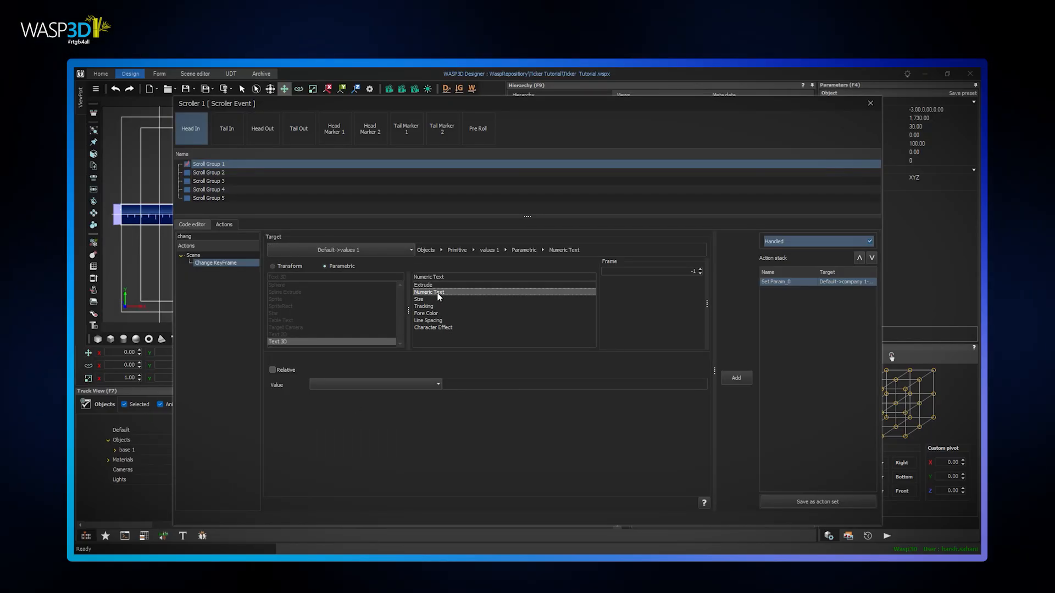
Bind the keyframe value to the percent_change column of the Json 1 wroot data source and add the action to the stack
click(437, 384)
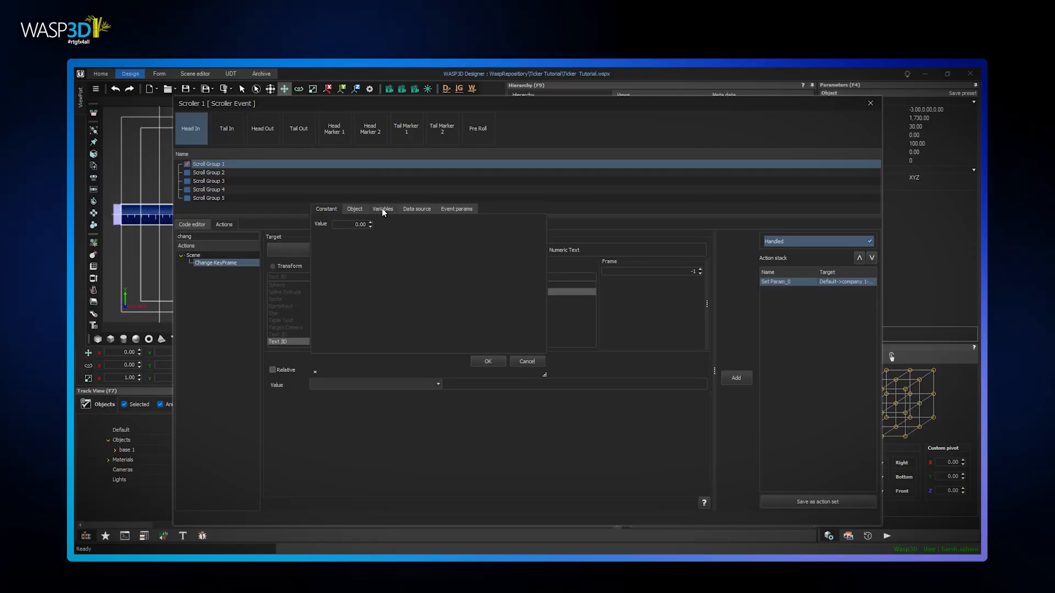
click(416, 211)
click(316, 265)
click(325, 272)
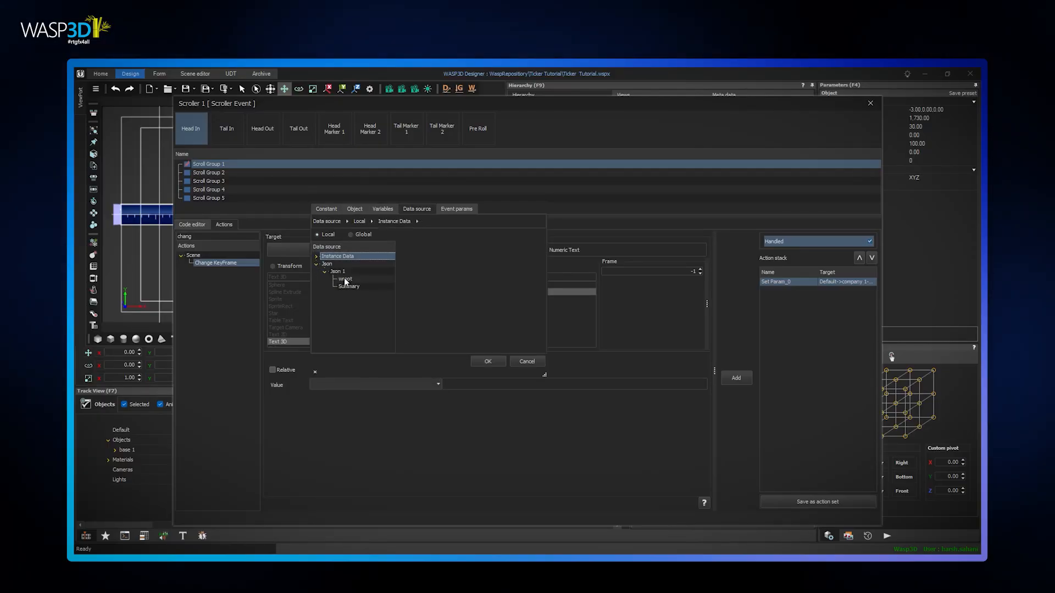
click(345, 279)
drag(412, 338, 498, 338)
click(498, 261)
click(486, 361)
click(737, 378)
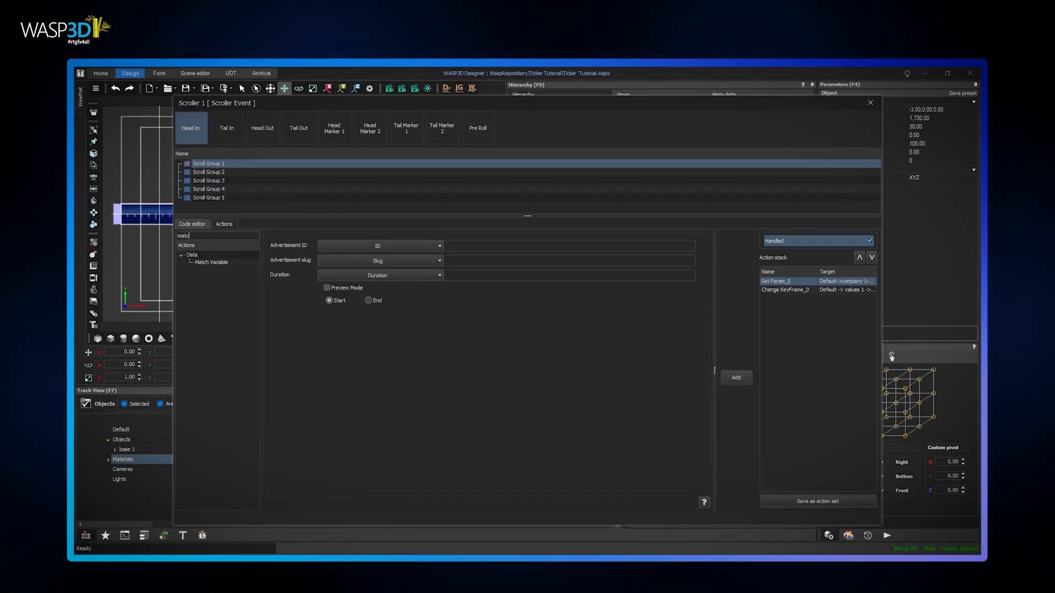
Set up a Match Variable action with two cases that evaluates the percent_change column of the Json 1 wroot data
click(226, 261)
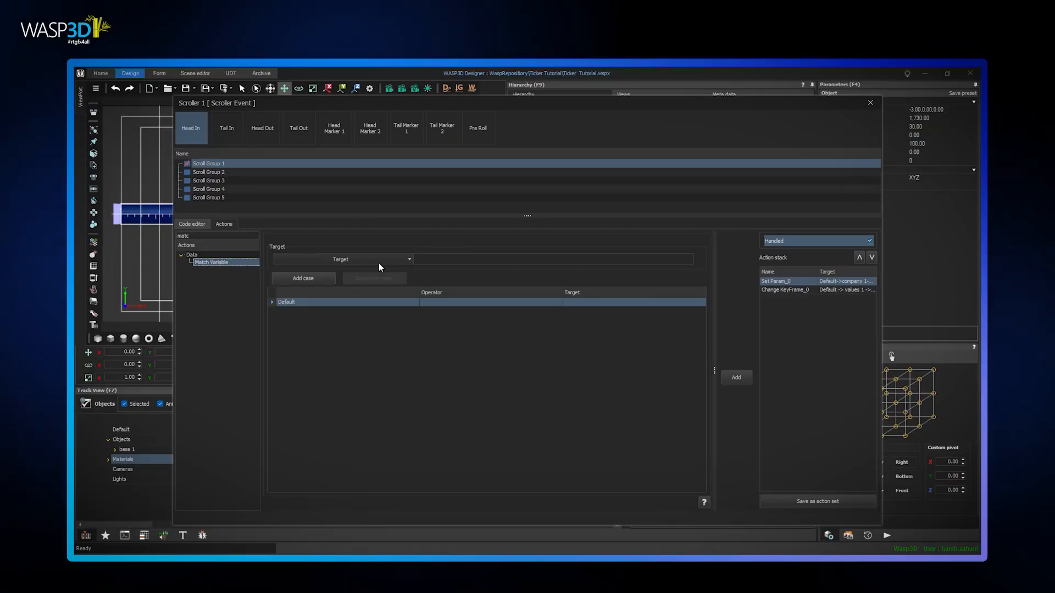
click(321, 278)
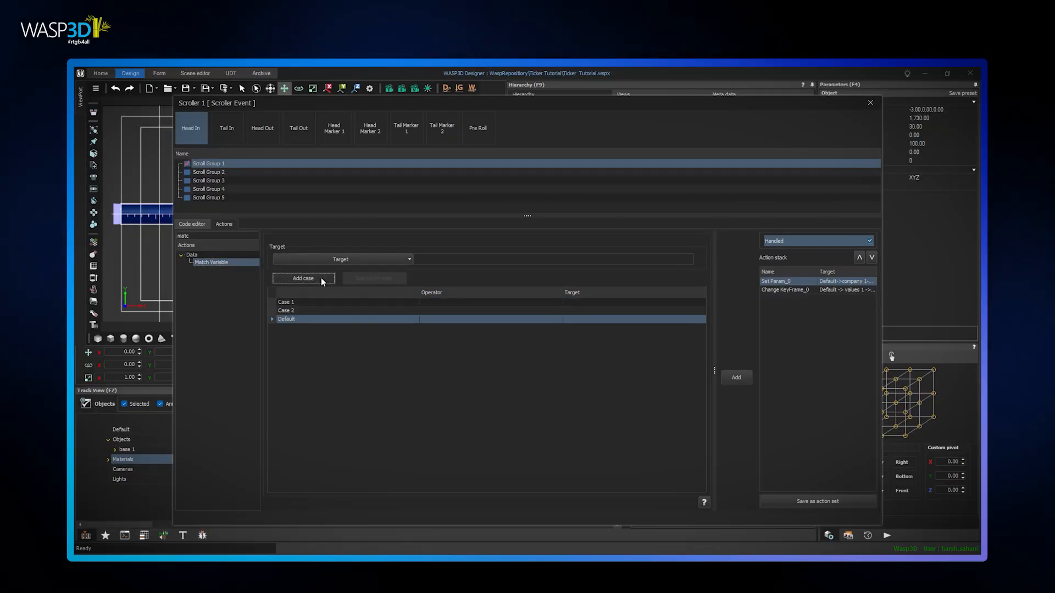
click(409, 260)
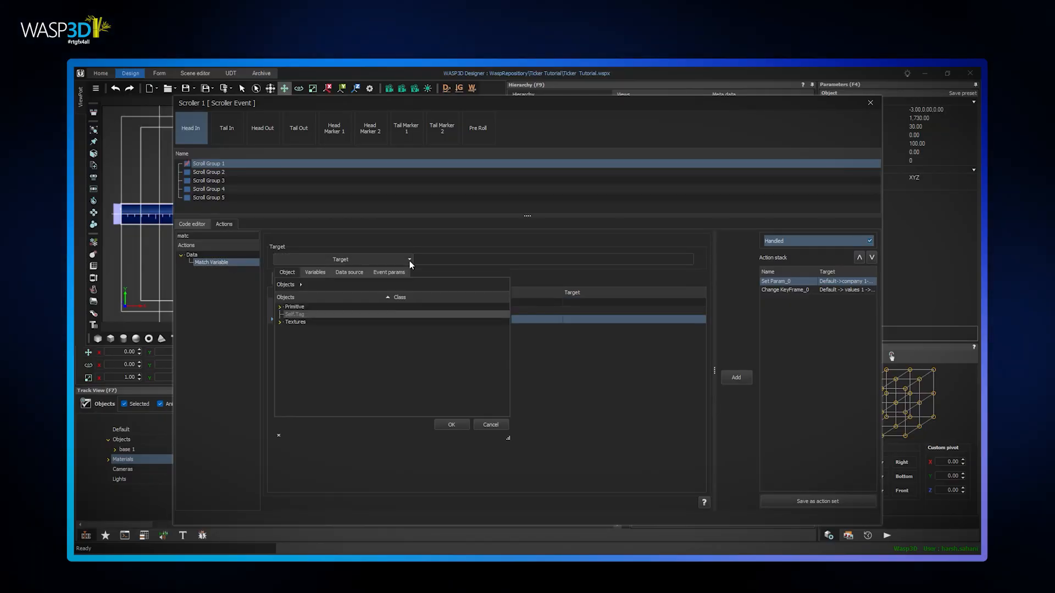
click(348, 272)
click(280, 328)
click(289, 334)
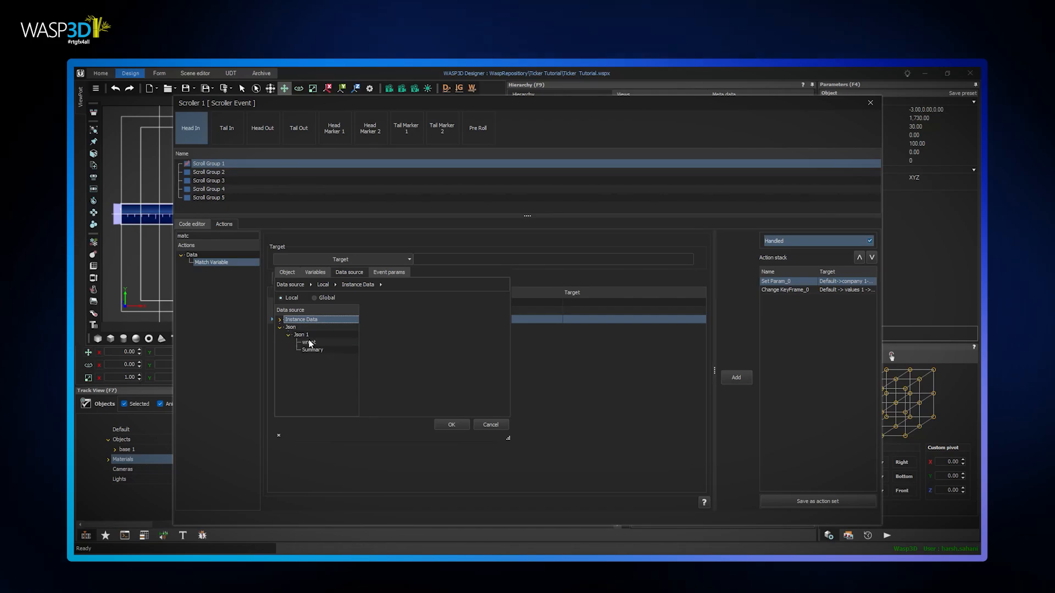
click(309, 342)
drag(395, 400, 509, 401)
click(462, 325)
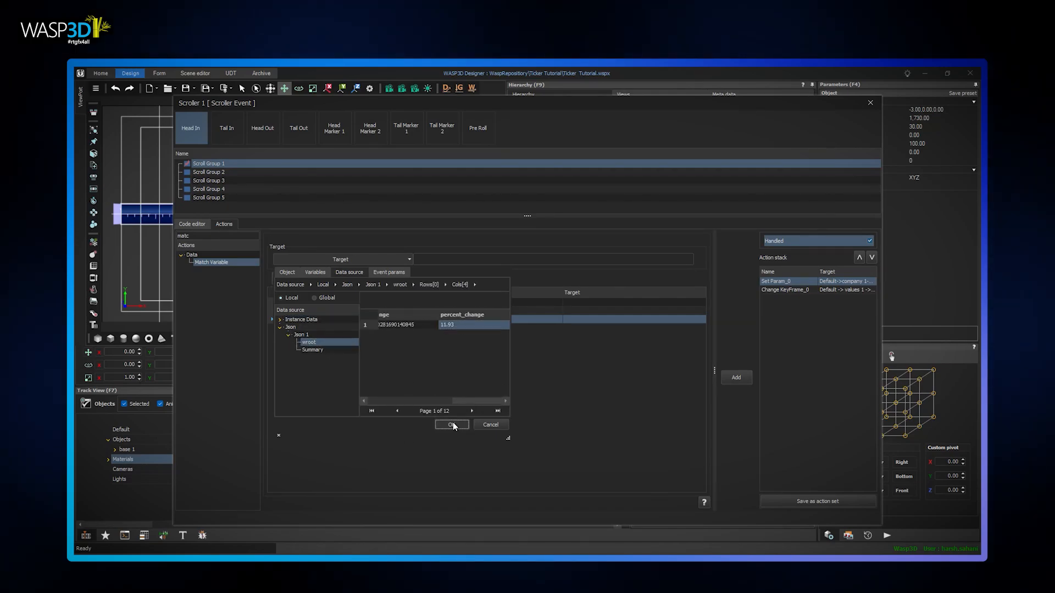
click(451, 425)
Define Case 1 as greater than or equal to 0 and Case 2 as less than 0
click(448, 304)
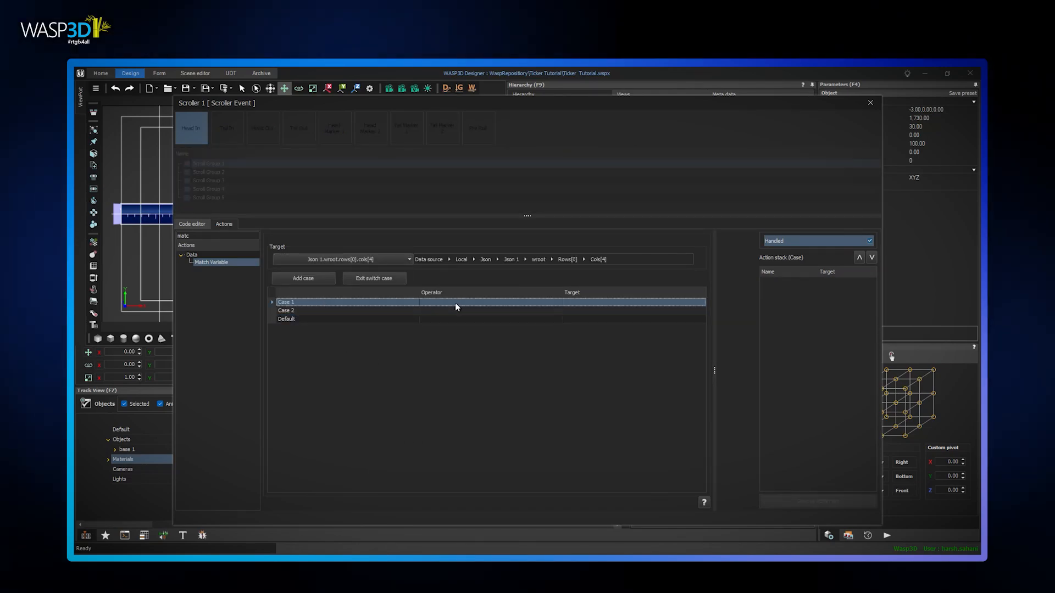
click(448, 304)
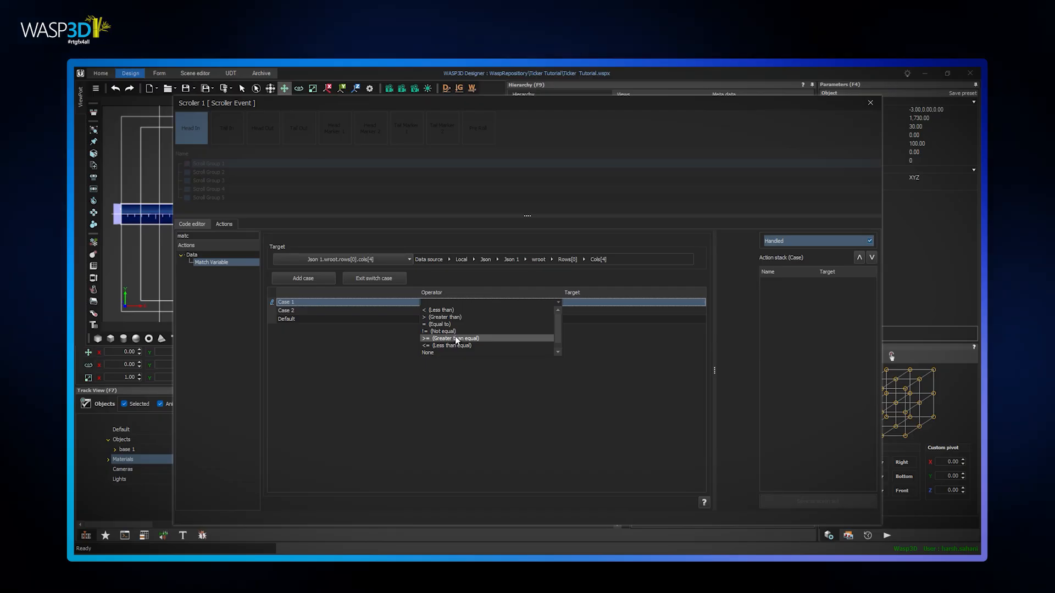
click(455, 338)
click(583, 302)
text(0)
click(667, 414)
click(449, 311)
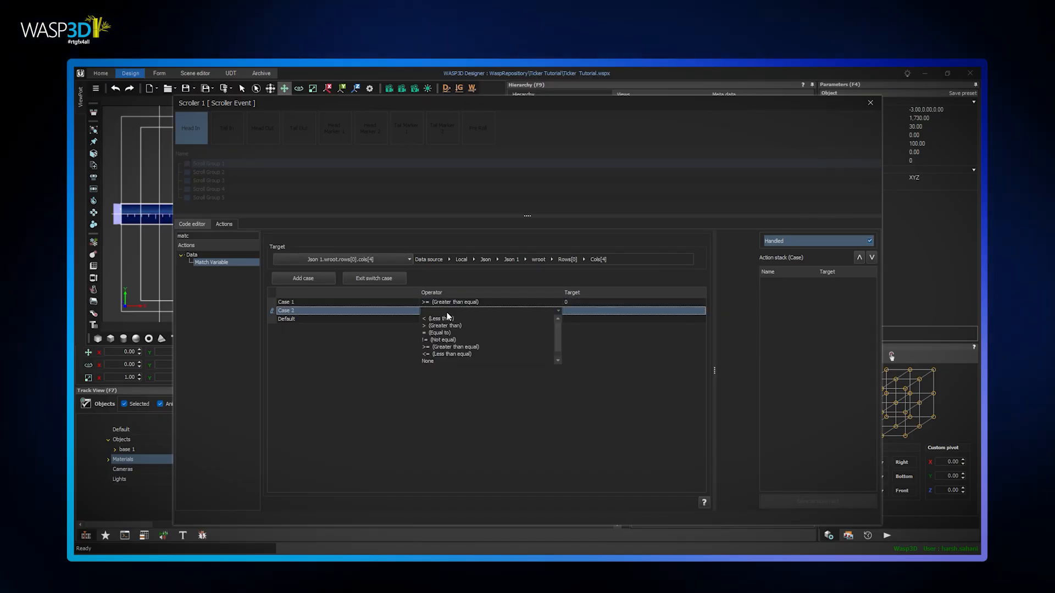
click(447, 319)
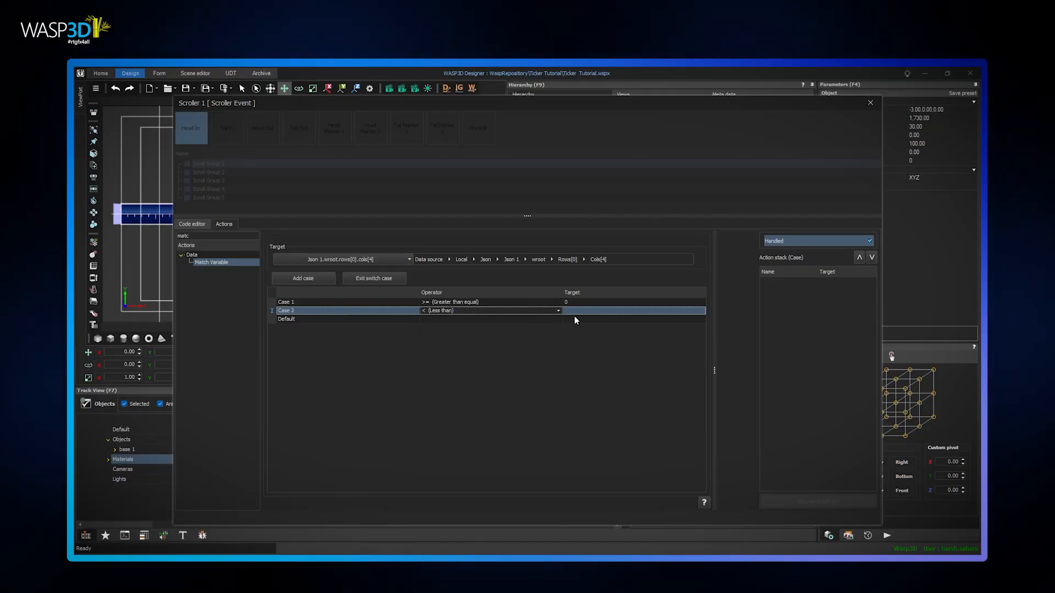
click(577, 311)
click(666, 426)
Add a Set Material action to Case 1 that applies the Green arrow 1 material to Arrow 1
text(set ma)
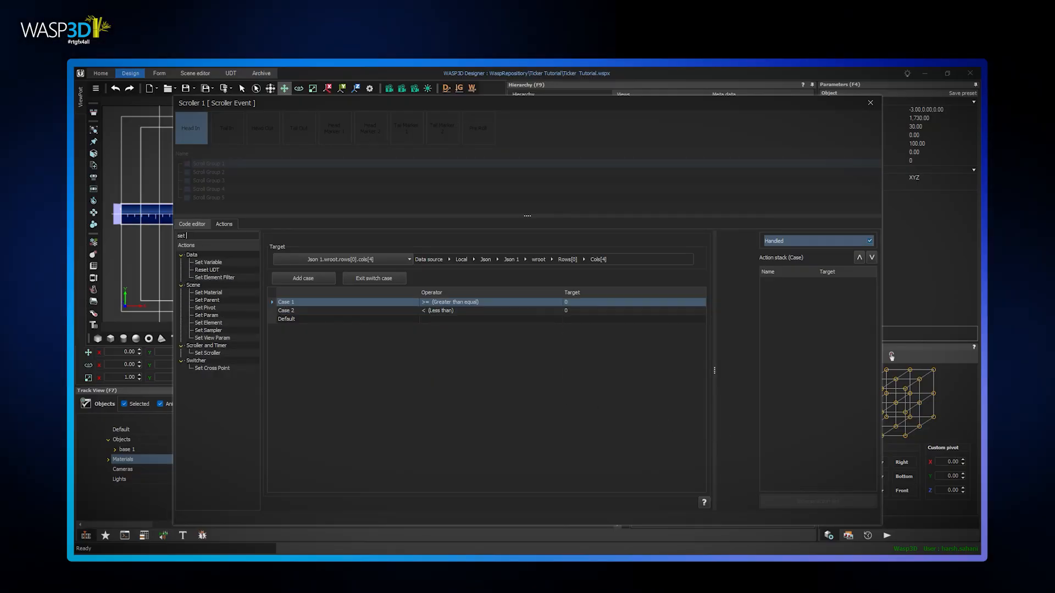
double_click(216, 261)
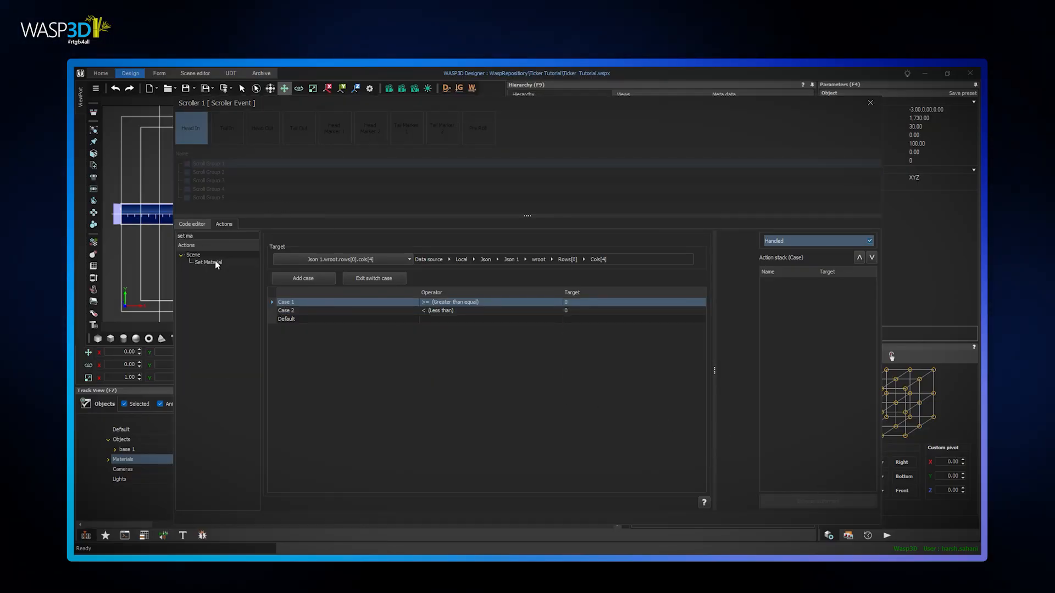
click(410, 204)
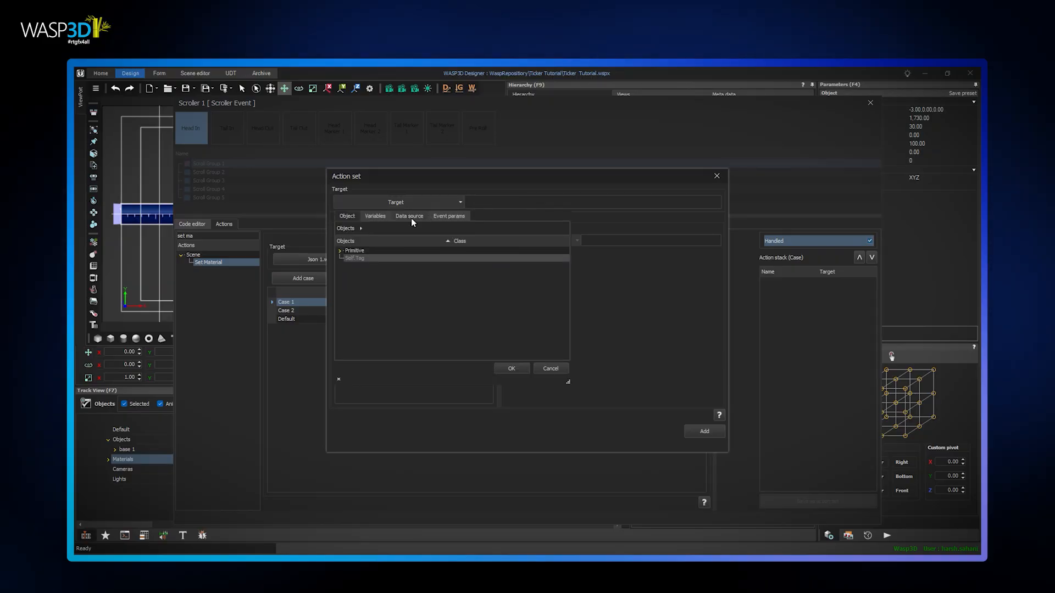
click(339, 250)
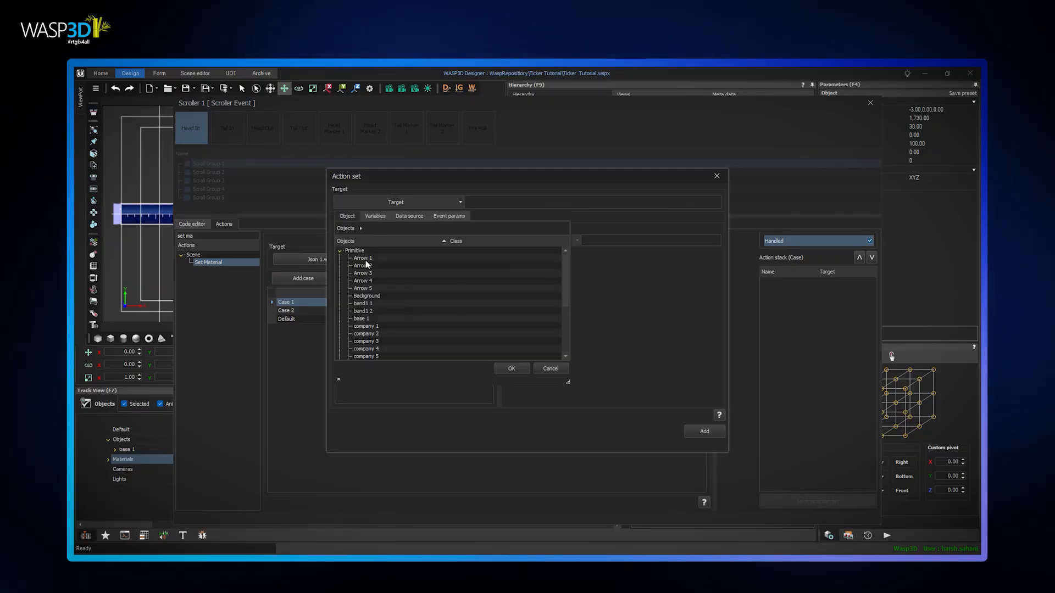
click(363, 258)
click(513, 369)
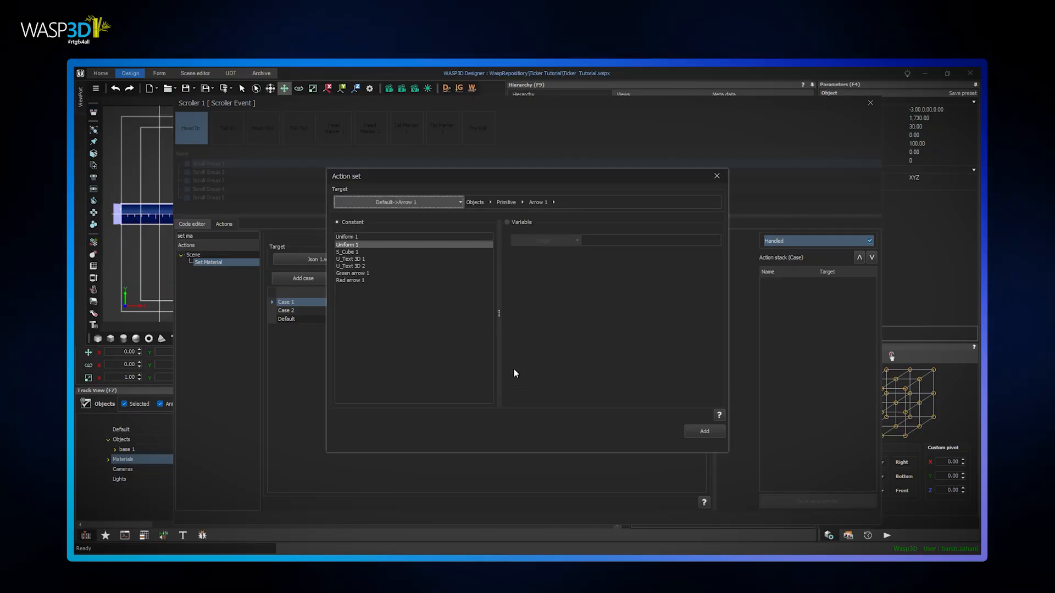
click(703, 431)
Add a Set Material action for Arrow 1 to Case 2, exit the switch case and add Match Variable to the stack
click(302, 310)
double_click(217, 264)
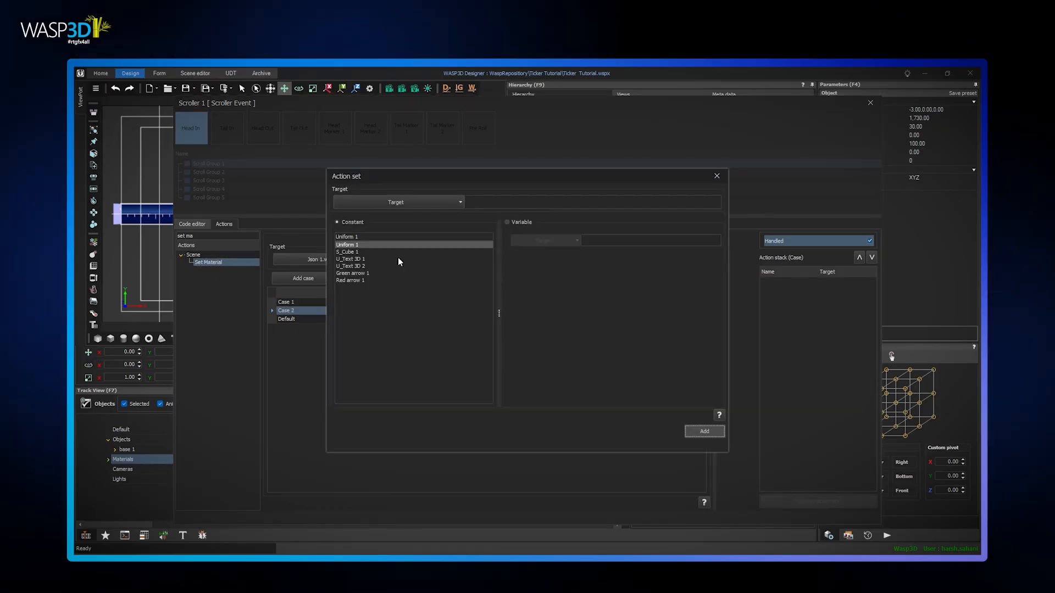
click(436, 200)
click(339, 250)
click(365, 259)
click(512, 368)
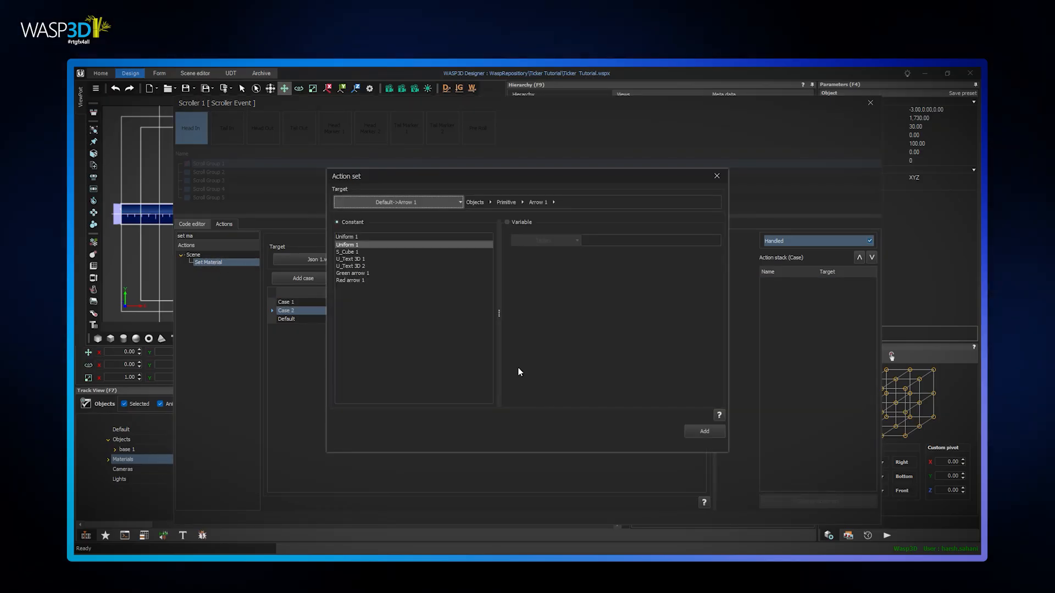
click(704, 431)
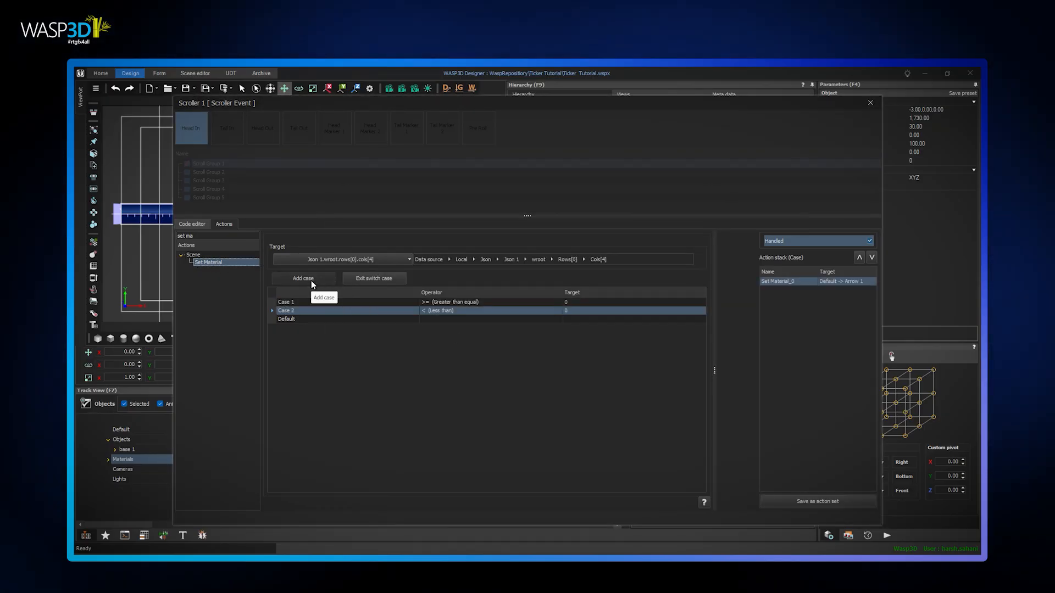
click(364, 277)
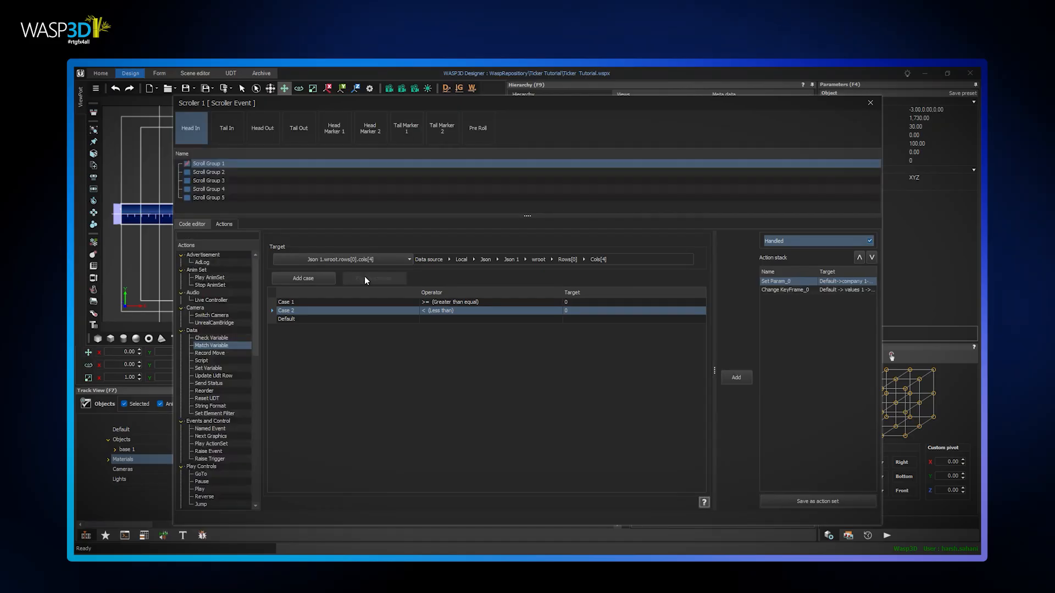
click(740, 377)
Set up a Record Move action that moves to the next record of the Json 1 wroot data source
text(record)
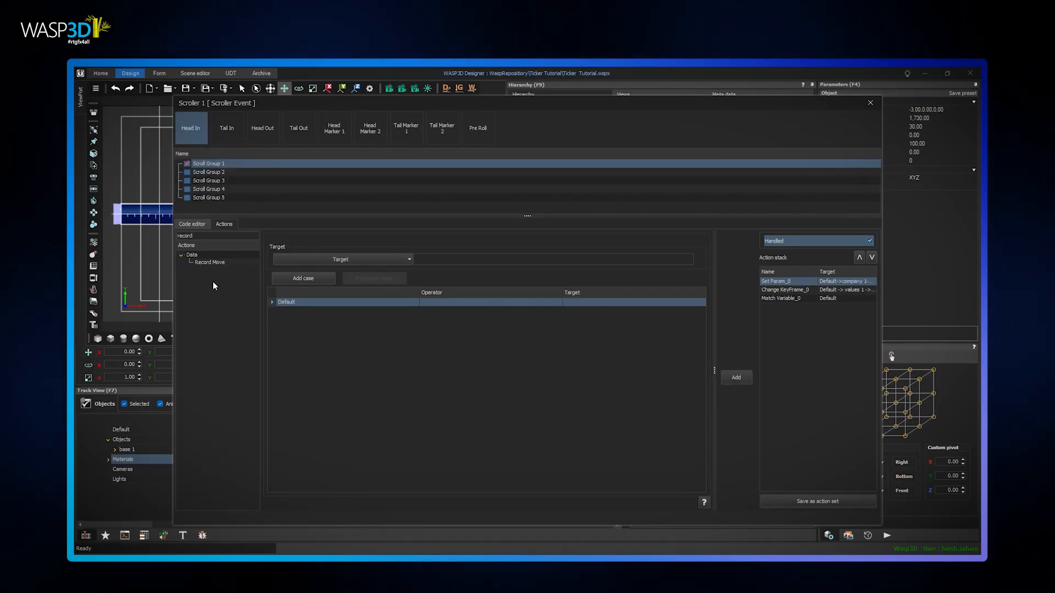
click(221, 264)
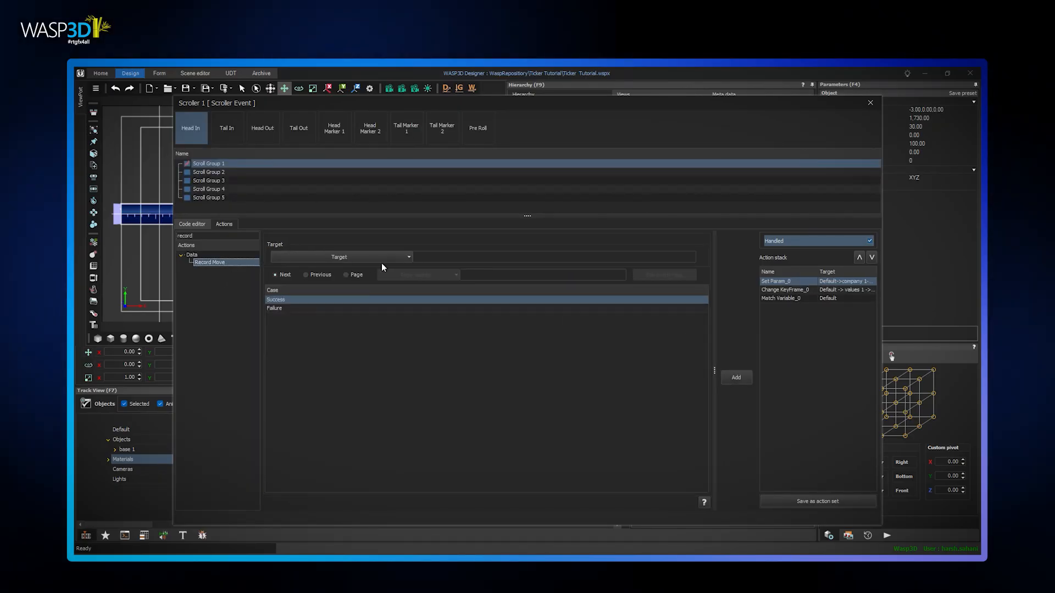
click(408, 256)
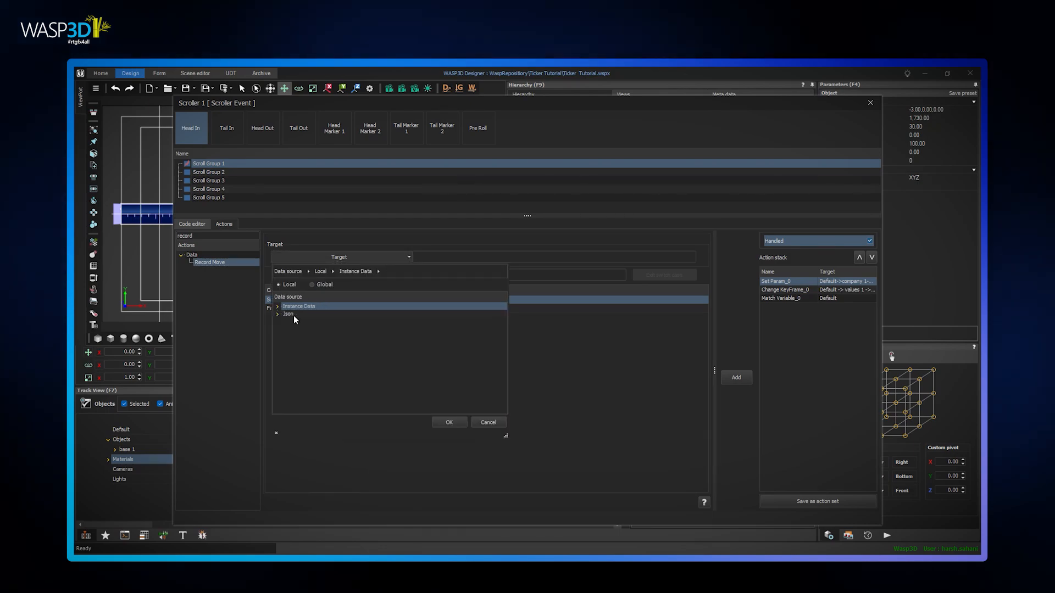
click(277, 314)
click(304, 329)
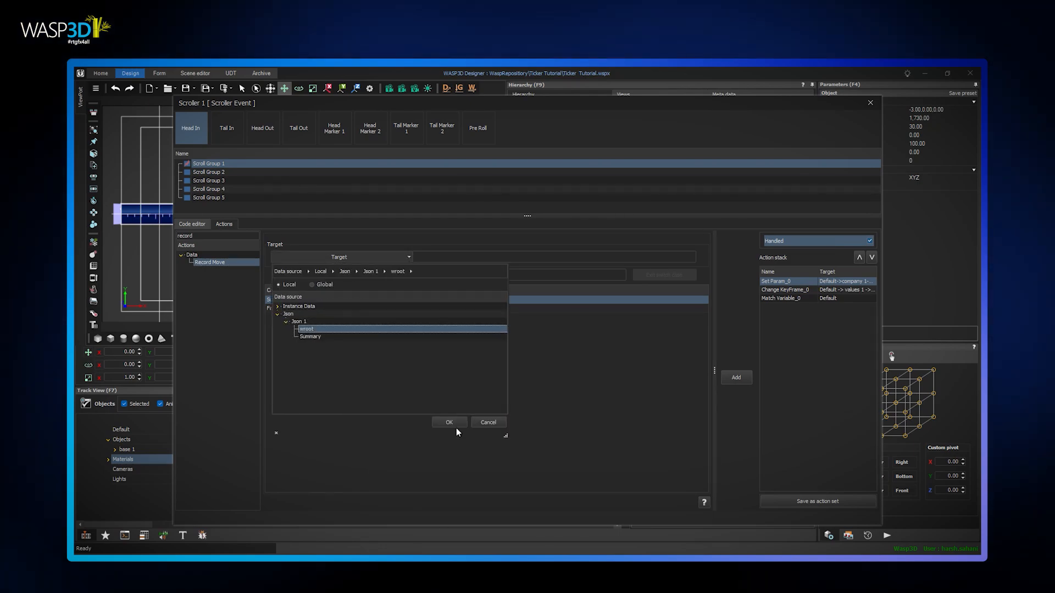
click(449, 422)
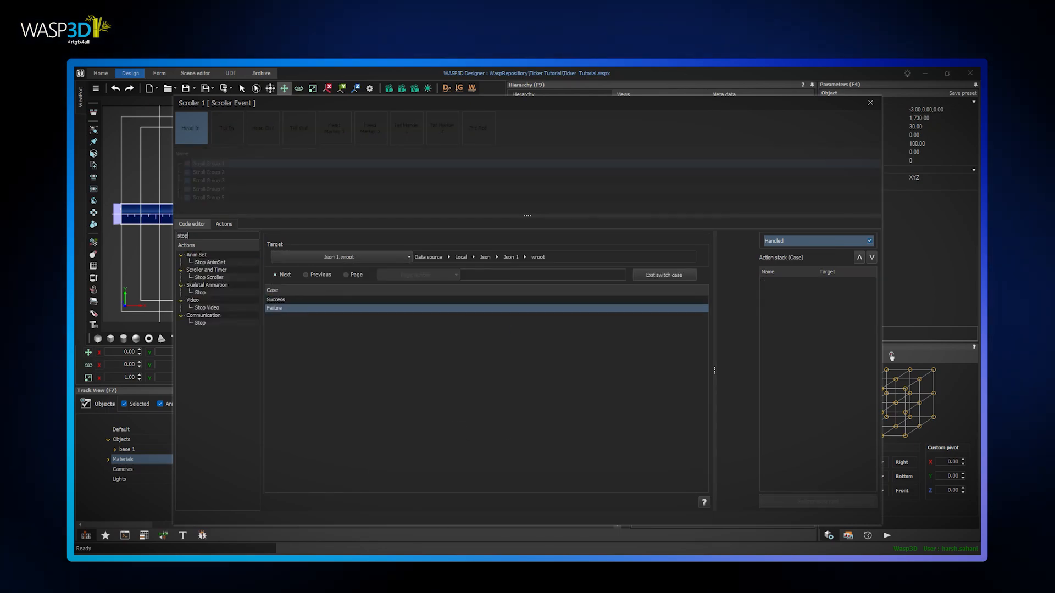
Add a Stop Scroller action for Scroller 1 to the Failure case of Record Move and exit the switch case
double_click(208, 278)
click(460, 202)
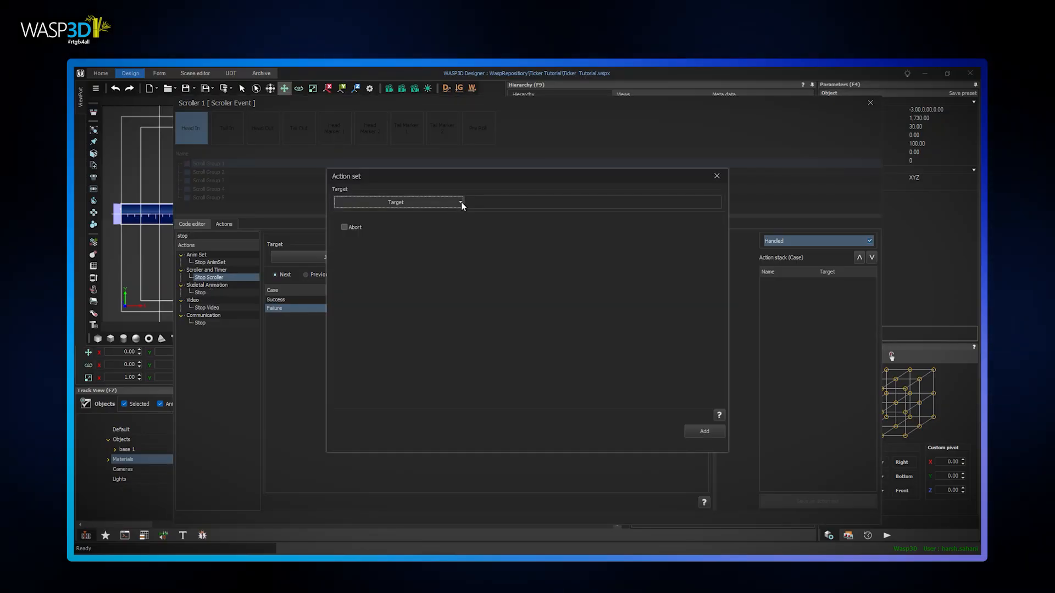
click(366, 264)
click(364, 258)
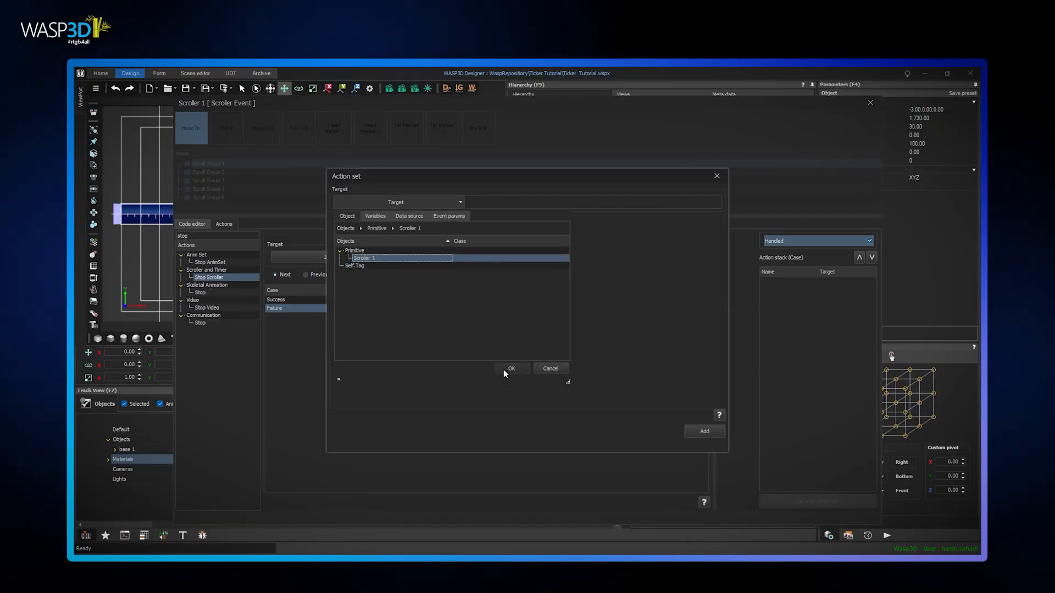
click(504, 369)
click(708, 435)
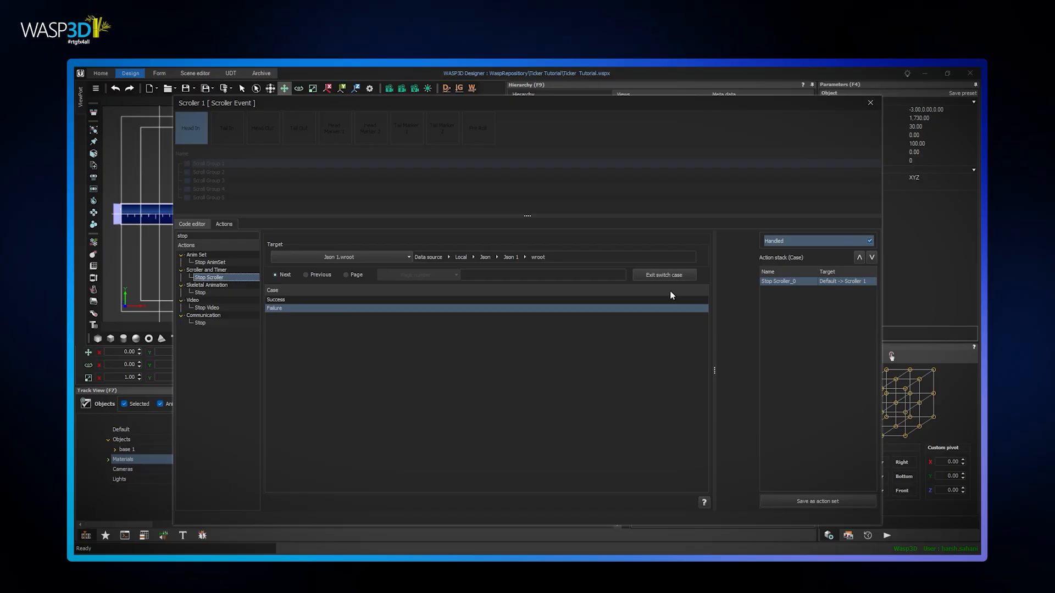
click(667, 274)
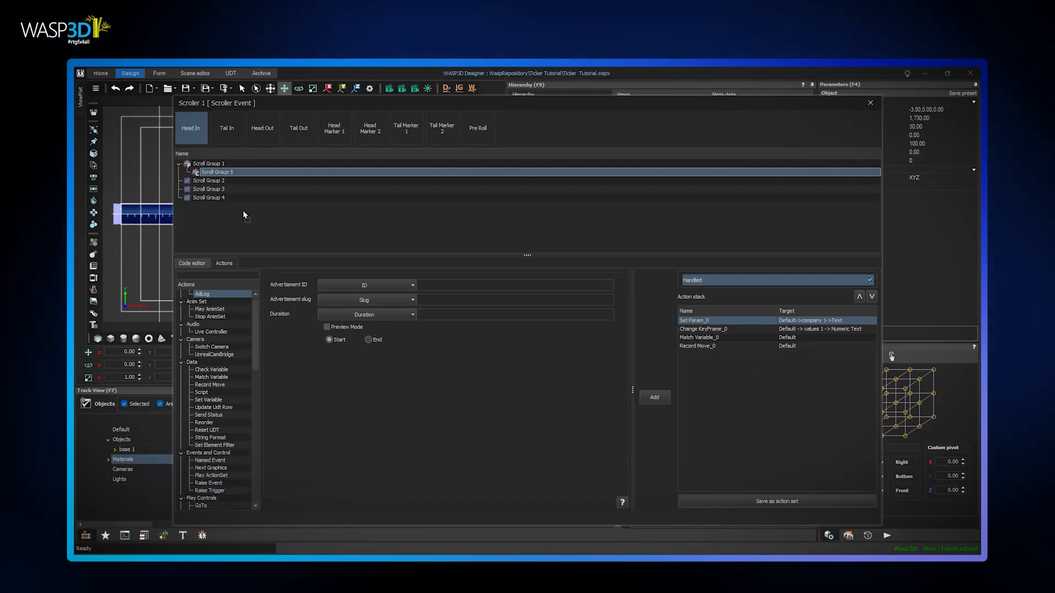
Copy the Head In action stack to Scroll Groups 2 to 5 and retarget Scroll Group 2's Set Param action to company 2
click(242, 198)
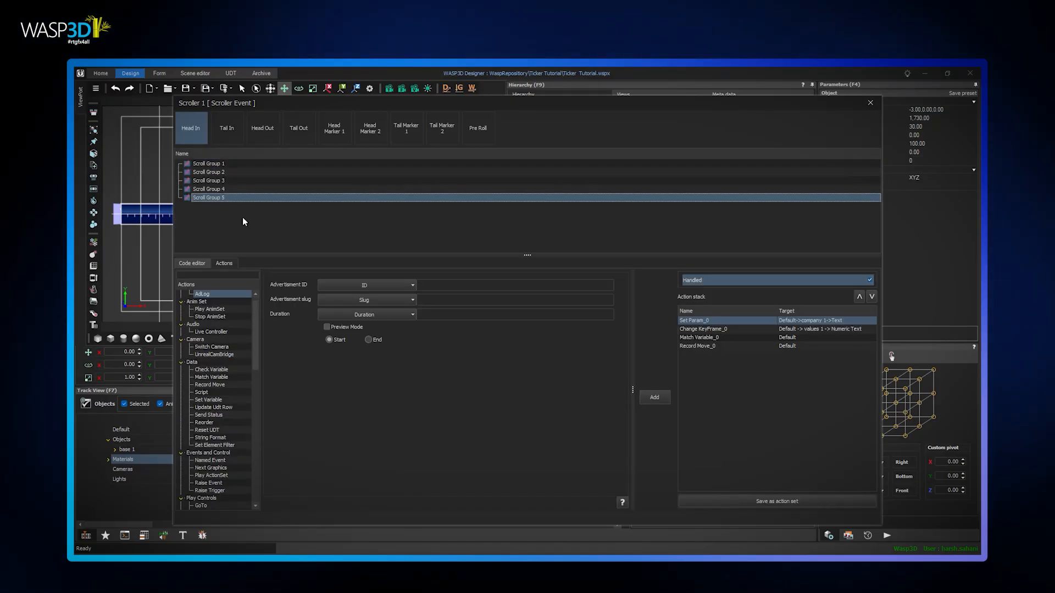
click(224, 172)
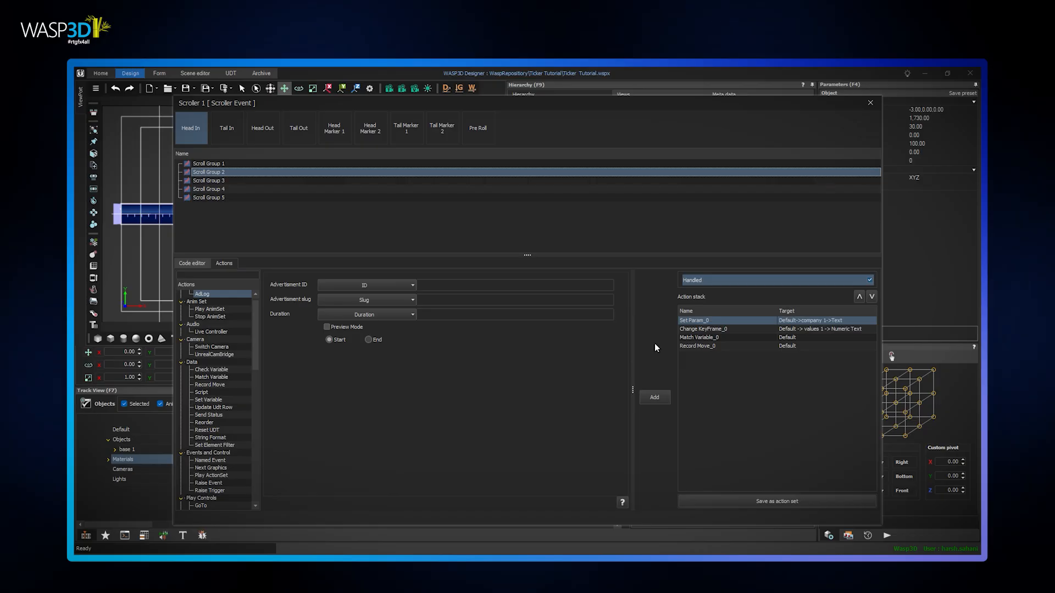
click(713, 320)
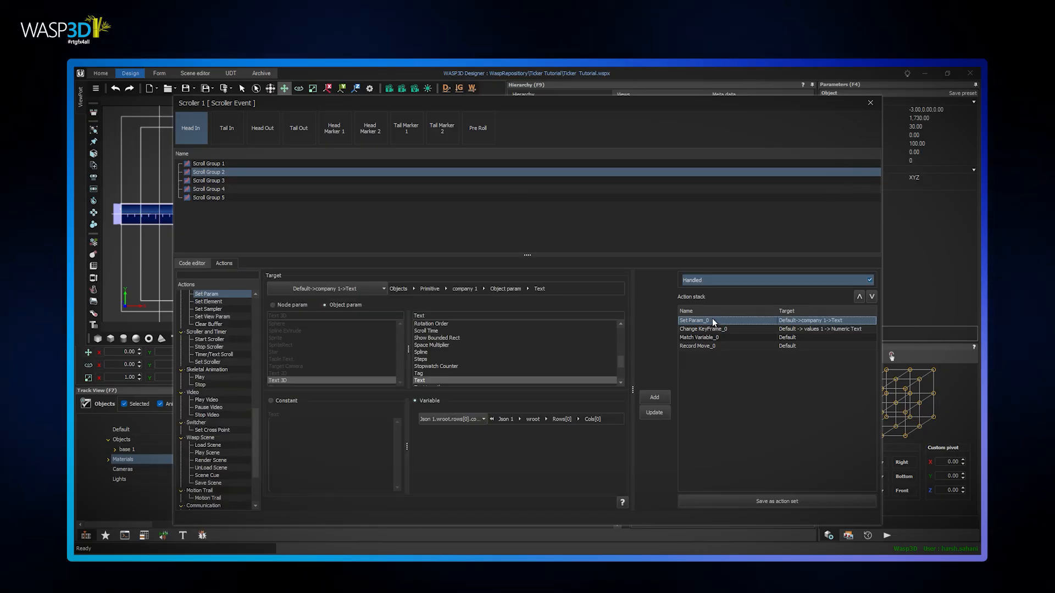
click(384, 290)
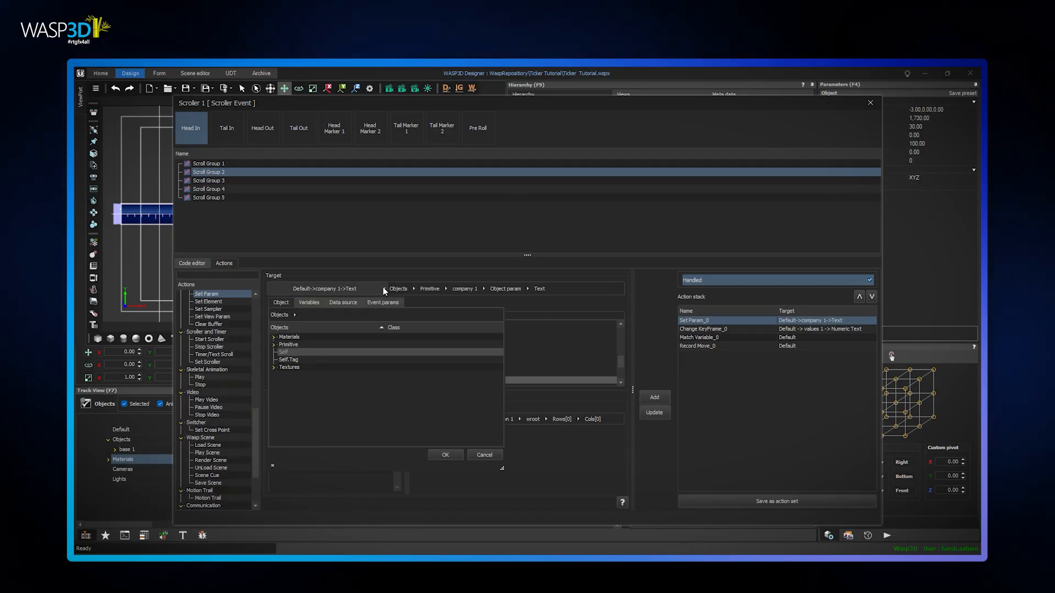
click(274, 344)
scroll(335, 391, down, 3)
click(311, 382)
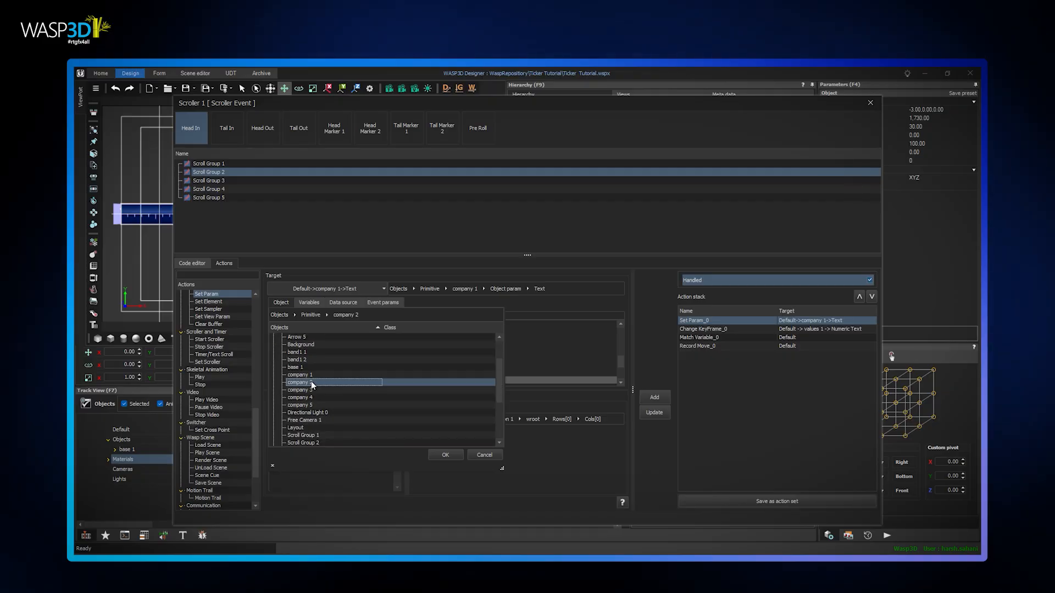
click(445, 455)
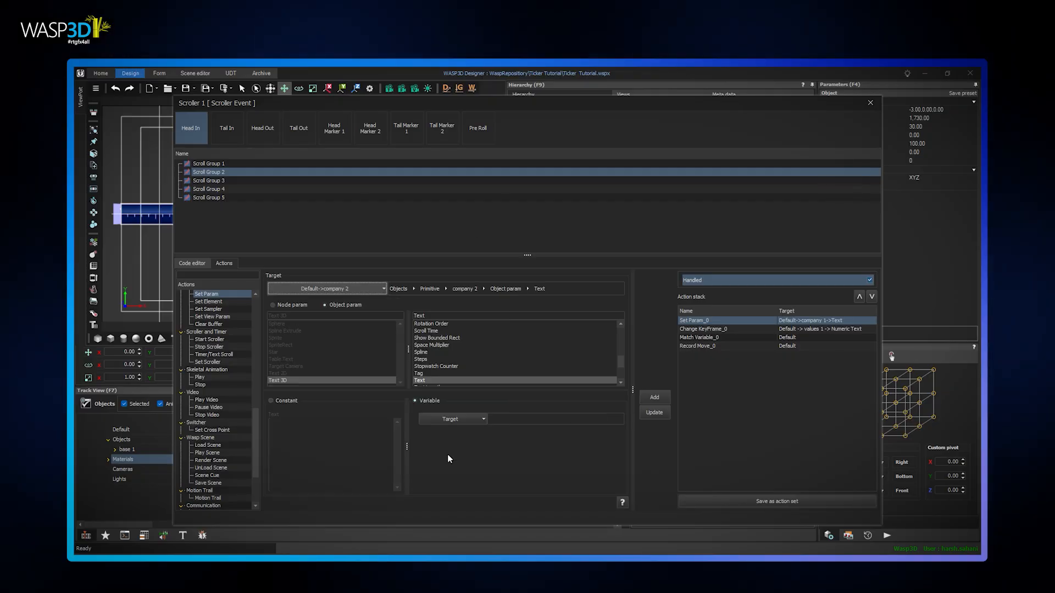
Bind the company 2 text to the exchangeSymbol column of the Json 1 wroot data and update the Set Param action
click(452, 419)
click(494, 244)
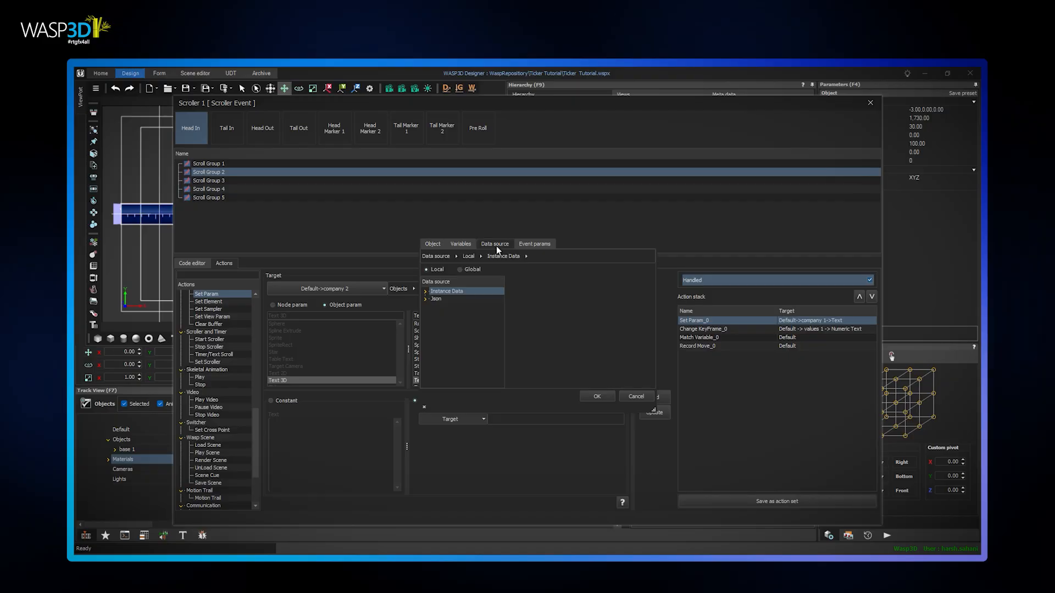
click(434, 306)
click(454, 314)
click(547, 295)
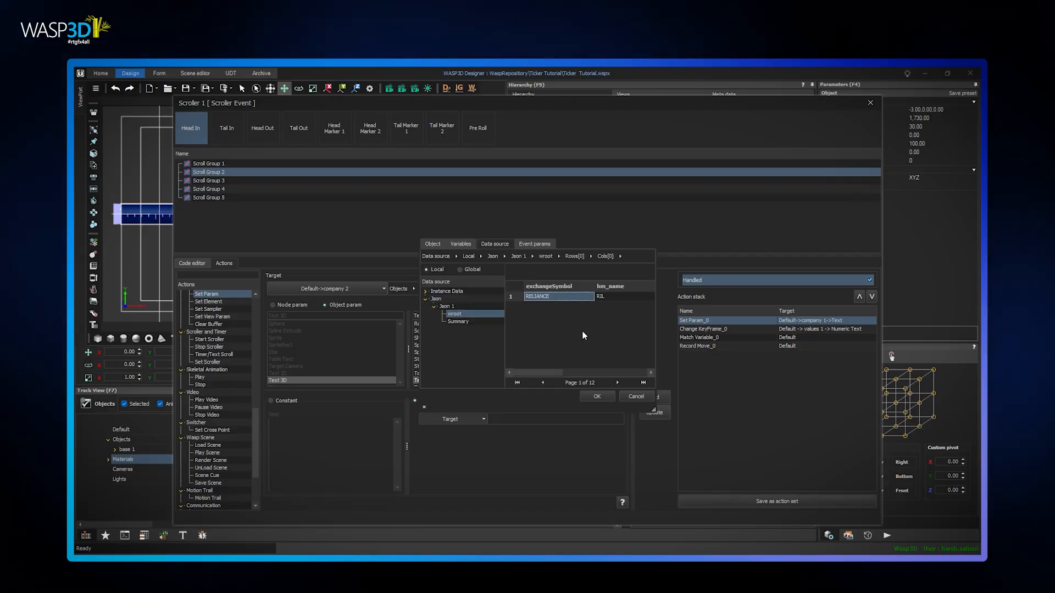
click(597, 396)
click(654, 412)
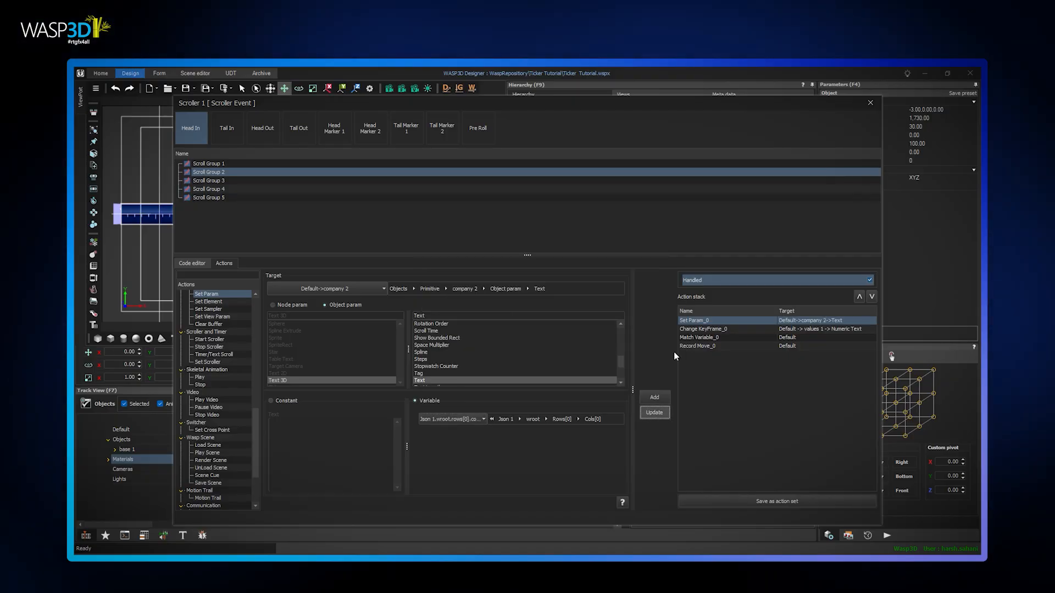
Retarget Scroll Group 2's Change KeyFrame action to the values 2 object
click(700, 329)
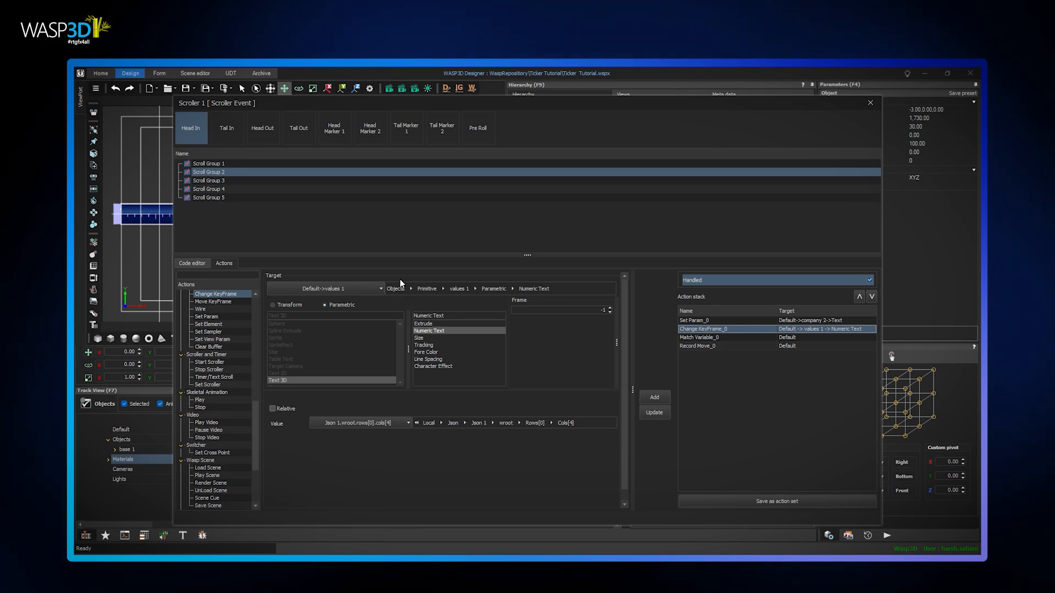
click(380, 289)
click(306, 401)
click(445, 455)
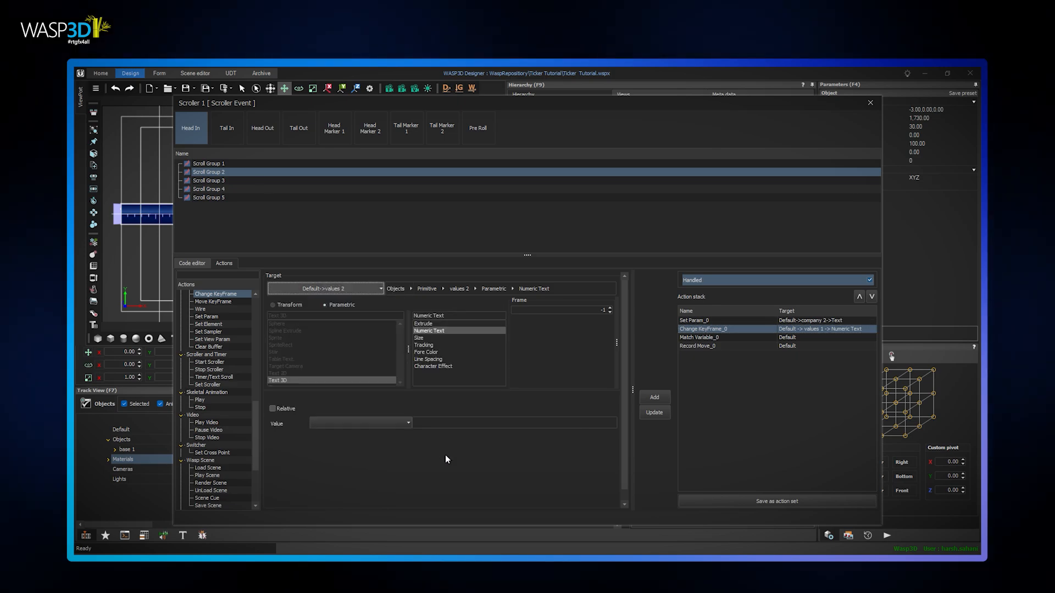
Bind the values 2 keyframe value to the percent_change column of the Json 1 wroot data and update the action
click(408, 422)
click(415, 248)
click(317, 303)
click(324, 310)
click(346, 318)
drag(438, 376, 537, 376)
click(490, 300)
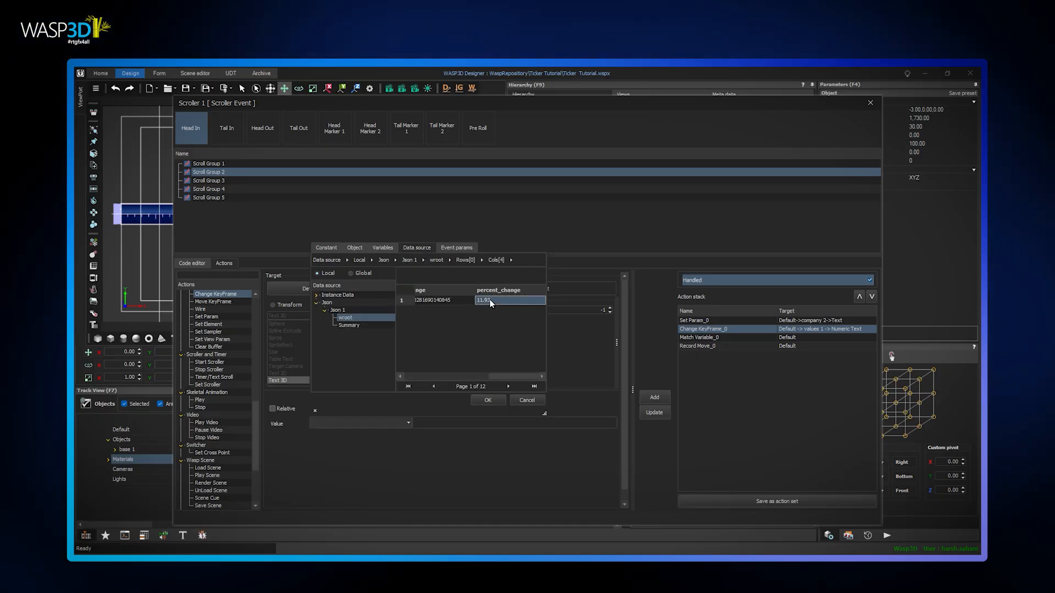
click(492, 400)
click(654, 412)
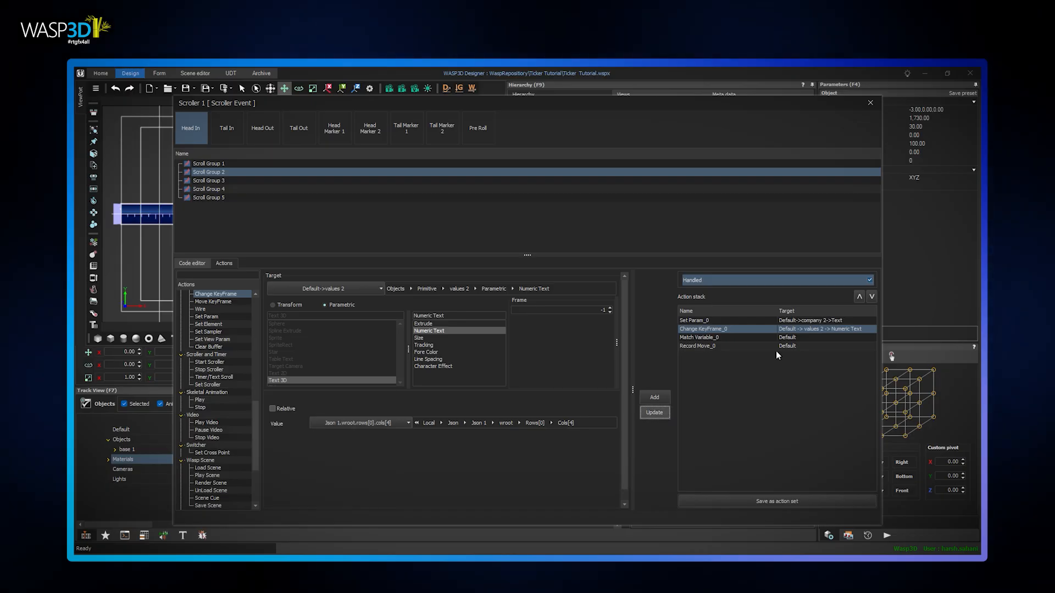
Retarget the Set Material action in Case 1 of Scroll Group 2's Match Variable to Arrow 2
click(701, 338)
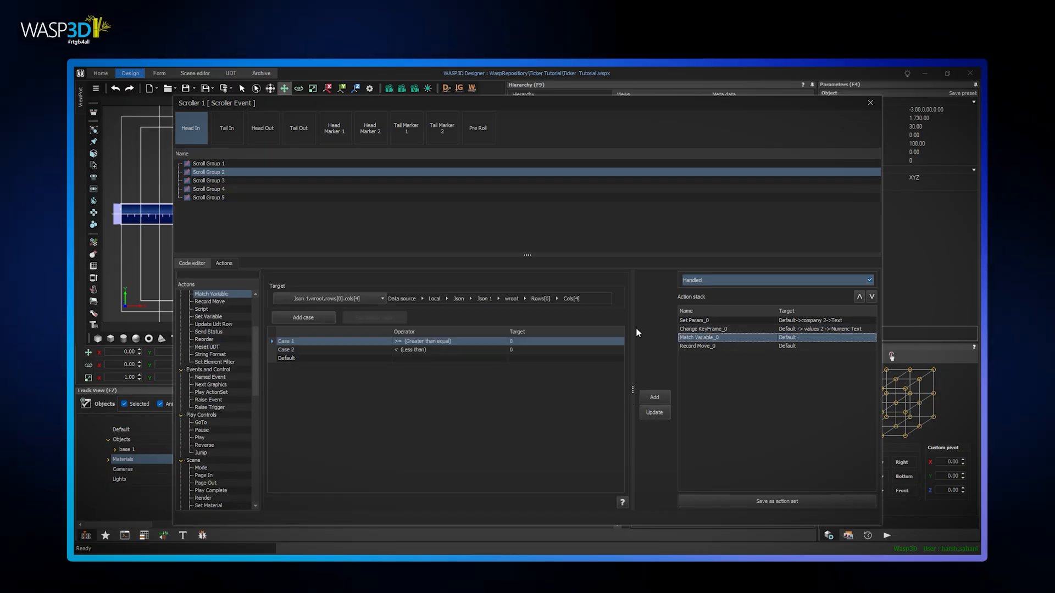
click(348, 341)
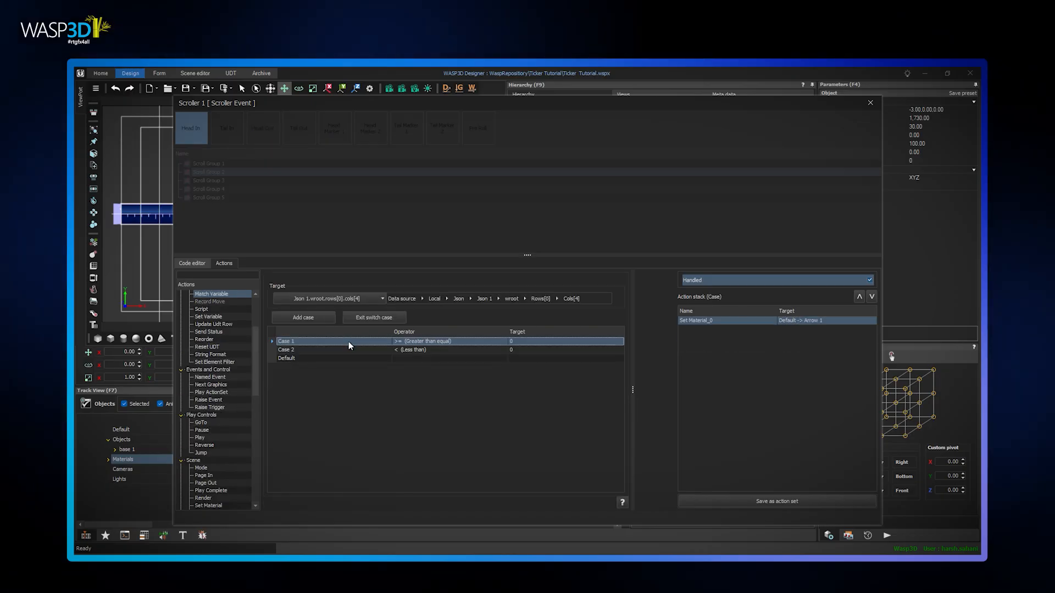
double_click(714, 321)
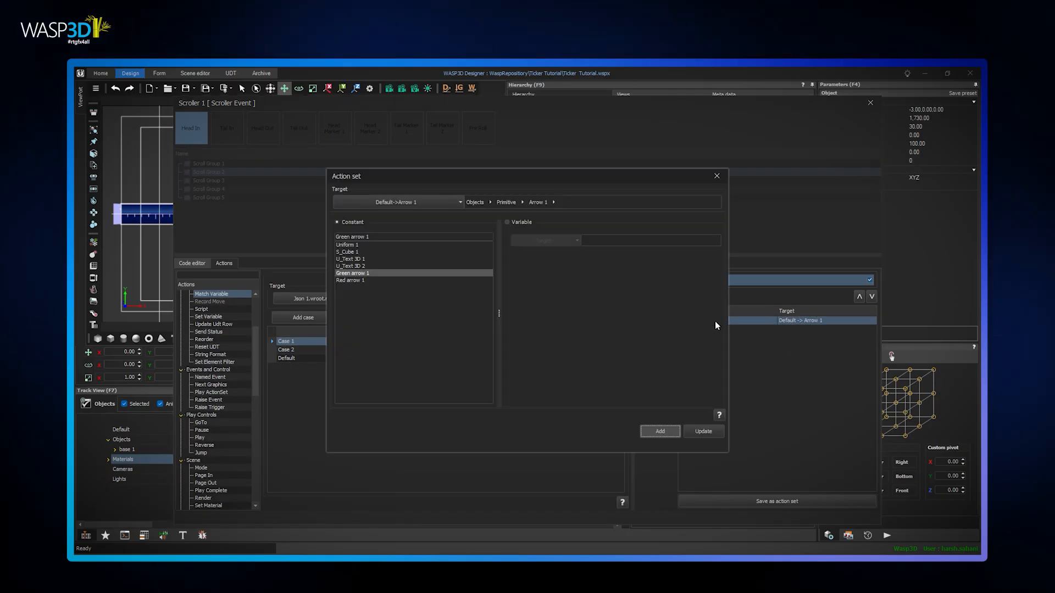
click(460, 202)
click(379, 259)
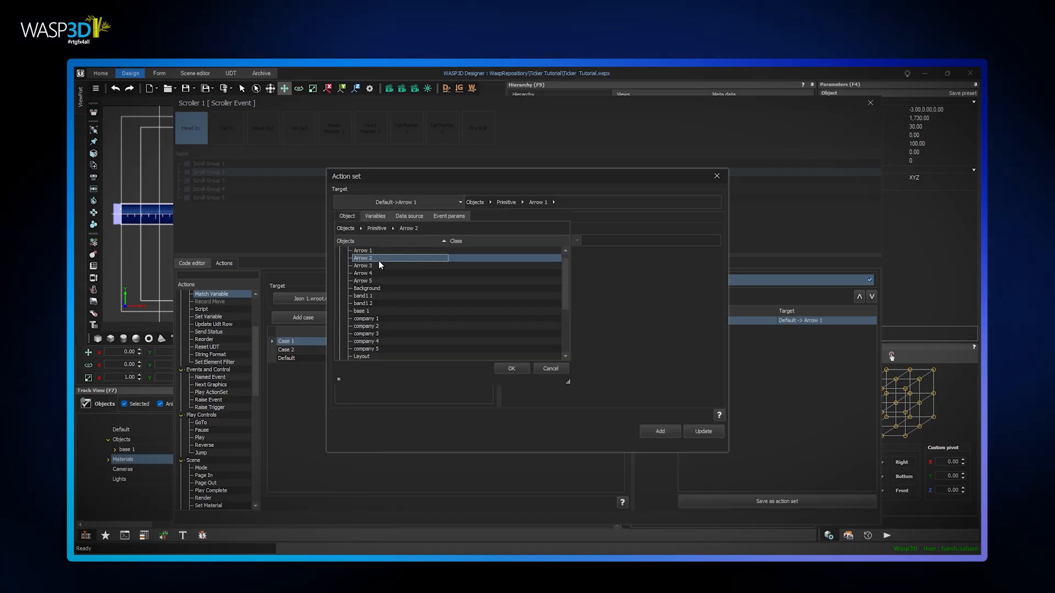
click(508, 365)
click(701, 431)
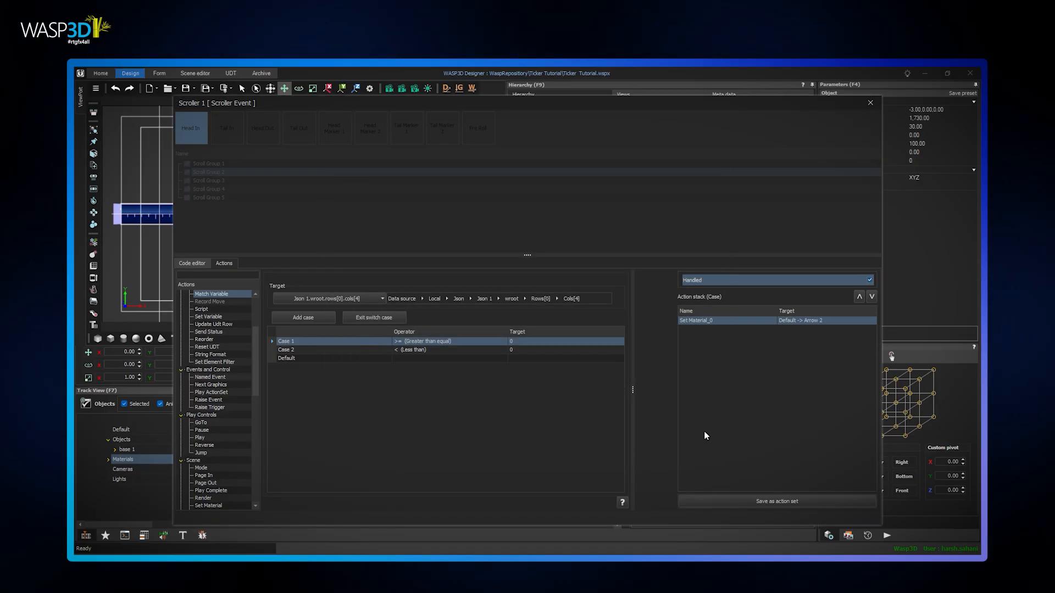
Retarget the Case 2 Set Material action to Arrow 2 and exit the switch case
click(313, 349)
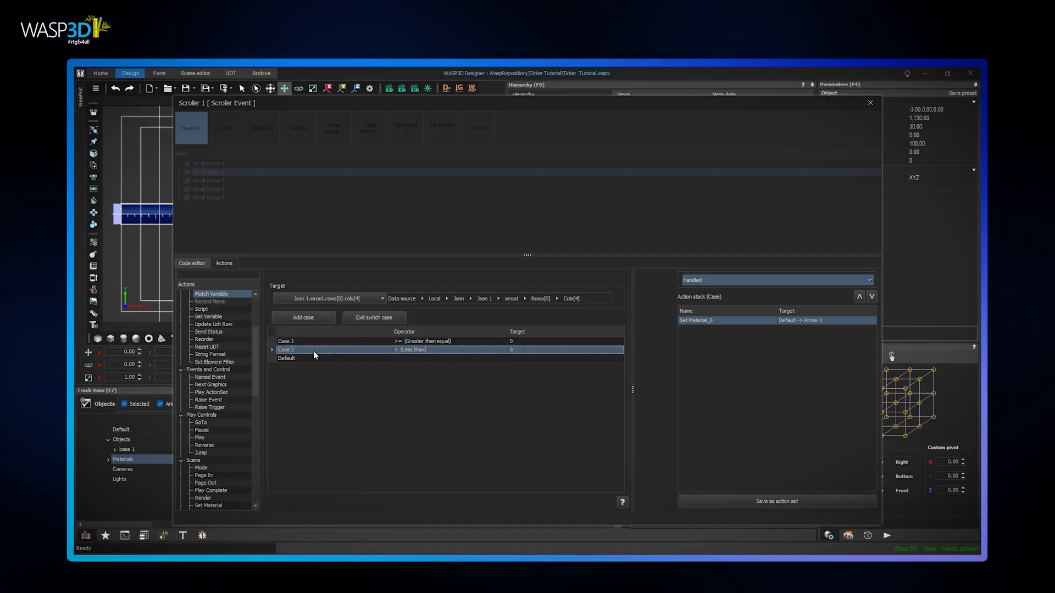
double_click(714, 321)
click(460, 202)
click(378, 258)
click(519, 370)
click(704, 430)
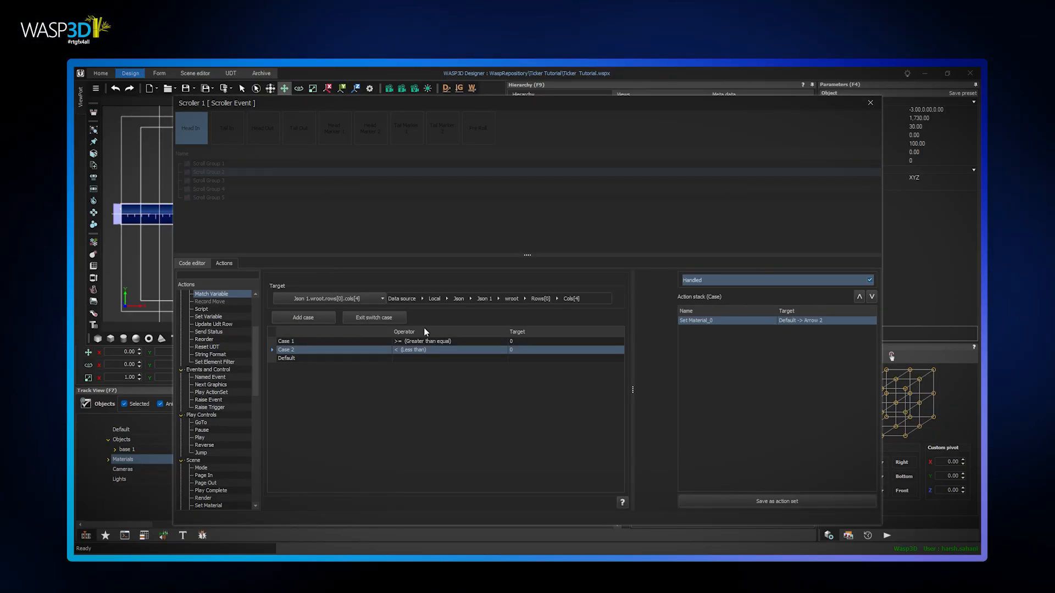
click(384, 318)
For Scroll Group 3, retarget Set Param to company 3 and Change KeyFrame to values 3, bound to the percent_change column
click(231, 181)
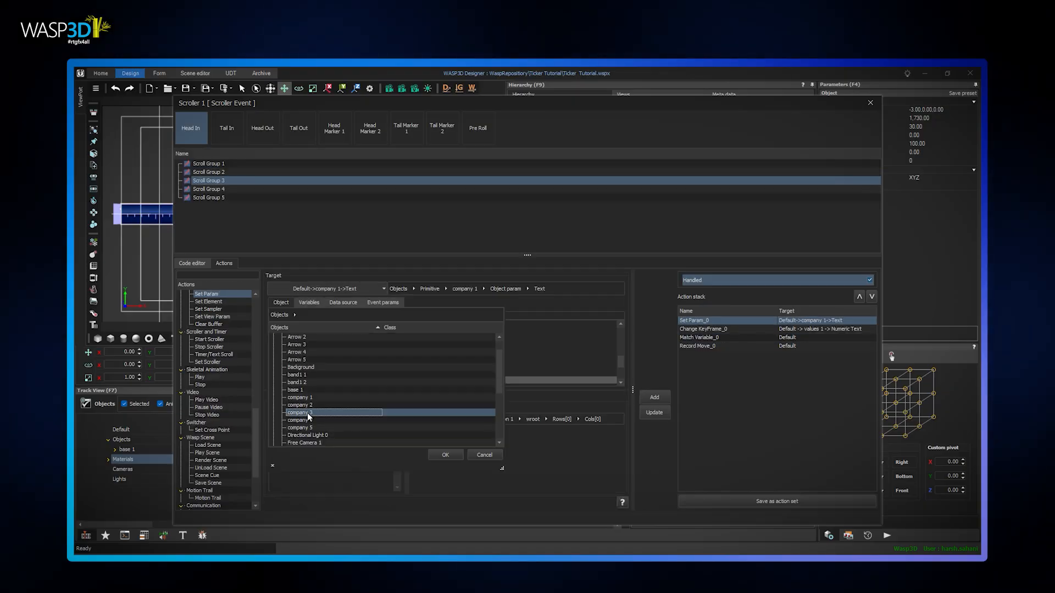
click(701, 330)
click(326, 288)
click(360, 422)
click(487, 398)
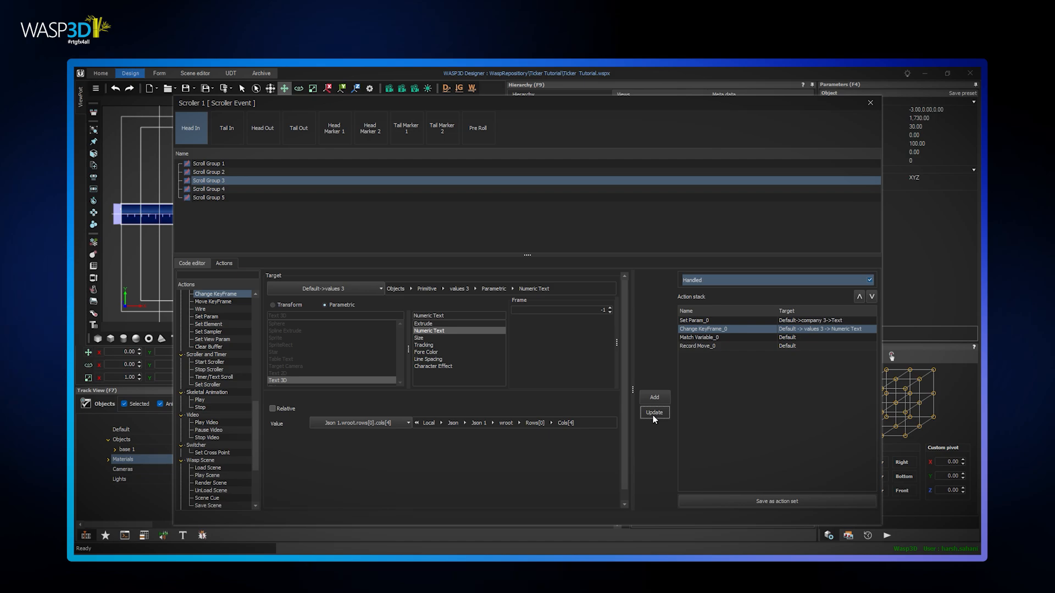
Apply the Change KeyFrame edit for values 3 and retarget Scroll Group 3's Match Variable material actions to Arrow 3
click(654, 413)
click(699, 337)
click(398, 202)
click(291, 350)
click(364, 266)
click(511, 369)
For Scroll Group 4, retarget Set Param to company 4 and Change KeyFrame to values 4, updating both actions
click(208, 189)
click(695, 320)
click(377, 289)
click(485, 420)
click(663, 413)
click(704, 329)
click(360, 423)
click(418, 247)
click(487, 400)
click(655, 414)
Retarget the Set Material actions in Scroll Group 4's Match Variable cases to Arrow 4
click(698, 338)
click(372, 275)
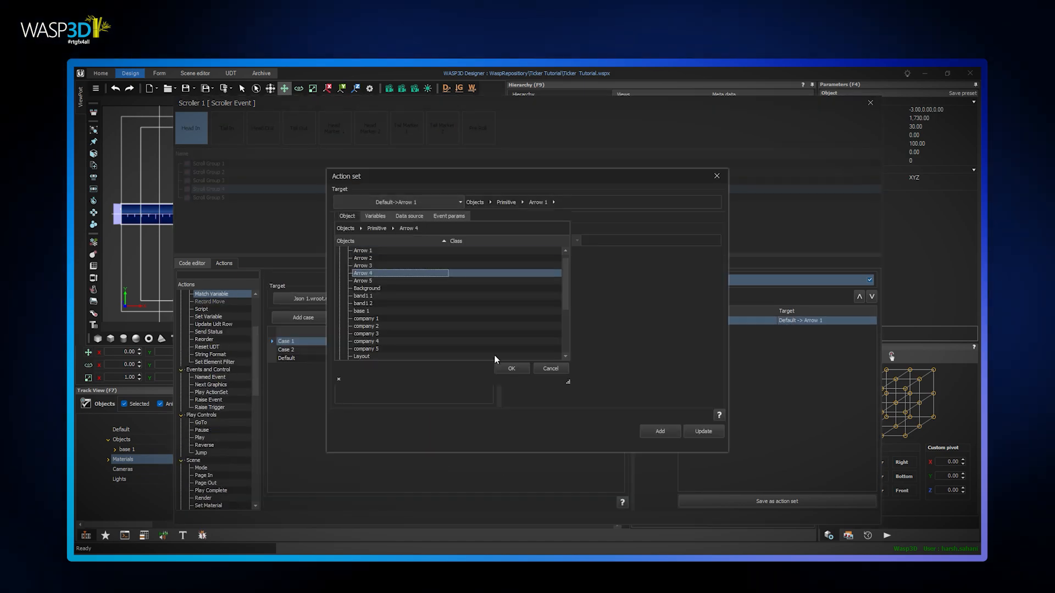
click(510, 369)
click(291, 350)
Retarget Scroll Group 5's actions to company 5, values 5 and Arrow 5, and close the scroller event editor
click(694, 320)
click(374, 317)
click(658, 414)
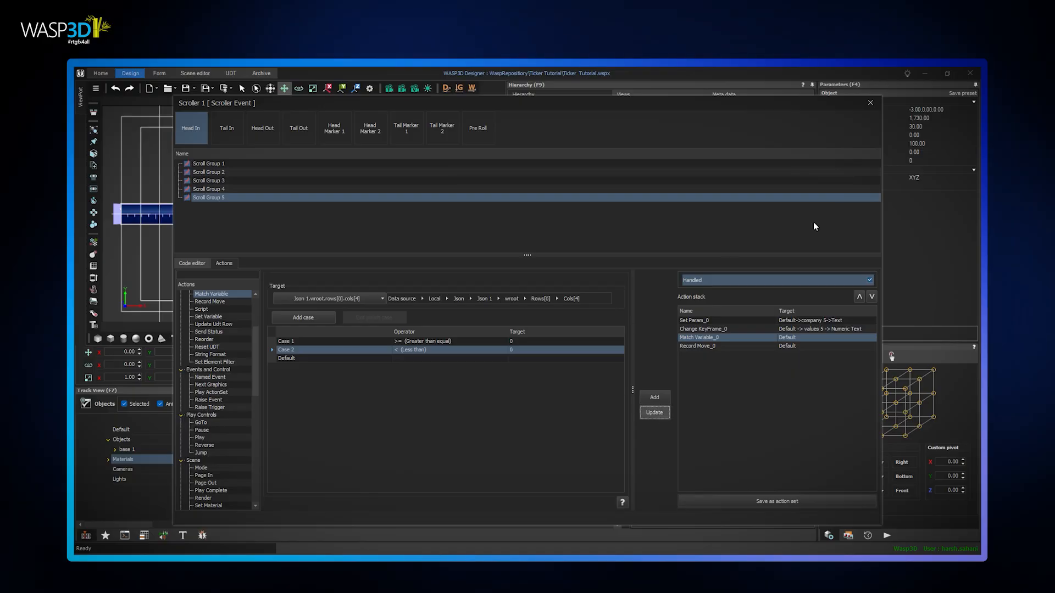
click(870, 104)
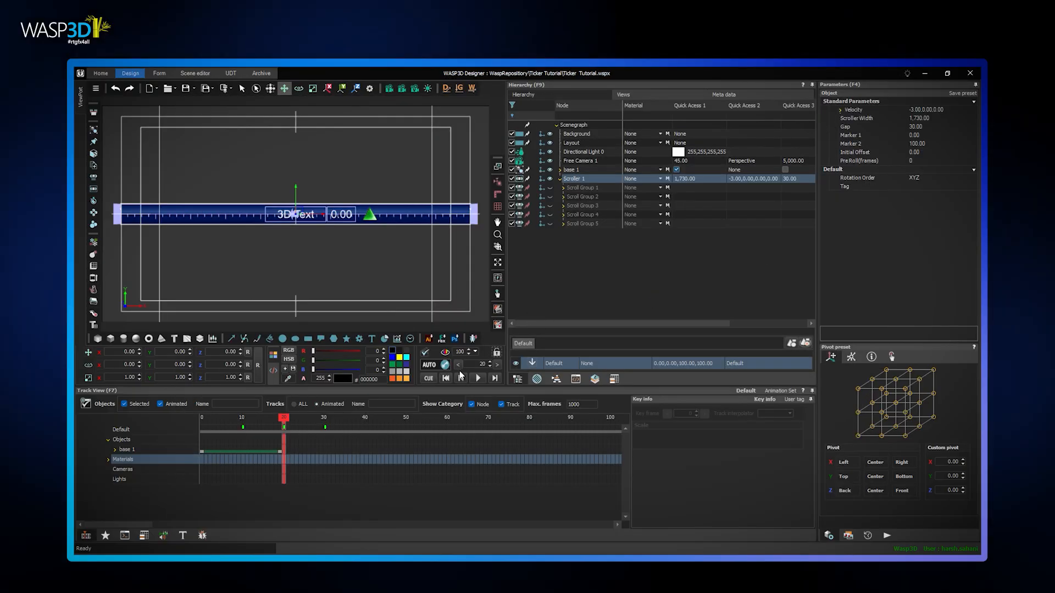
Cue and play the scene to preview the scrolling ticker, and stop the playback
click(427, 378)
click(475, 377)
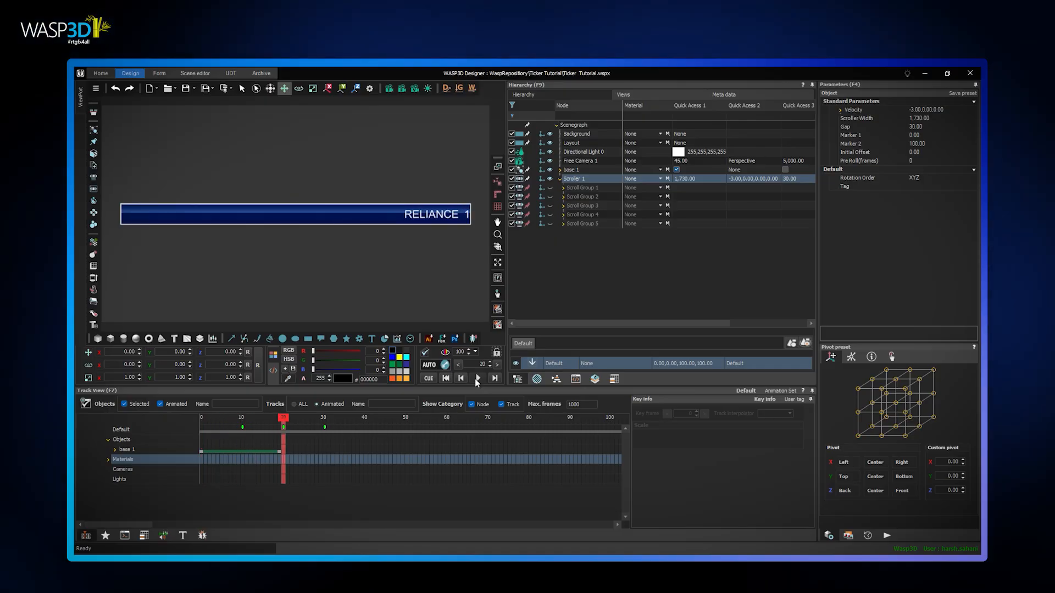
click(475, 378)
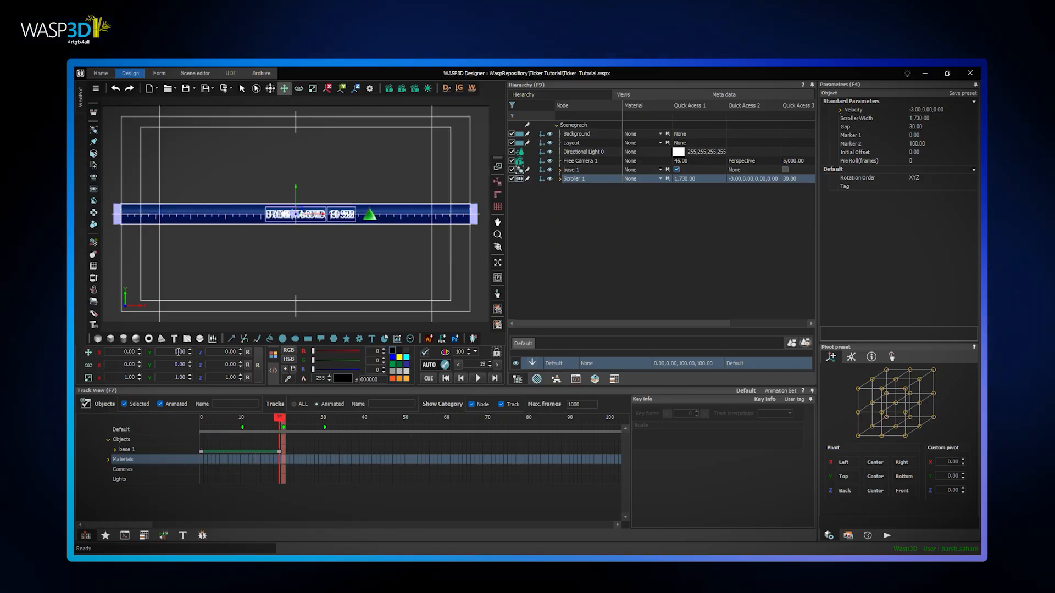
Lower Scroller 1 to Y position -436 and move base 1 down behind it near the frame's lower edge
drag(102, 366, 76, 372)
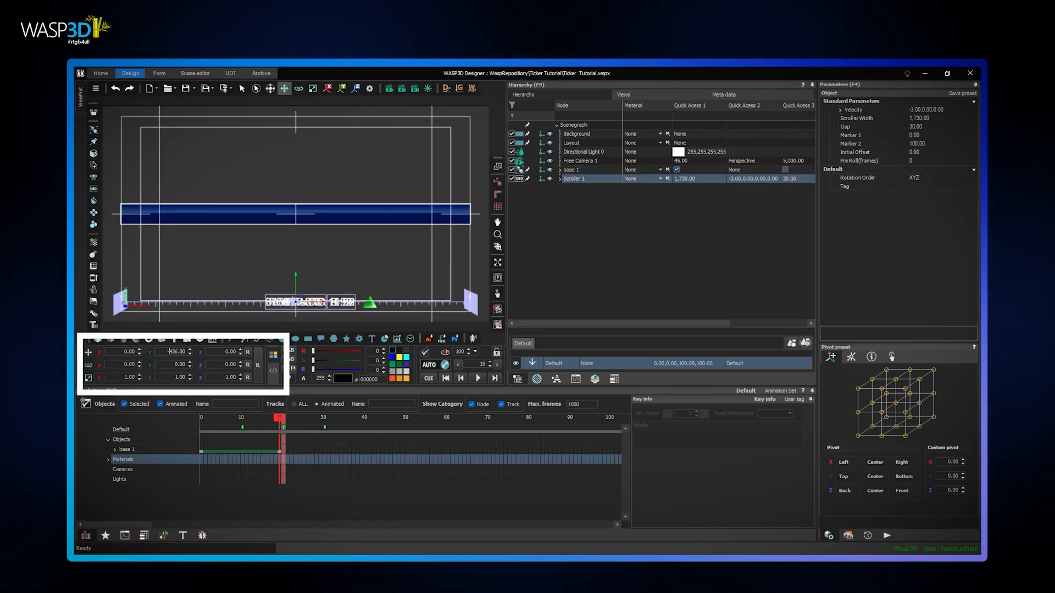
click(574, 171)
drag(176, 352, 147, 380)
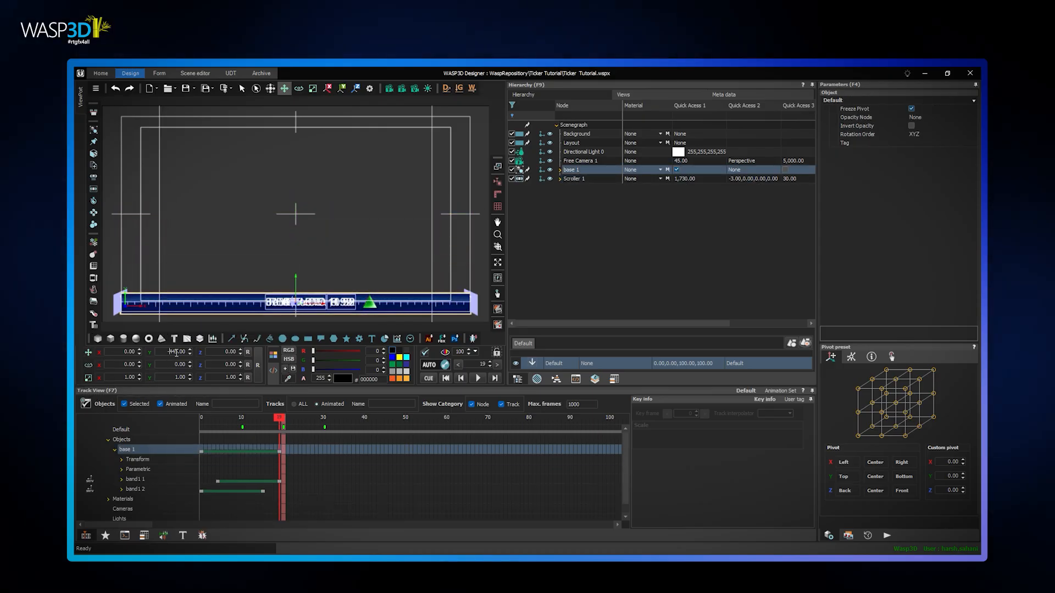
Open CONTRIBUTION_JSON.json from the TEST JSON folder in Notepad
right_click(391, 240)
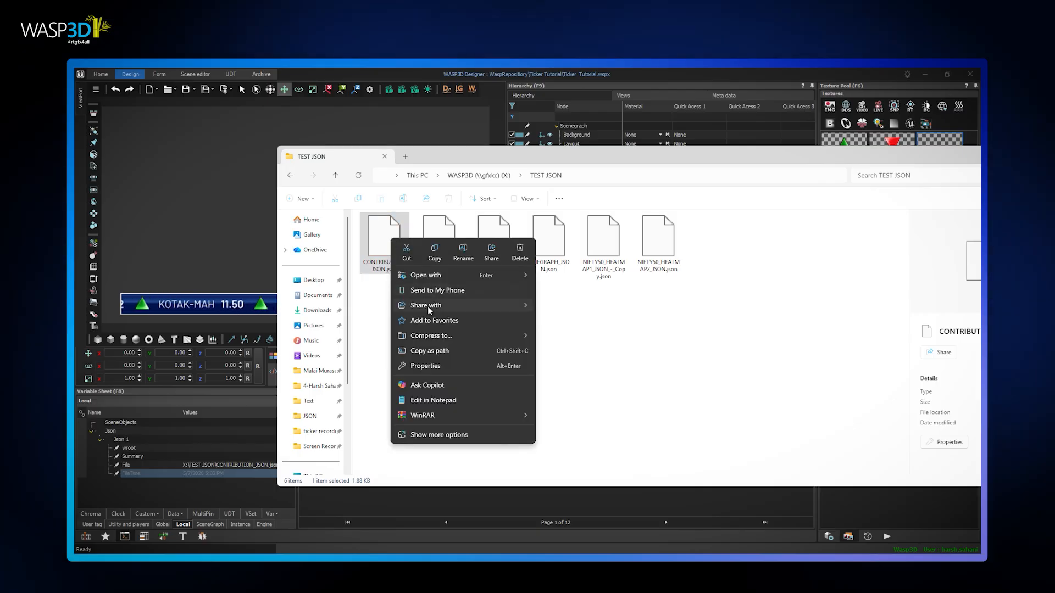
click(605, 276)
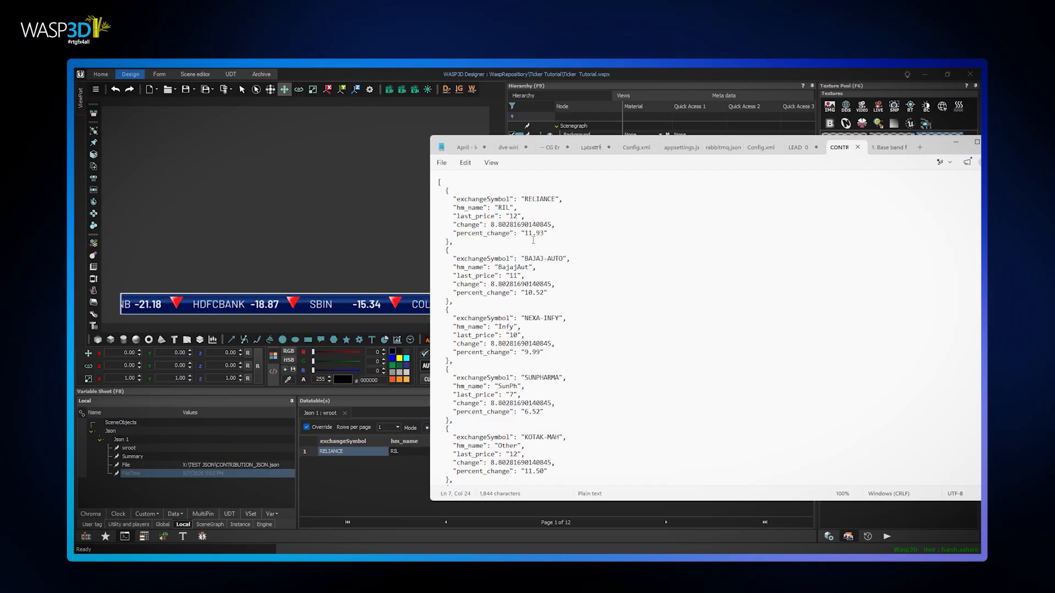